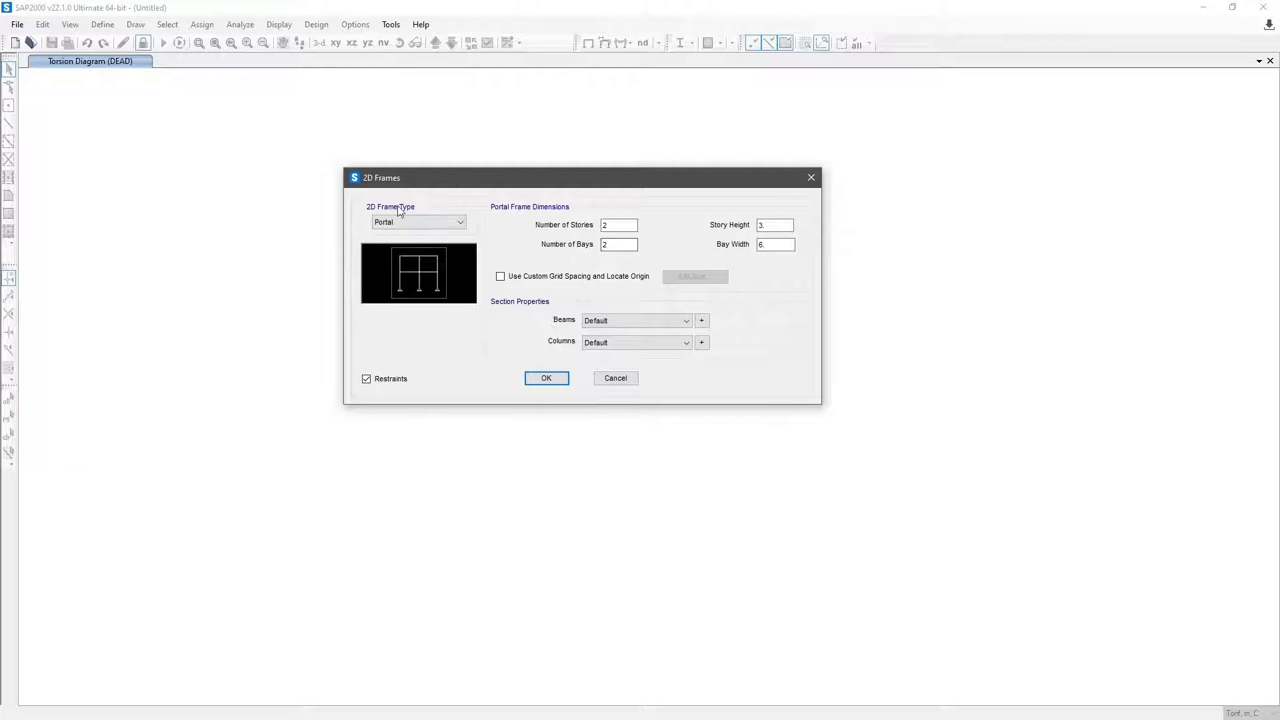
# - Create a 2D portal frame with one story and one bay, keeping the default story height and bay width
pyautogui.click(432, 225)
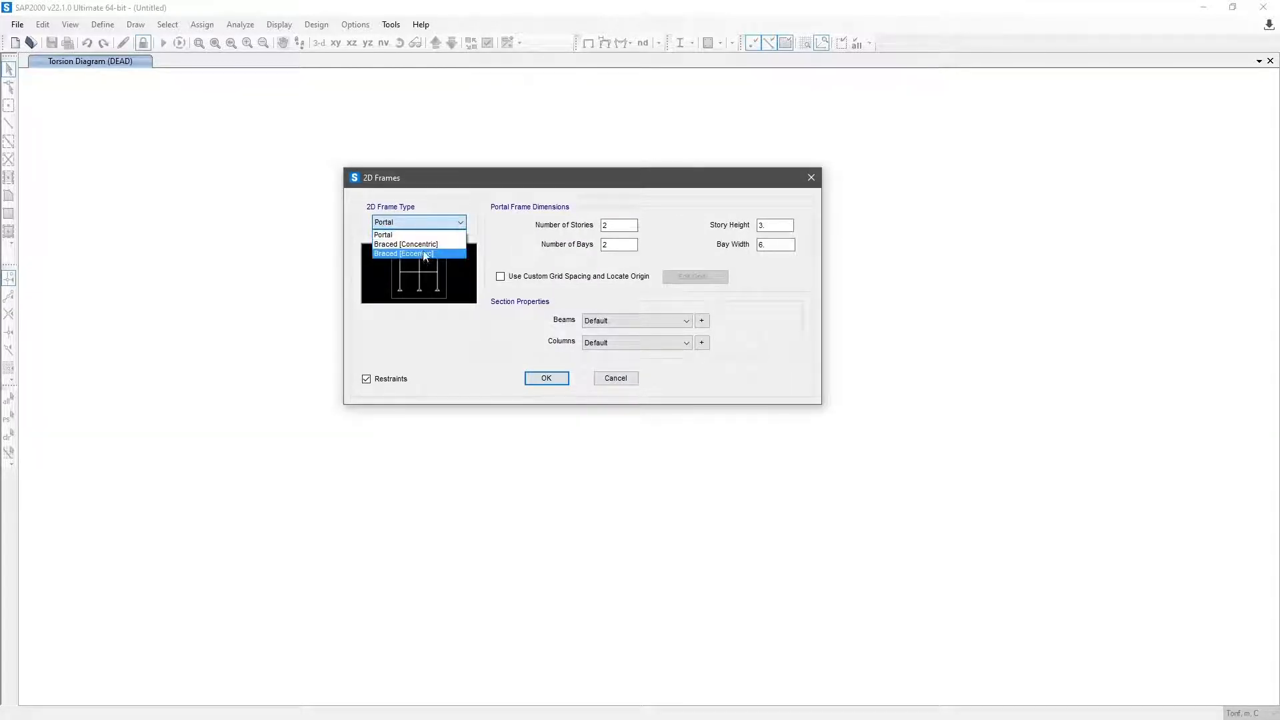
pyautogui.click(419, 235)
pyautogui.click(620, 226)
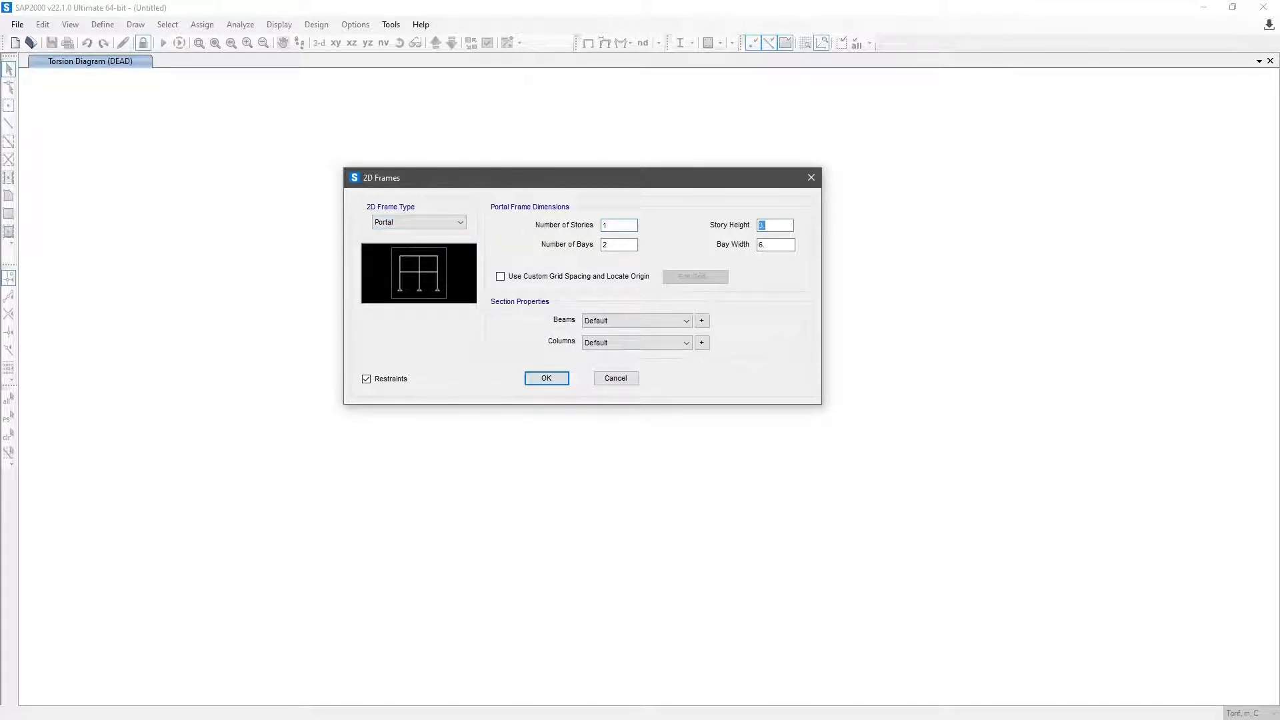
pyautogui.write('1')
pyautogui.click(555, 381)
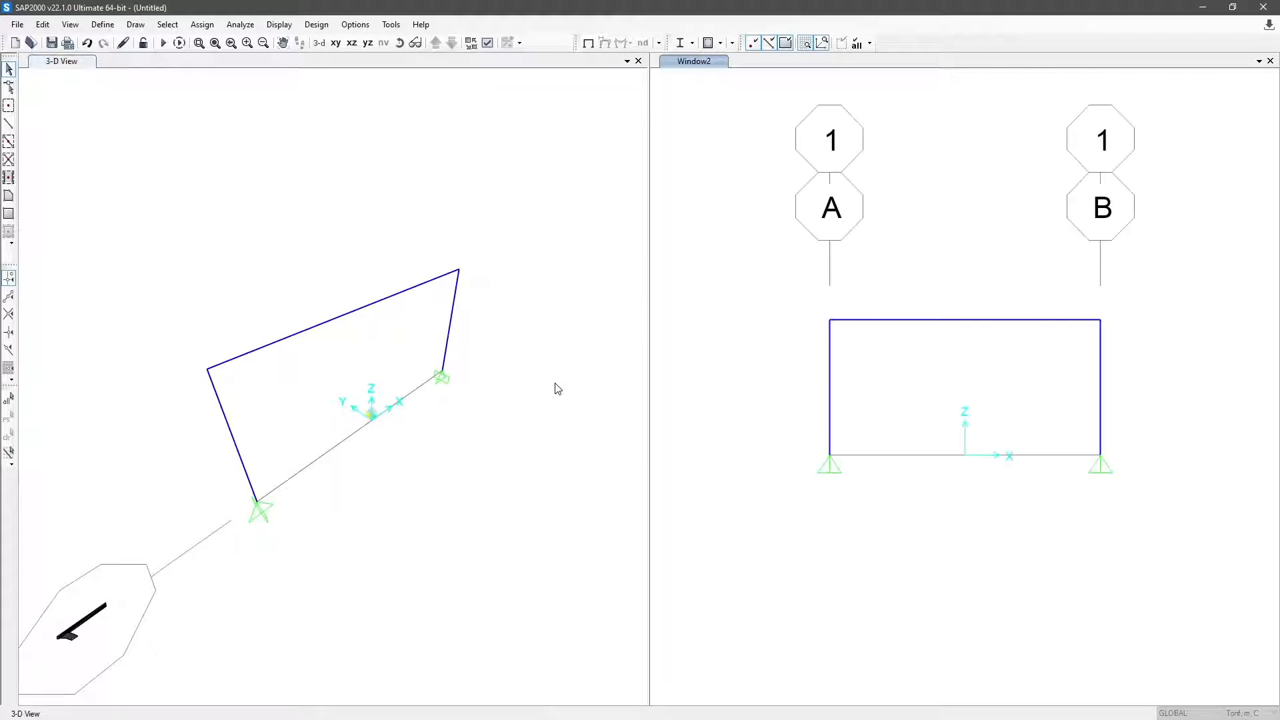
# - Close the 3-D view window and assign fully fixed restraints to the two base joints of the frame
pyautogui.click(638, 61)
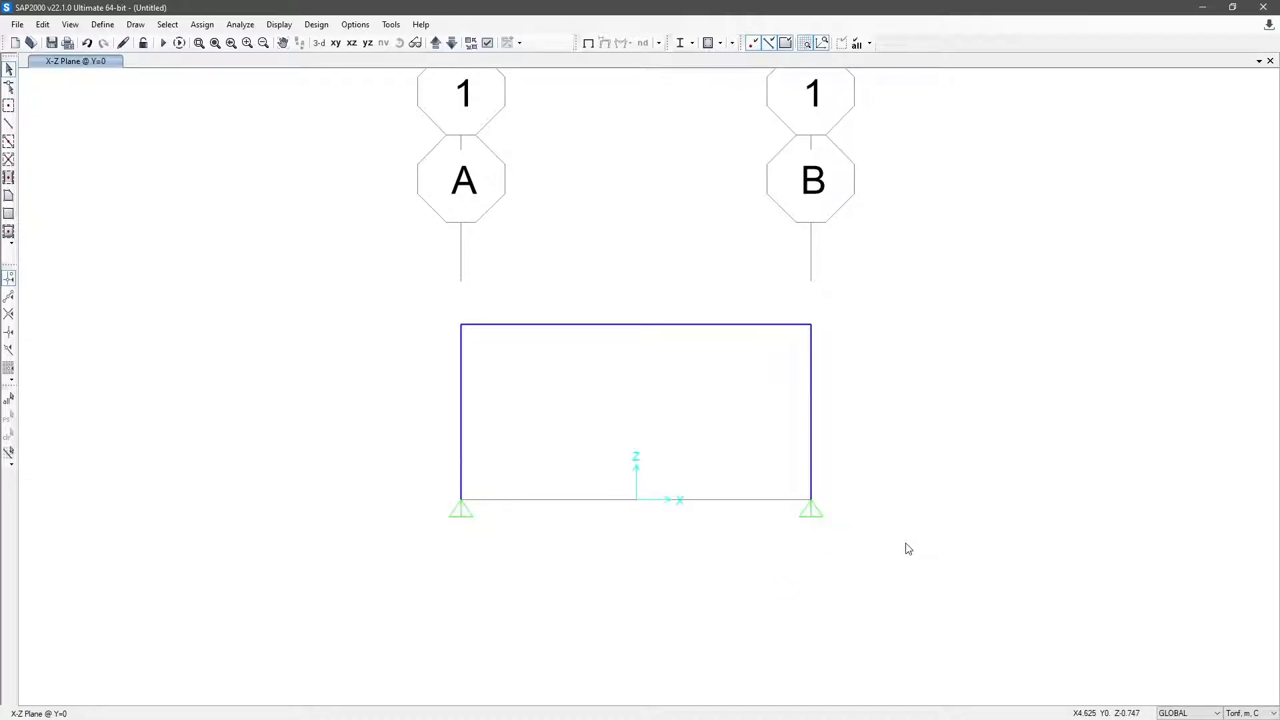
pyautogui.moveTo(414, 470); pyautogui.dragTo(960, 564)
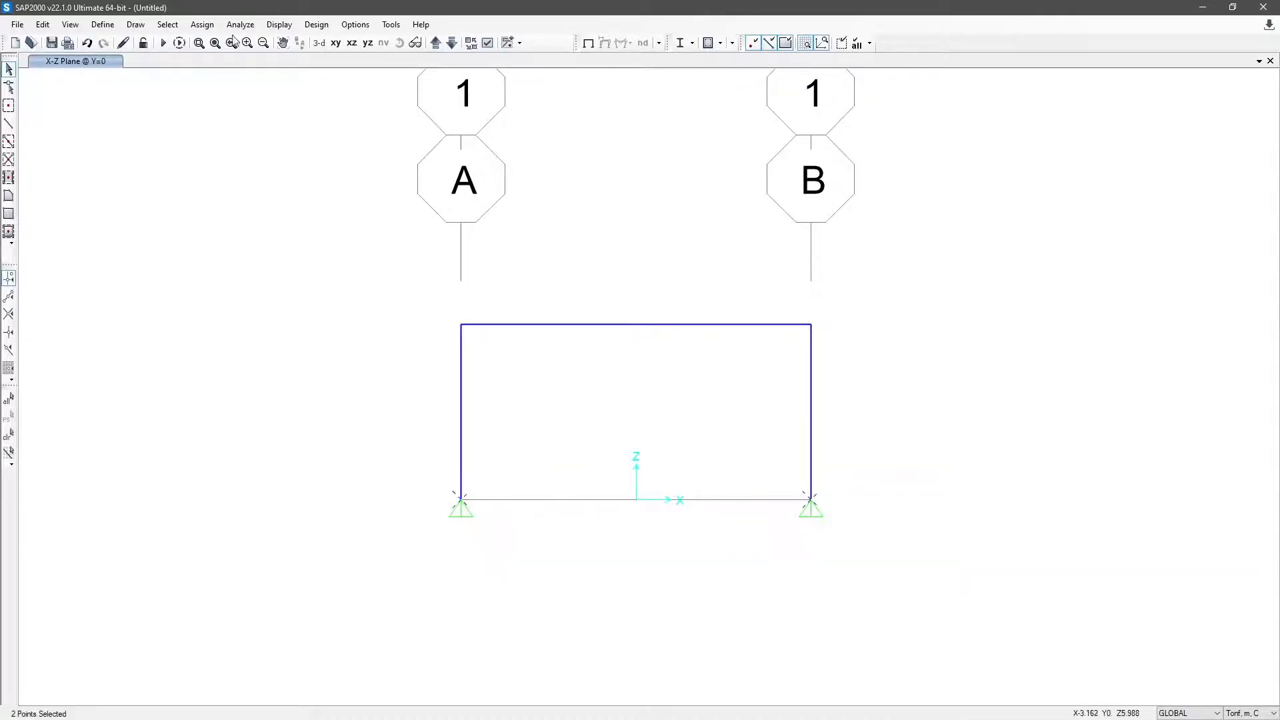
pyautogui.click(202, 24)
pyautogui.moveTo(229, 41)
pyautogui.click(415, 43)
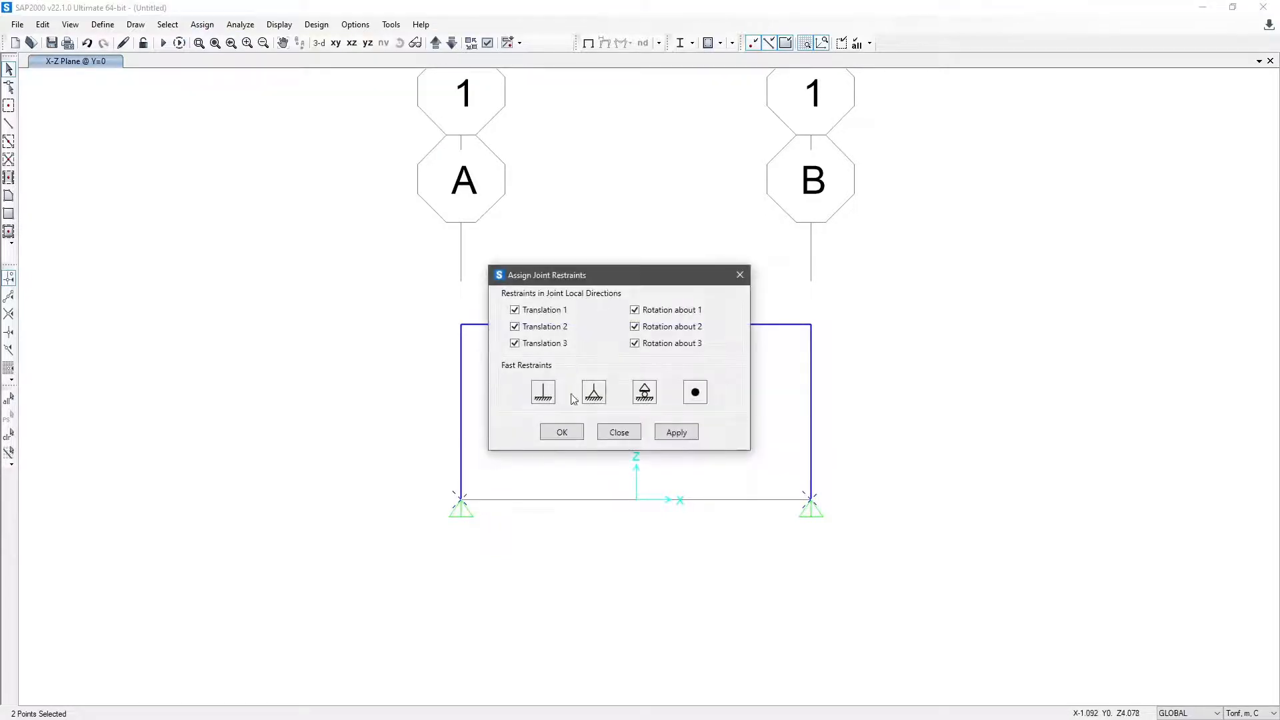
pyautogui.click(578, 434)
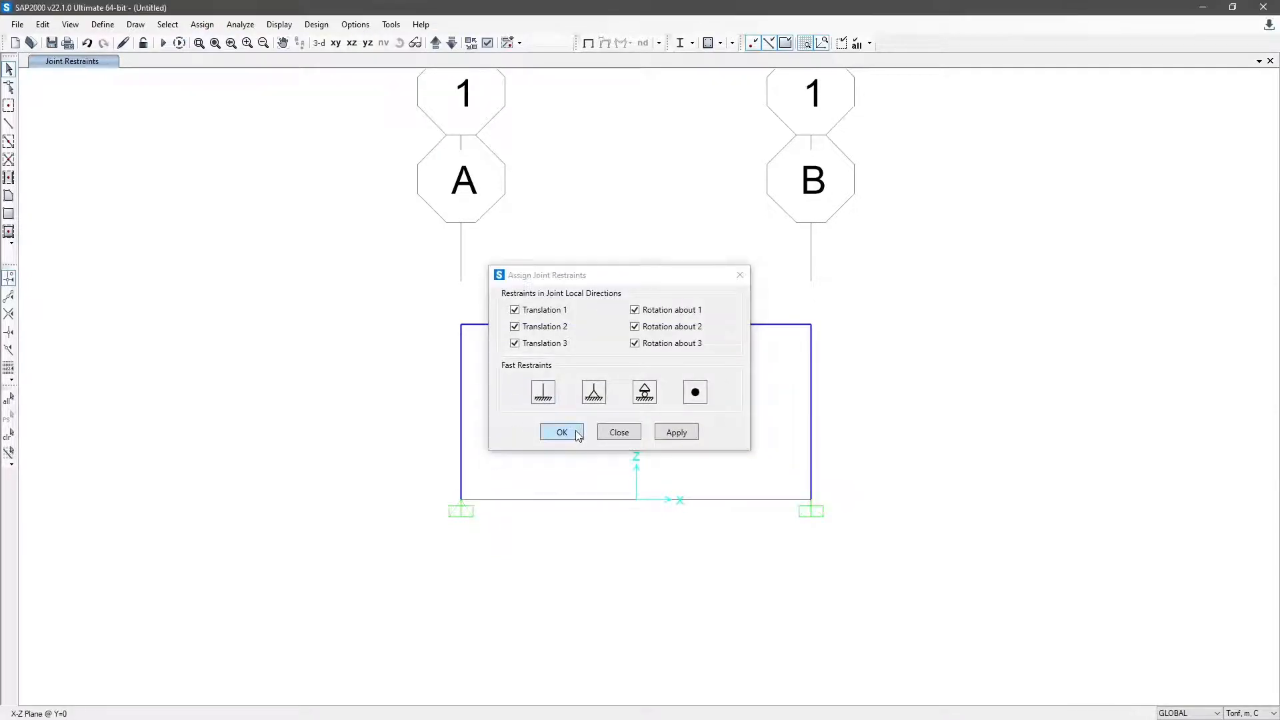
# - Show the frame in a 3-D view with the grid lines hidden
pyautogui.click(320, 44)
pyautogui.moveTo(864, 441); pyautogui.dragTo(735, 453, button='middle')
pyautogui.click(803, 46)
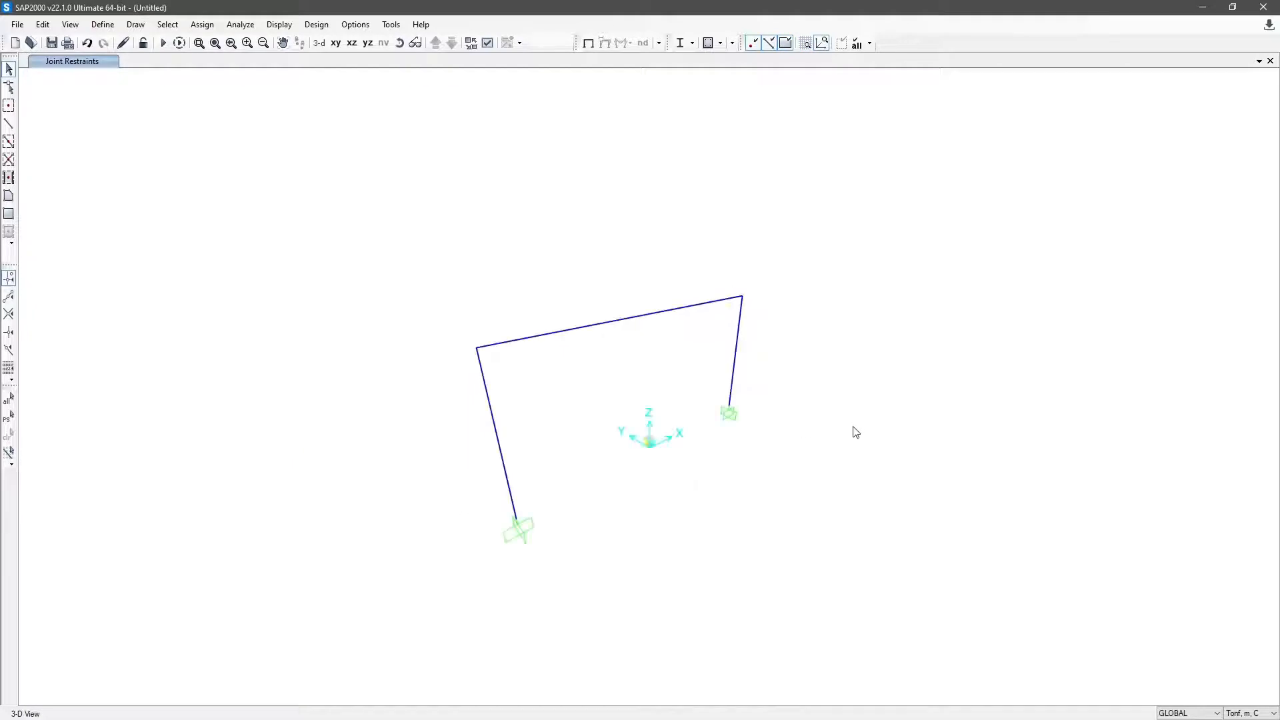
pyautogui.moveTo(852, 431); pyautogui.dragTo(763, 458, button='middle')
# - Add a new material of type Concrete for the United States region with the User standard
pyautogui.click(98, 30)
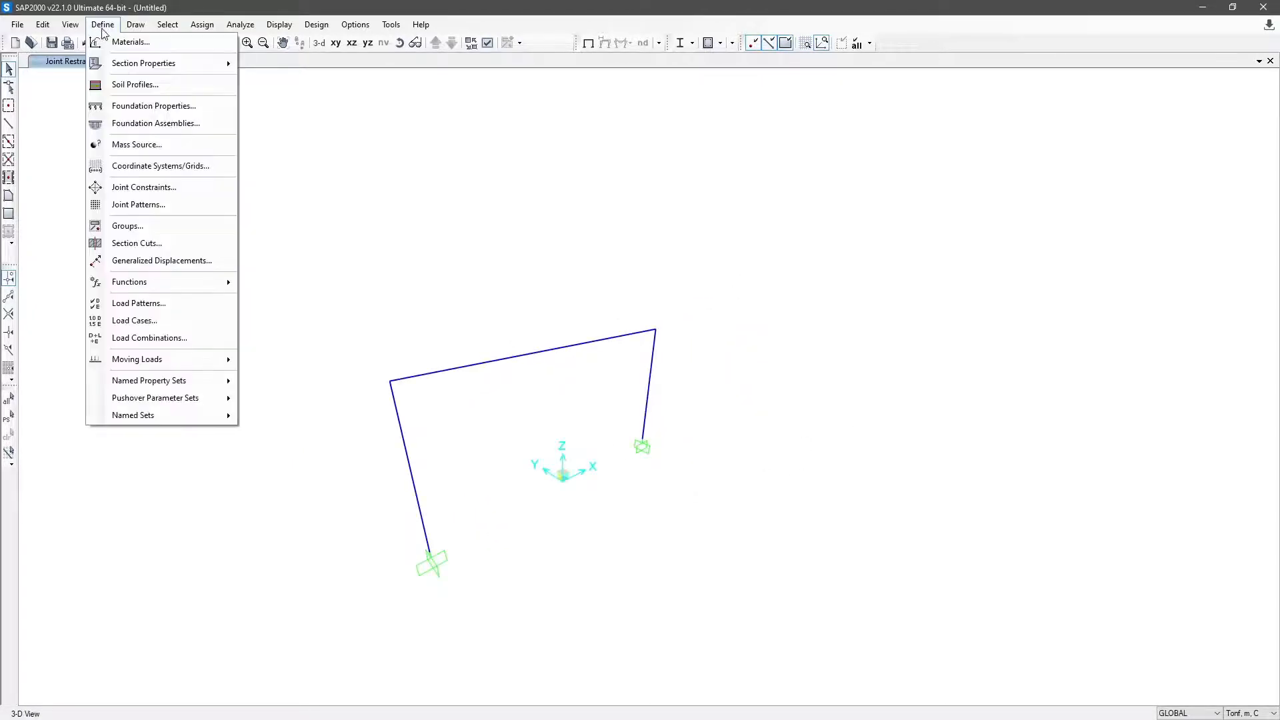
pyautogui.click(114, 41)
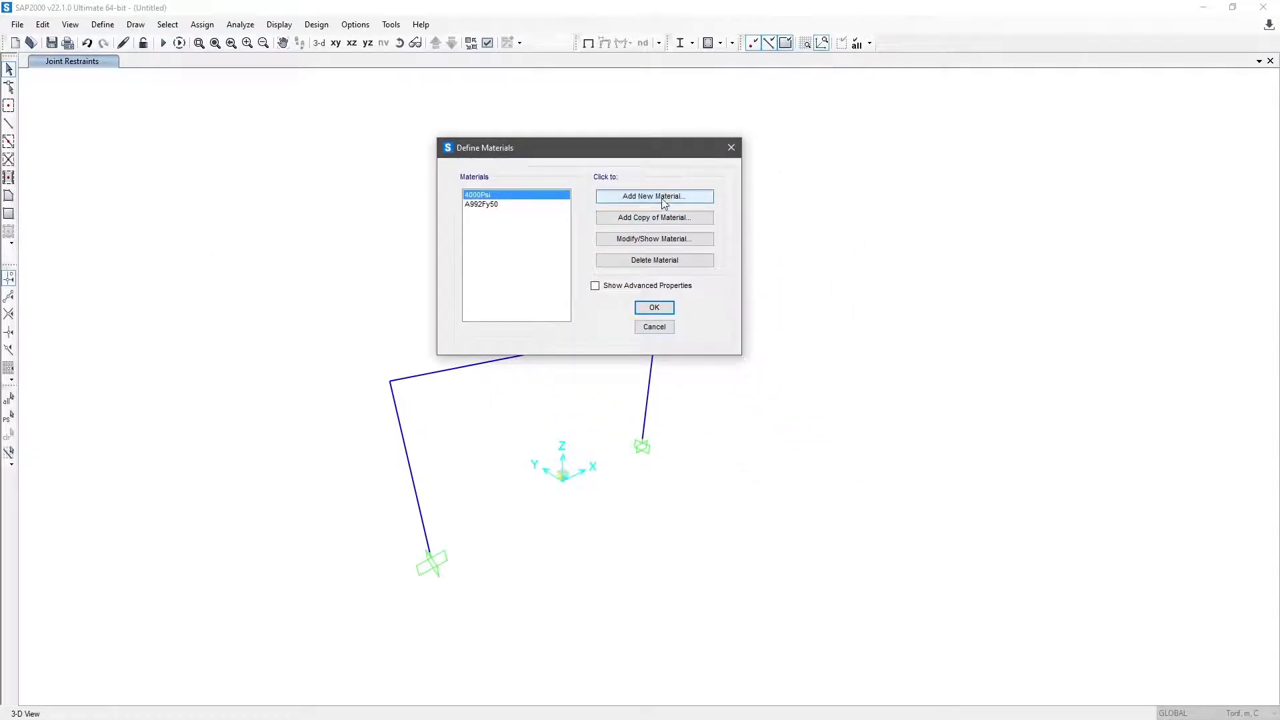
pyautogui.click(664, 201)
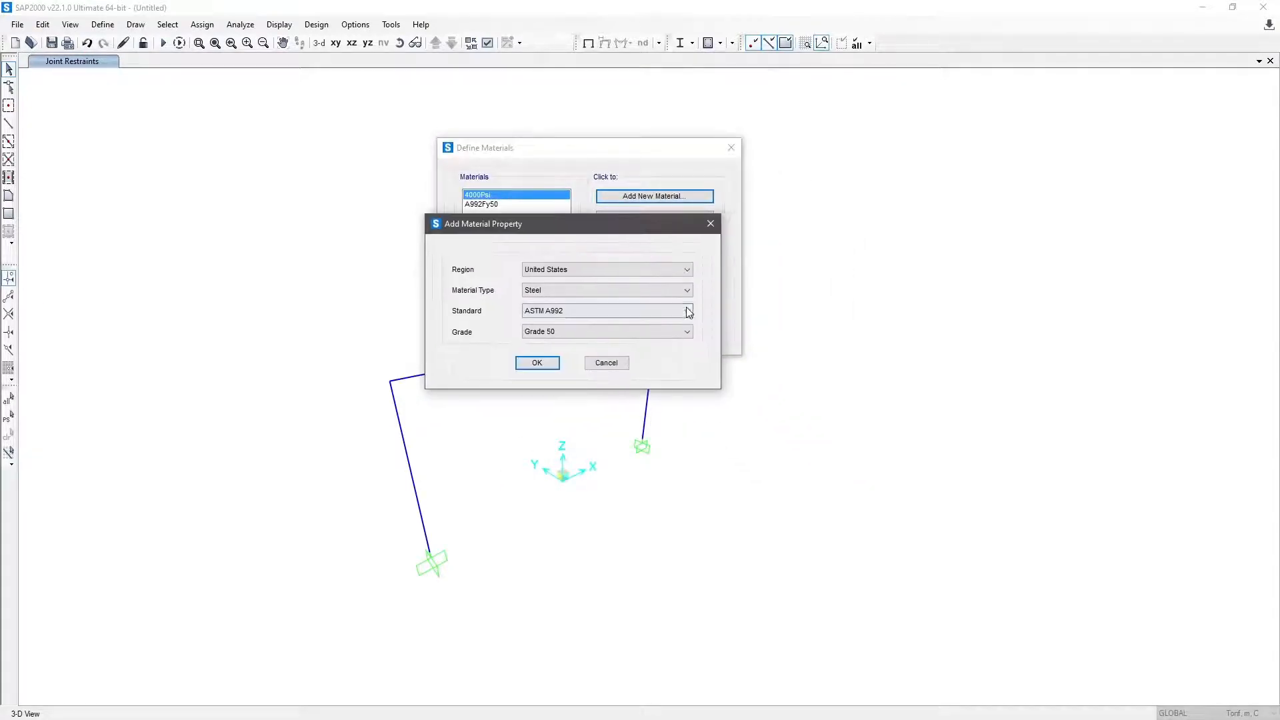
pyautogui.click(587, 291)
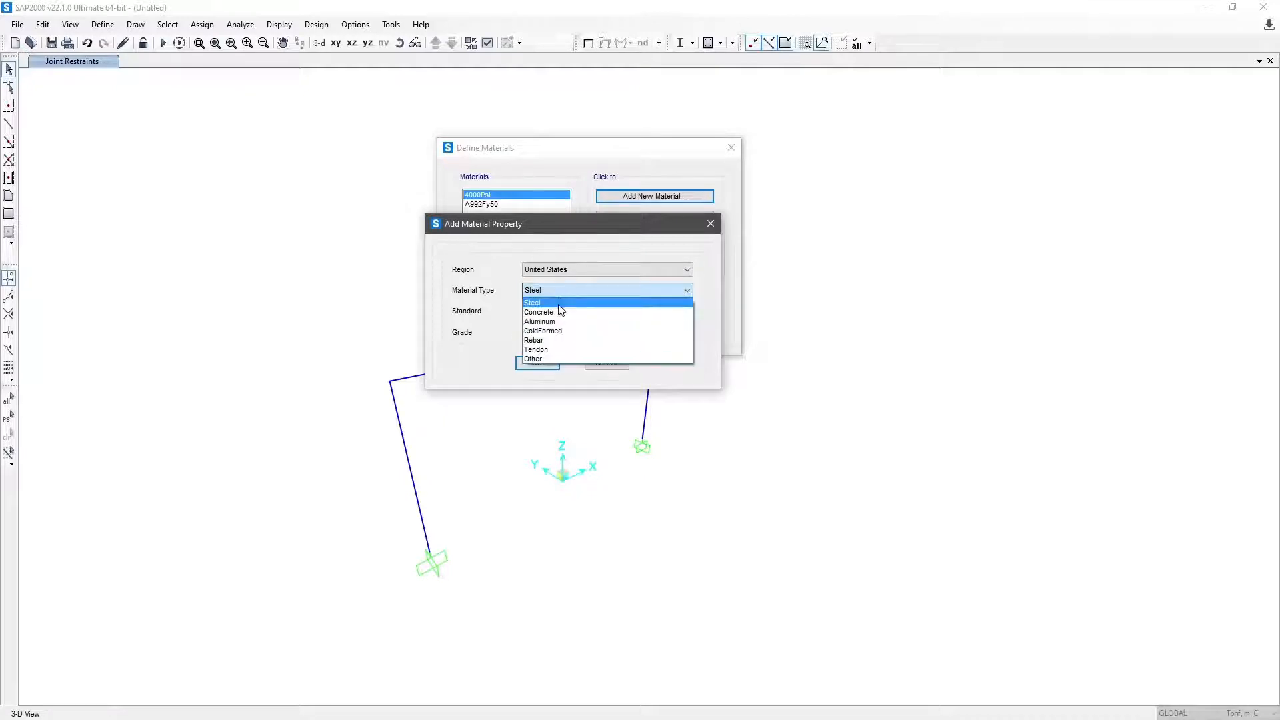
pyautogui.click(555, 302)
pyautogui.click(555, 311)
pyautogui.click(558, 334)
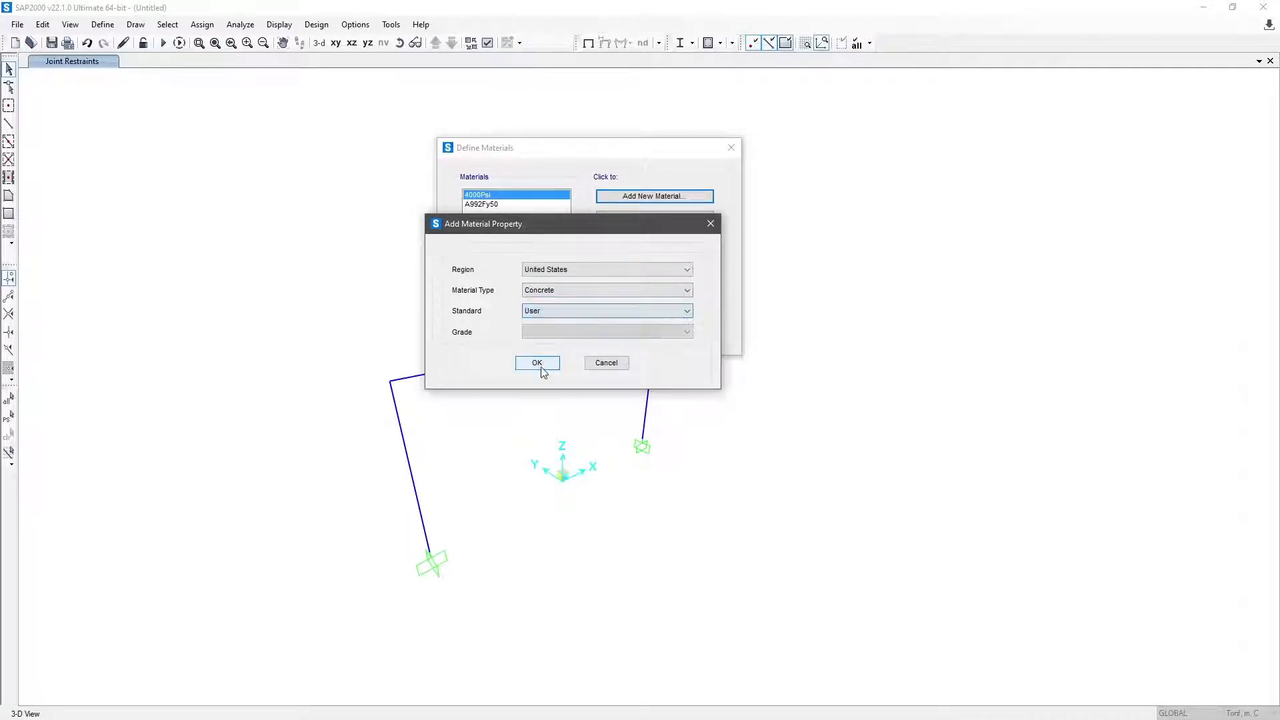
pyautogui.click(537, 364)
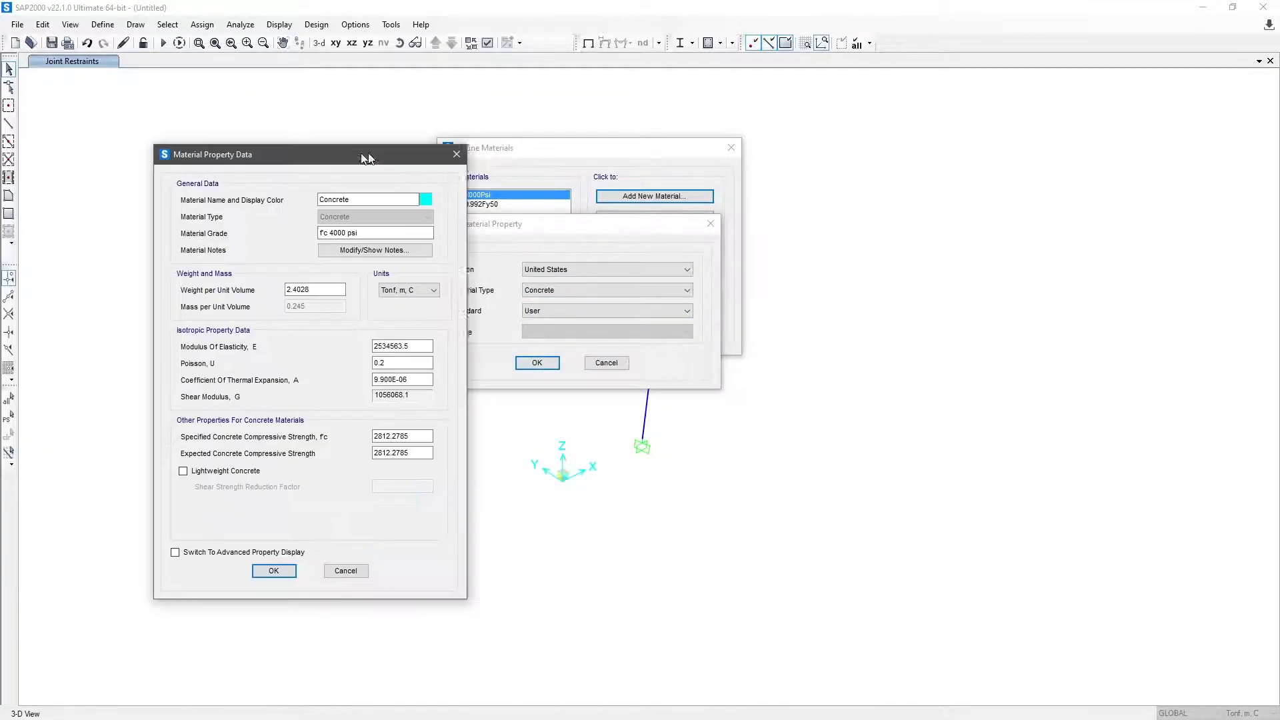
# - Name the concrete material Conc300, clear its grade, and set its weight per unit volume to 2.4
pyautogui.write('Conc')
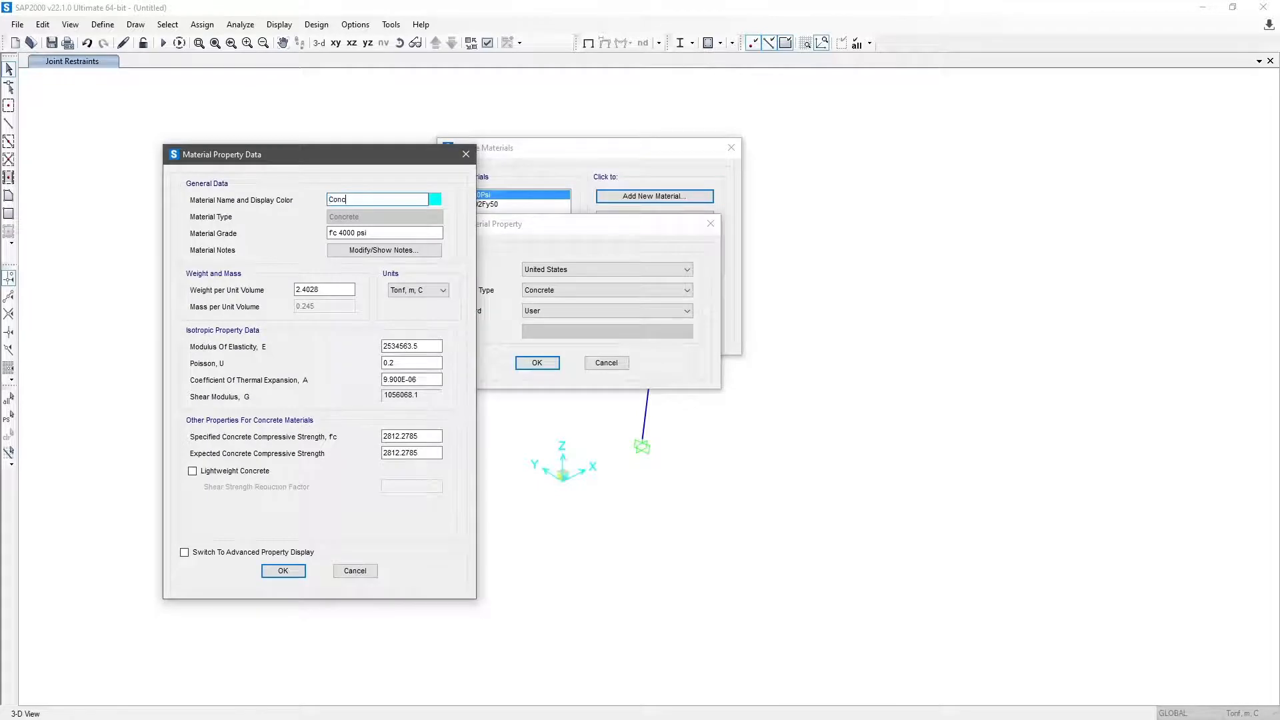
pyautogui.press('Tab')
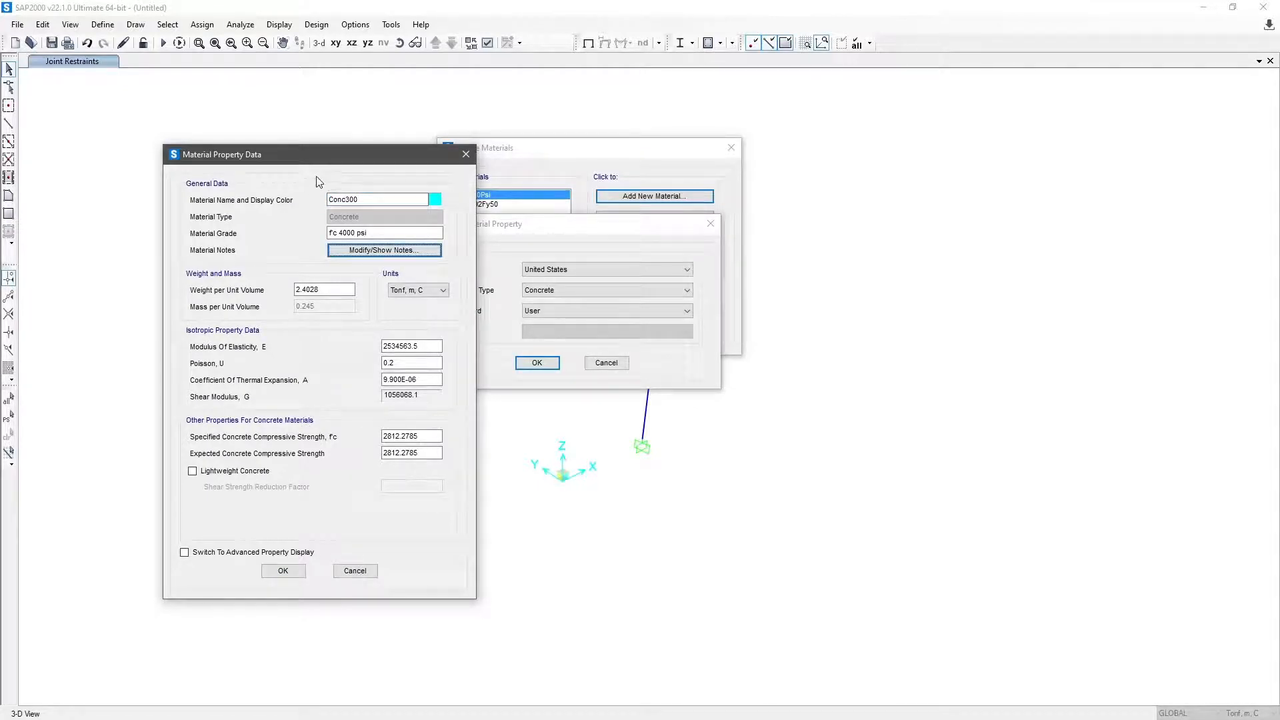
pyautogui.moveTo(381, 234); pyautogui.dragTo(323, 238)
pyautogui.press('BackSpace')
pyautogui.click(338, 292)
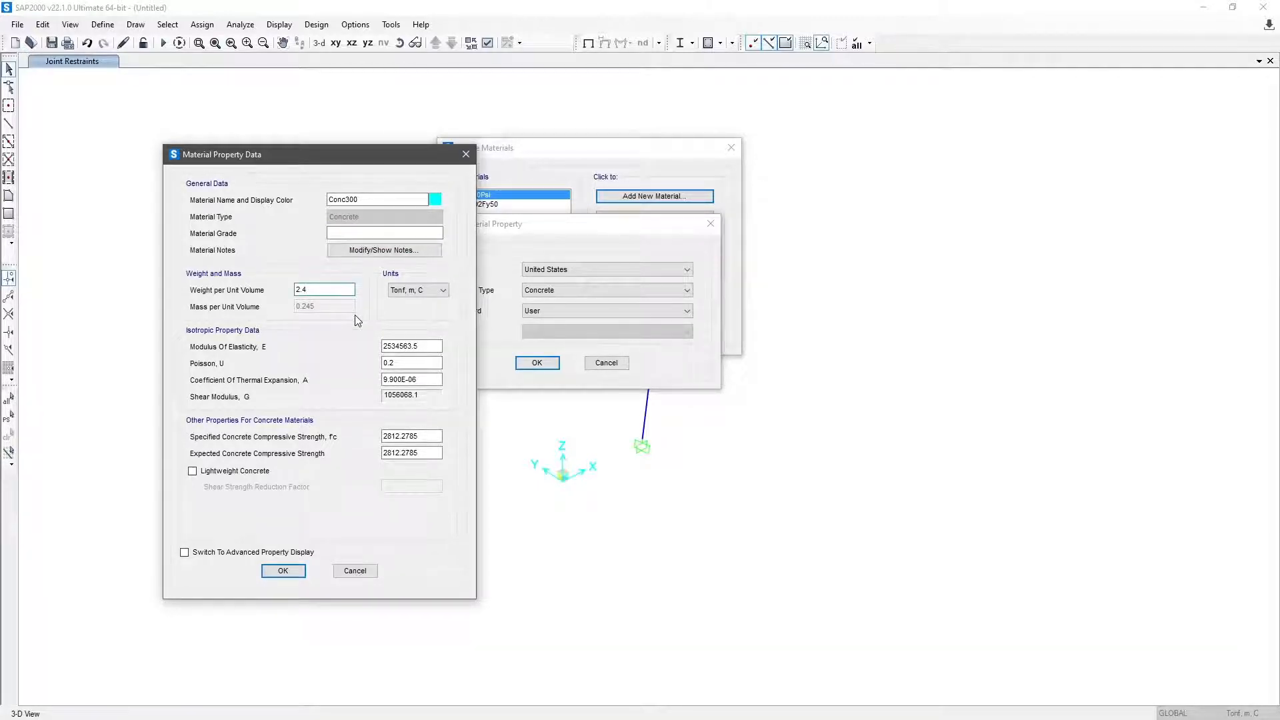
# - Switch the material units to Kgf, cm, C and set the modulus of elasticity to 14000*300^.5
pyautogui.click(420, 291)
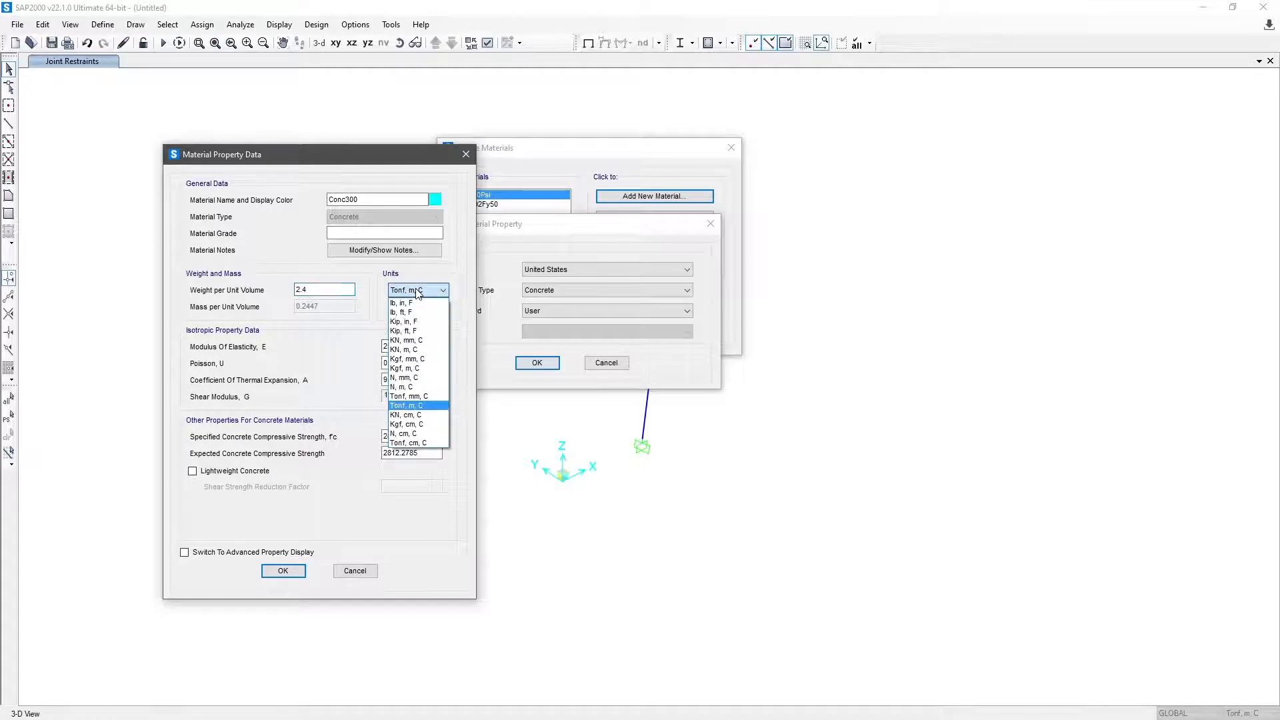
pyautogui.click(428, 425)
pyautogui.press('Tab')
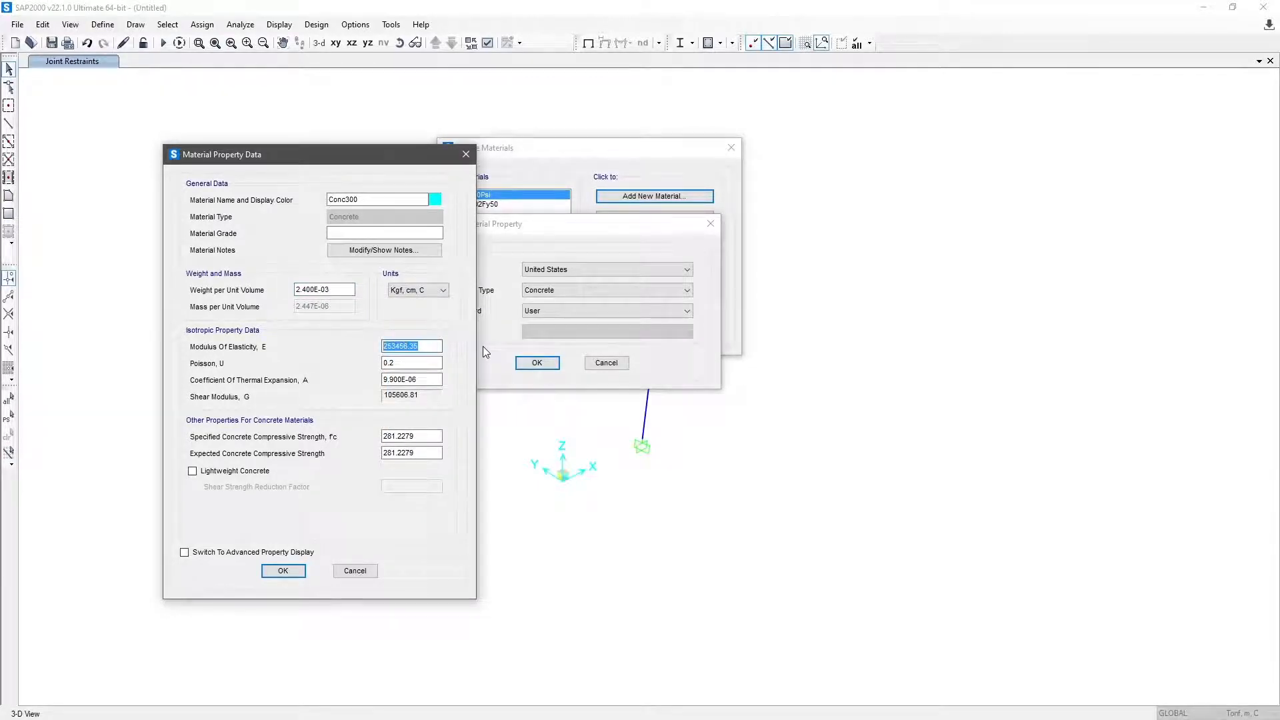
pyautogui.write('14000*300^.5')
pyautogui.press('Tab')
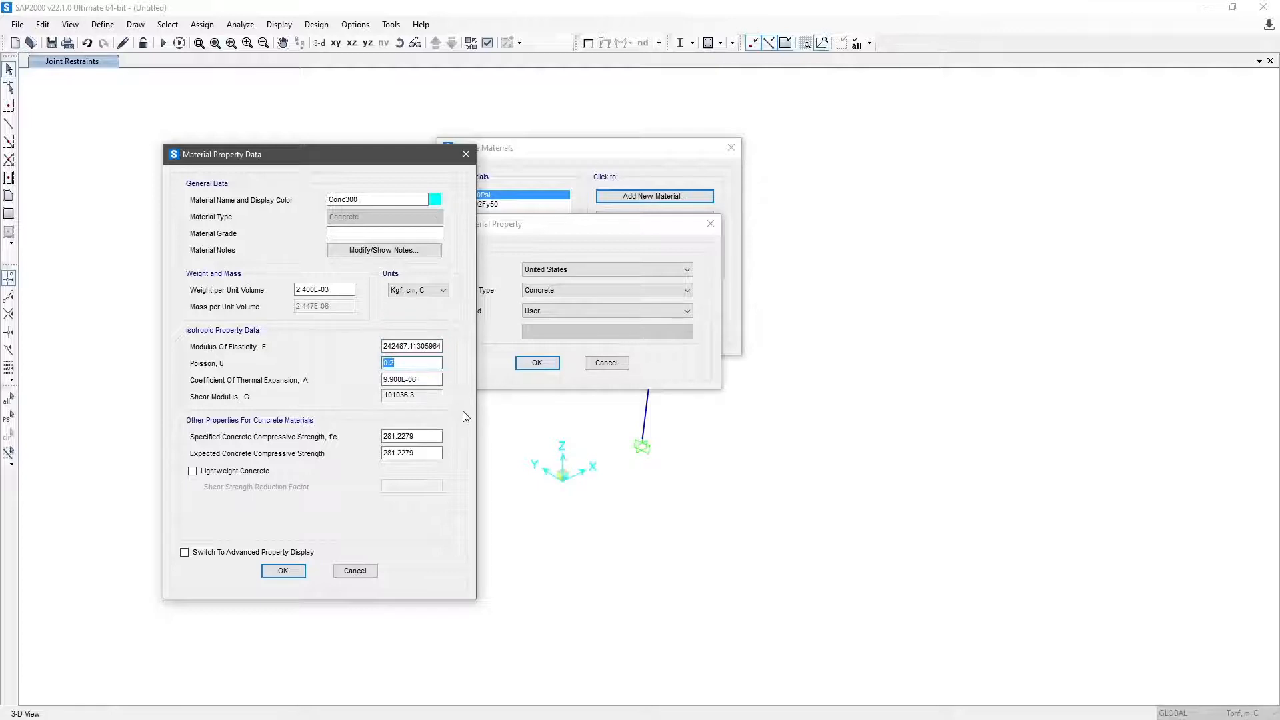
# - Set the specified and expected concrete compressive strengths to 300 and finish defining the material
pyautogui.click(437, 437)
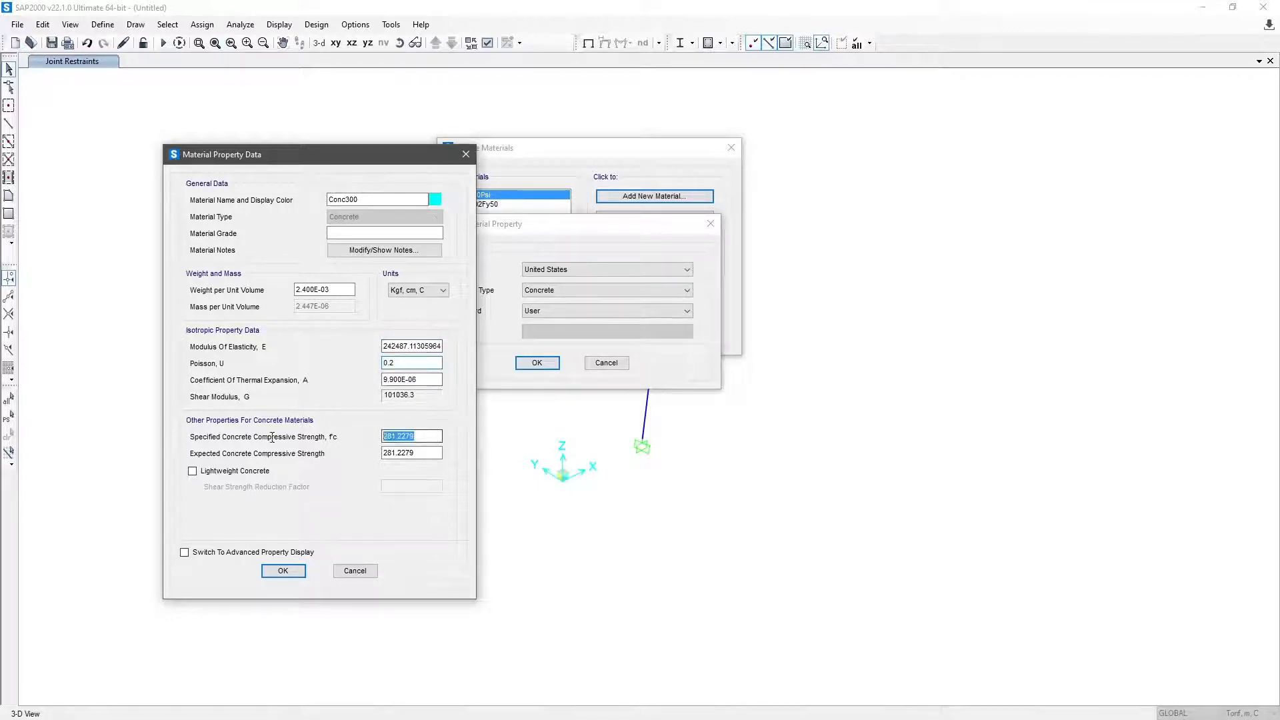
pyautogui.write('300')
pyautogui.press('Tab')
pyautogui.write('30')
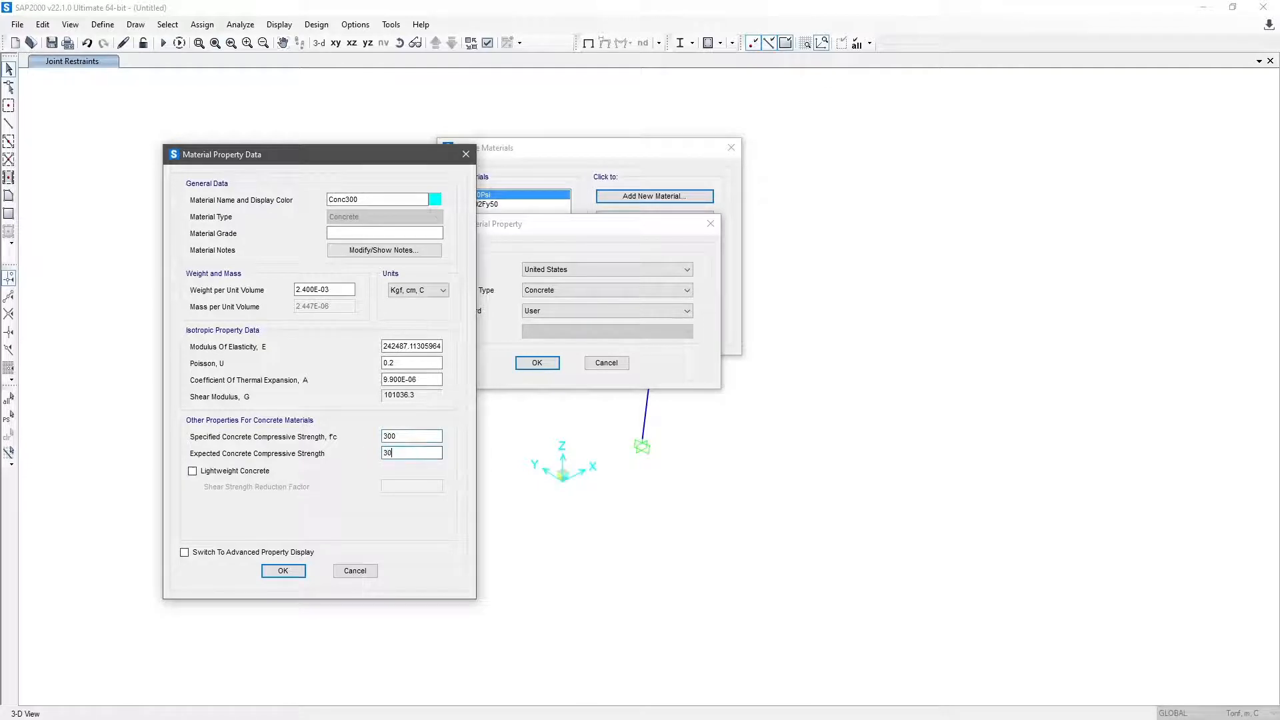
pyautogui.click(284, 570)
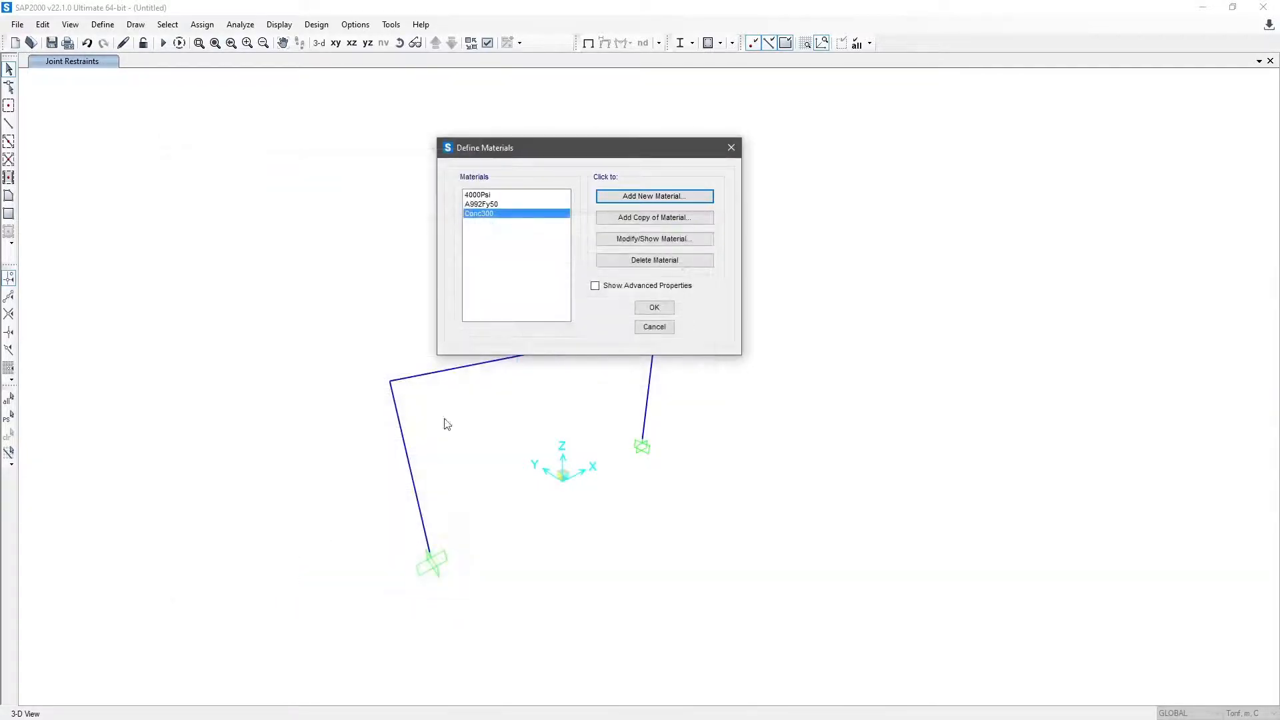
pyautogui.click(653, 308)
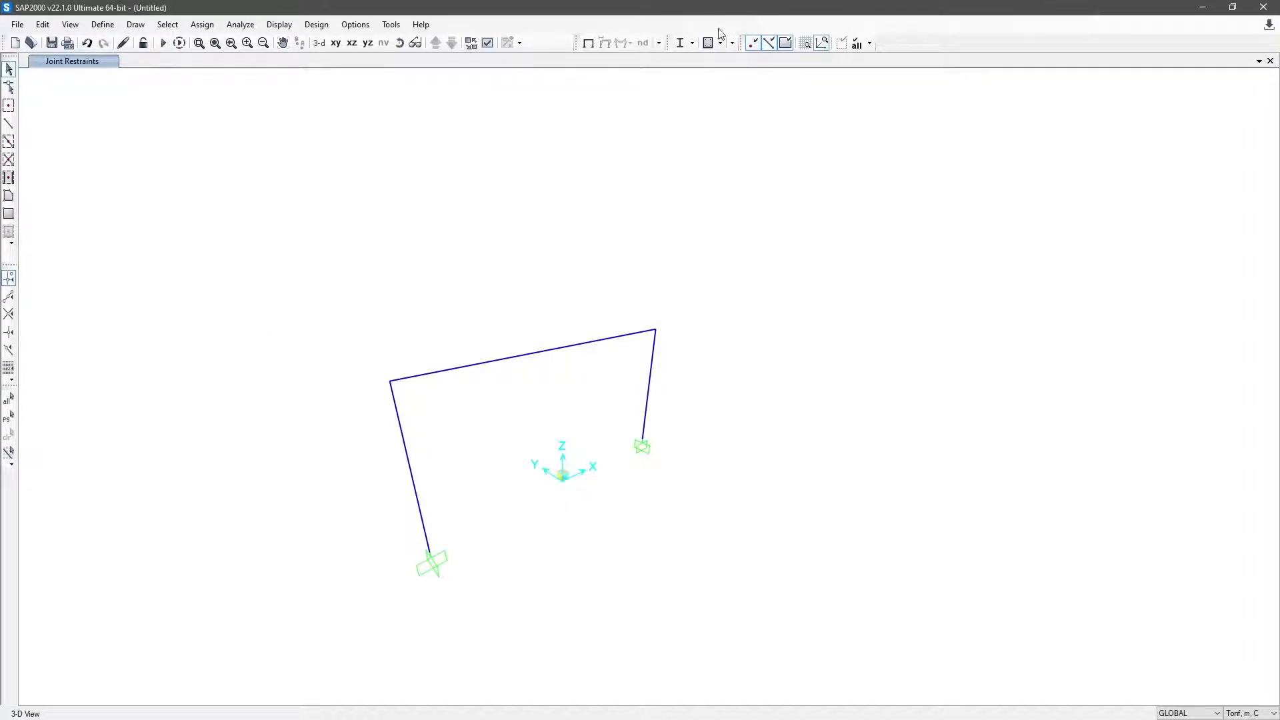
# - Add a new rectangular concrete frame section property
pyautogui.click(112, 27)
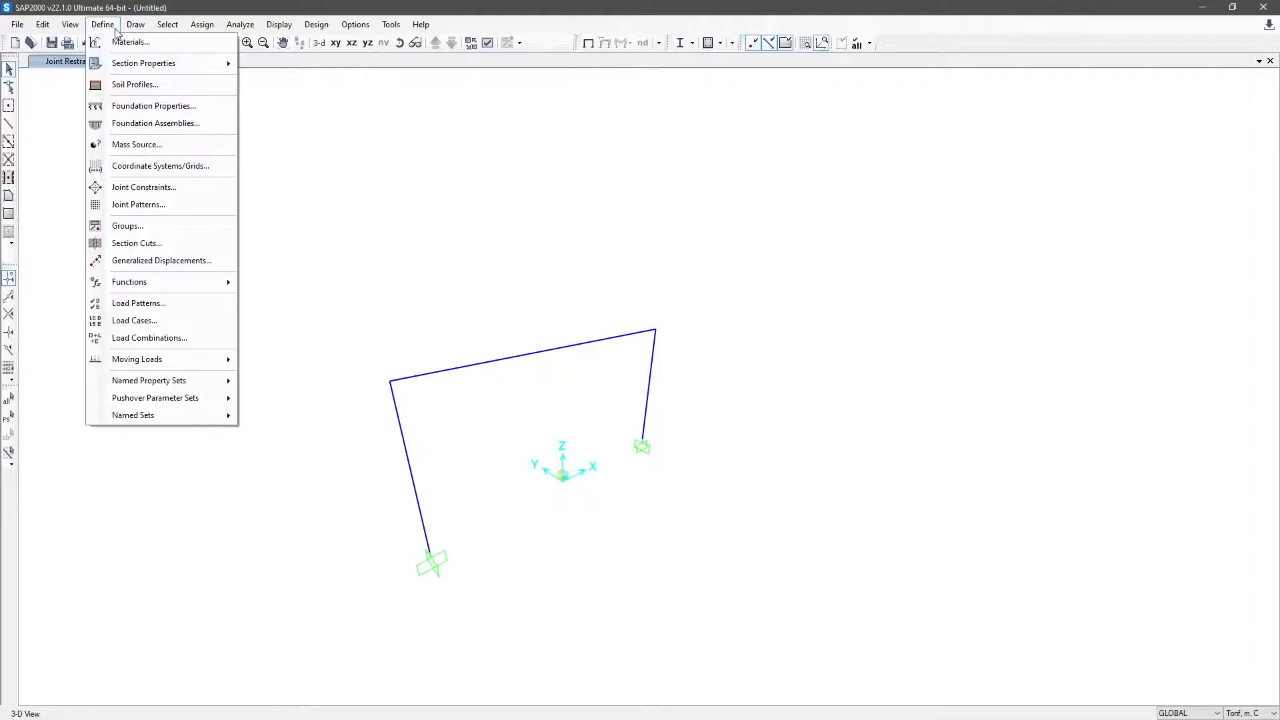
pyautogui.moveTo(200, 64)
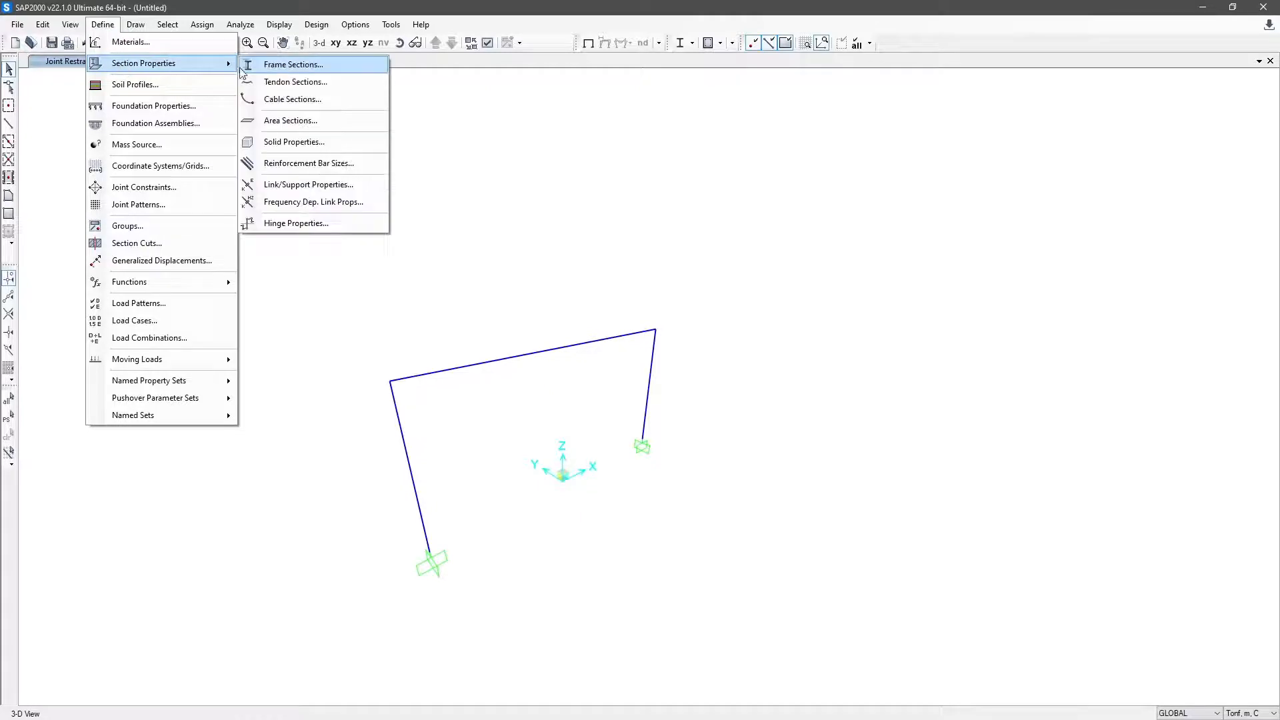
pyautogui.click(269, 66)
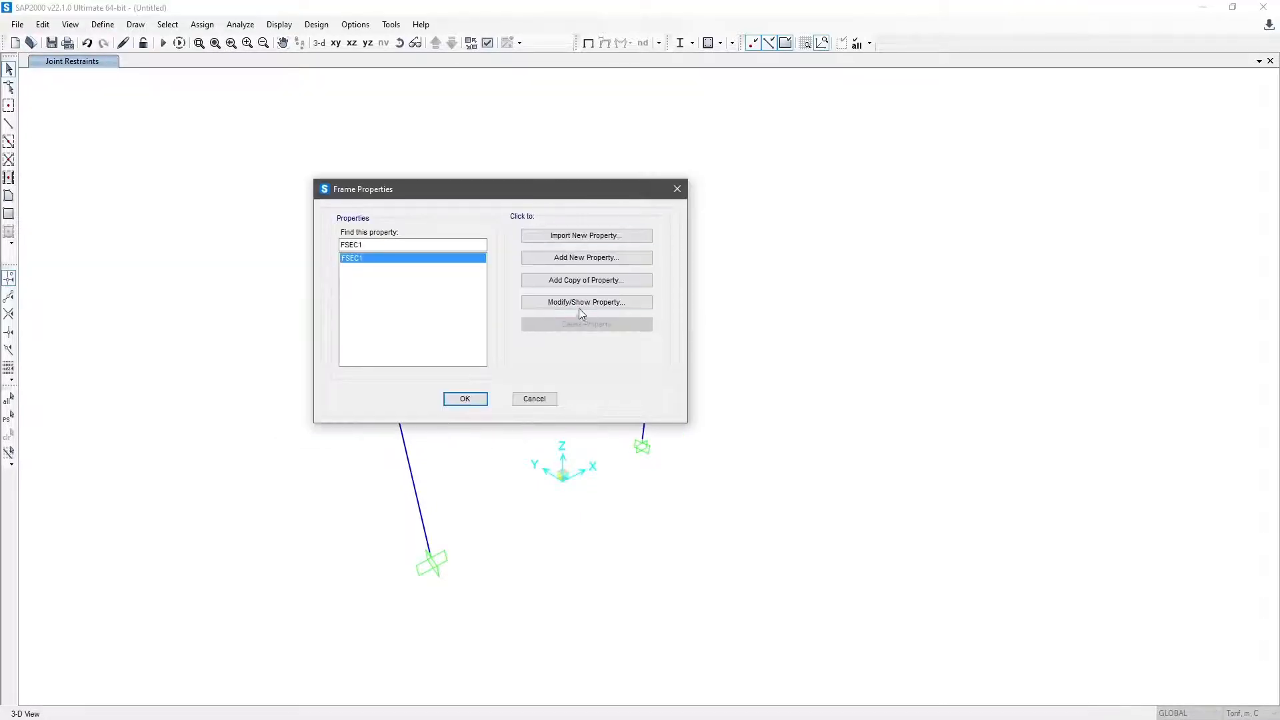
pyautogui.click(586, 258)
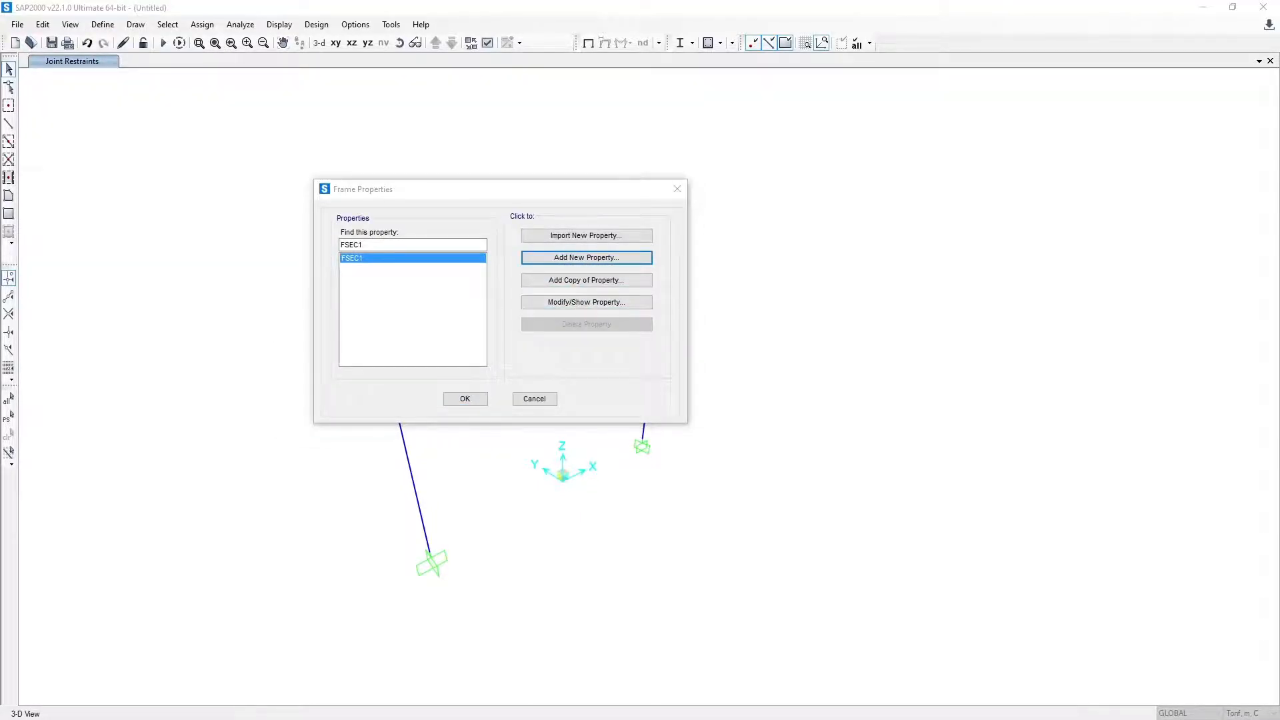
pyautogui.moveTo(825, 194); pyautogui.dragTo(834, 158)
pyautogui.click(834, 195)
pyautogui.click(802, 235)
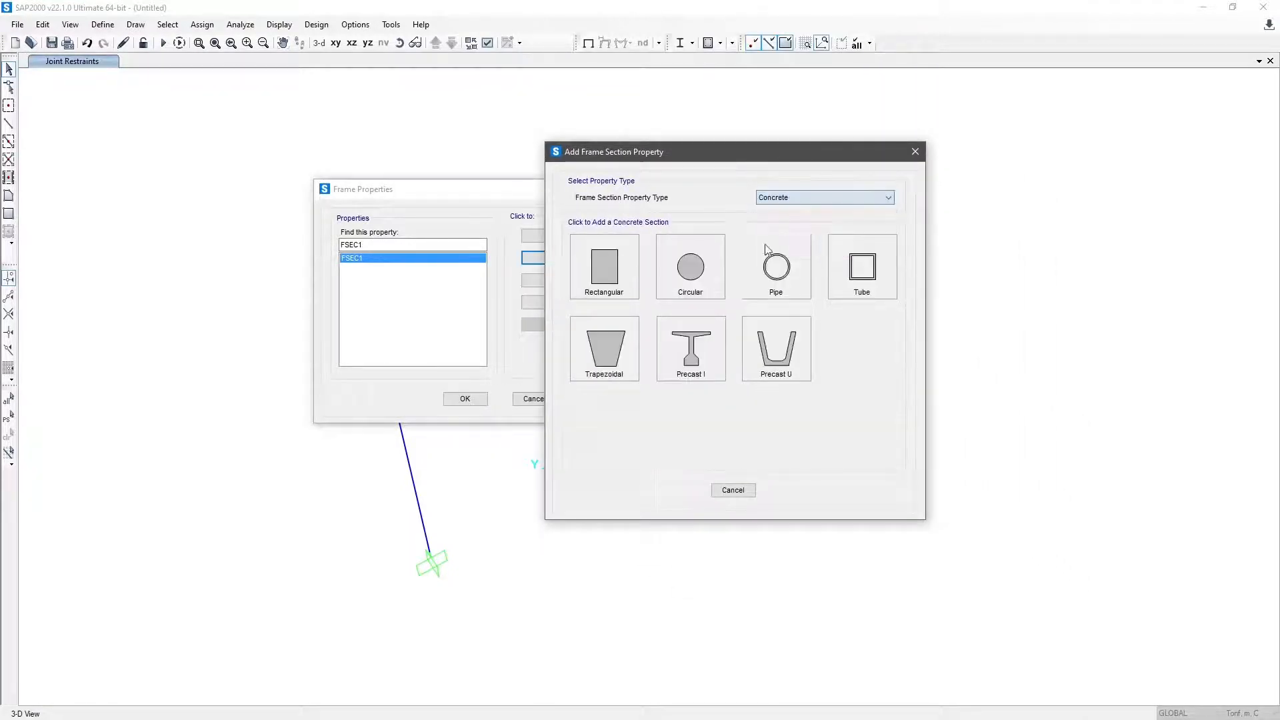
pyautogui.click(600, 270)
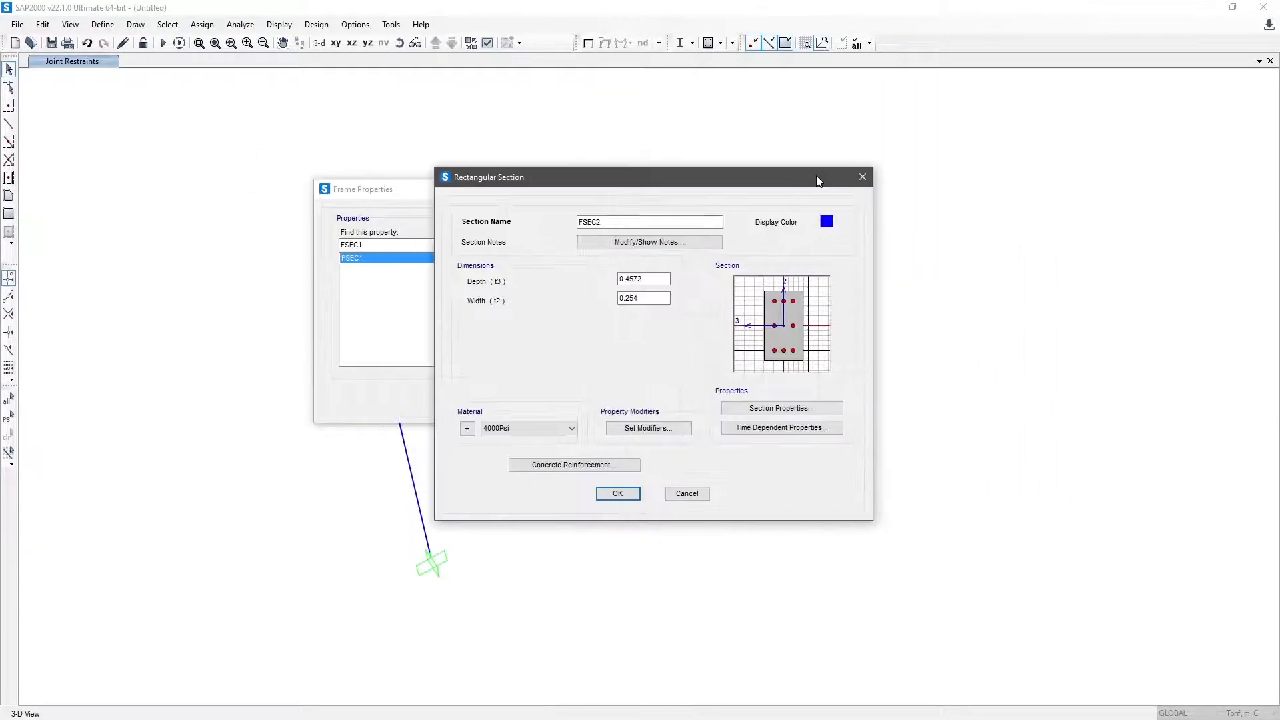
# - Name the new rectangular section C 40
pyautogui.write('C')
pyautogui.press('BackSpace')
pyautogui.press('BackSpace')
pyautogui.write('45')
pyautogui.press('BackSpace')
pyautogui.write('0')
# - Set the C 40 section's depth and width to 0.4 m and its material to Conc300
pyautogui.moveTo(669, 279); pyautogui.dragTo(593, 276)
pyautogui.write('.4')
pyautogui.press('Tab')
pyautogui.write('.4')
pyautogui.press('Tab')
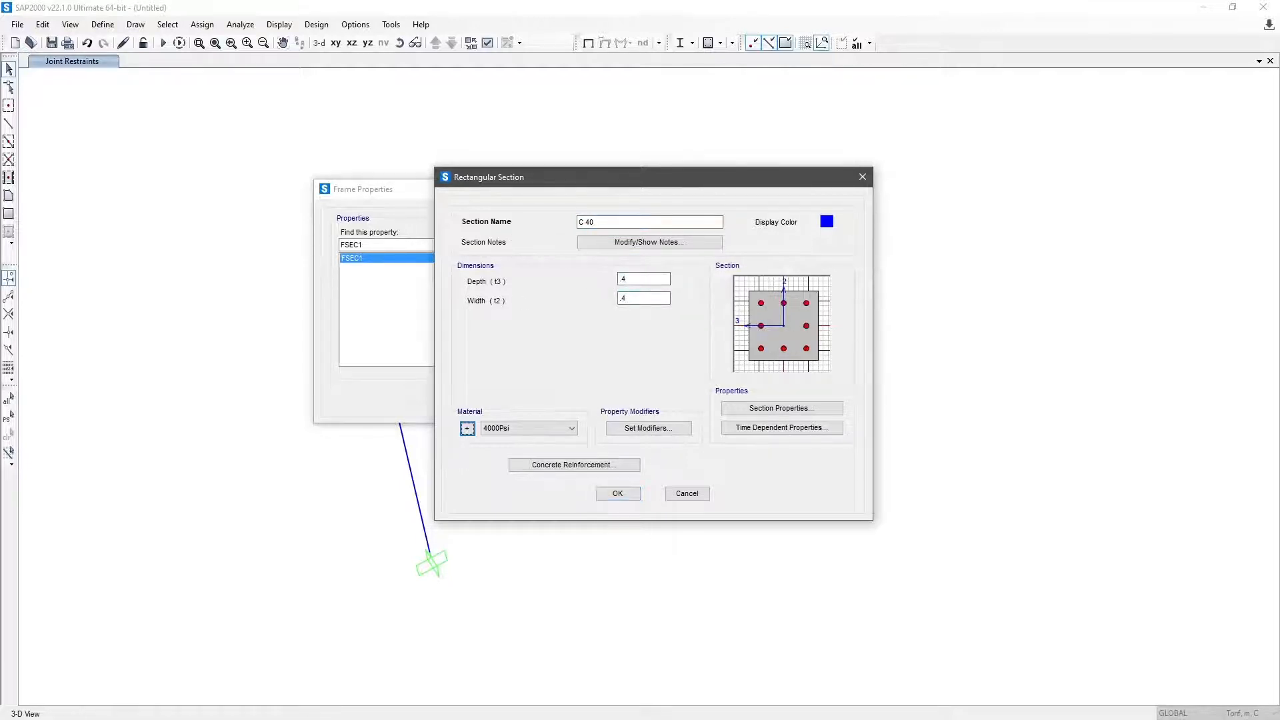
pyautogui.click(554, 429)
pyautogui.click(527, 473)
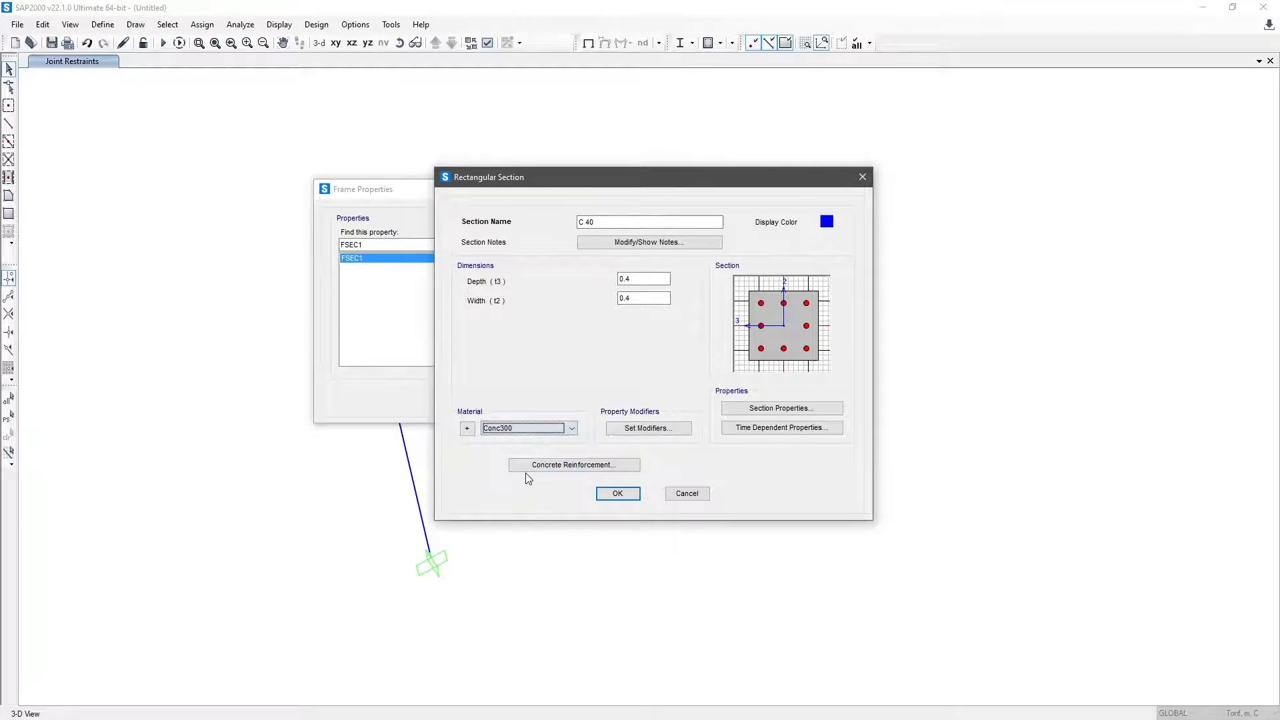
# - In the column reinforcement data, set the clear cover to 0.03 m, four longitudinal bars along each face, and longitudinal bar size #6
pyautogui.click(607, 464)
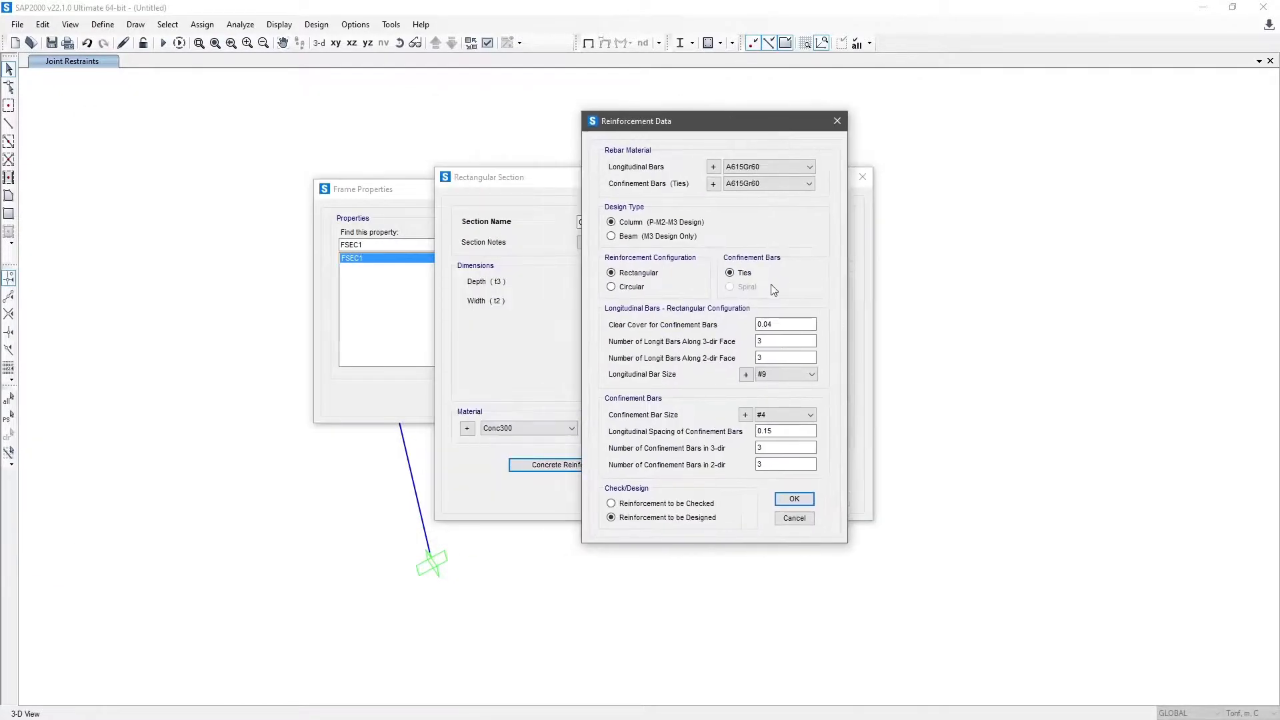
pyautogui.click(792, 324)
pyautogui.press('BackSpace')
pyautogui.doubleClick(763, 341)
pyautogui.write('4')
pyautogui.press('Tab')
pyautogui.write('4')
pyautogui.press('Tab')
pyautogui.click(794, 377)
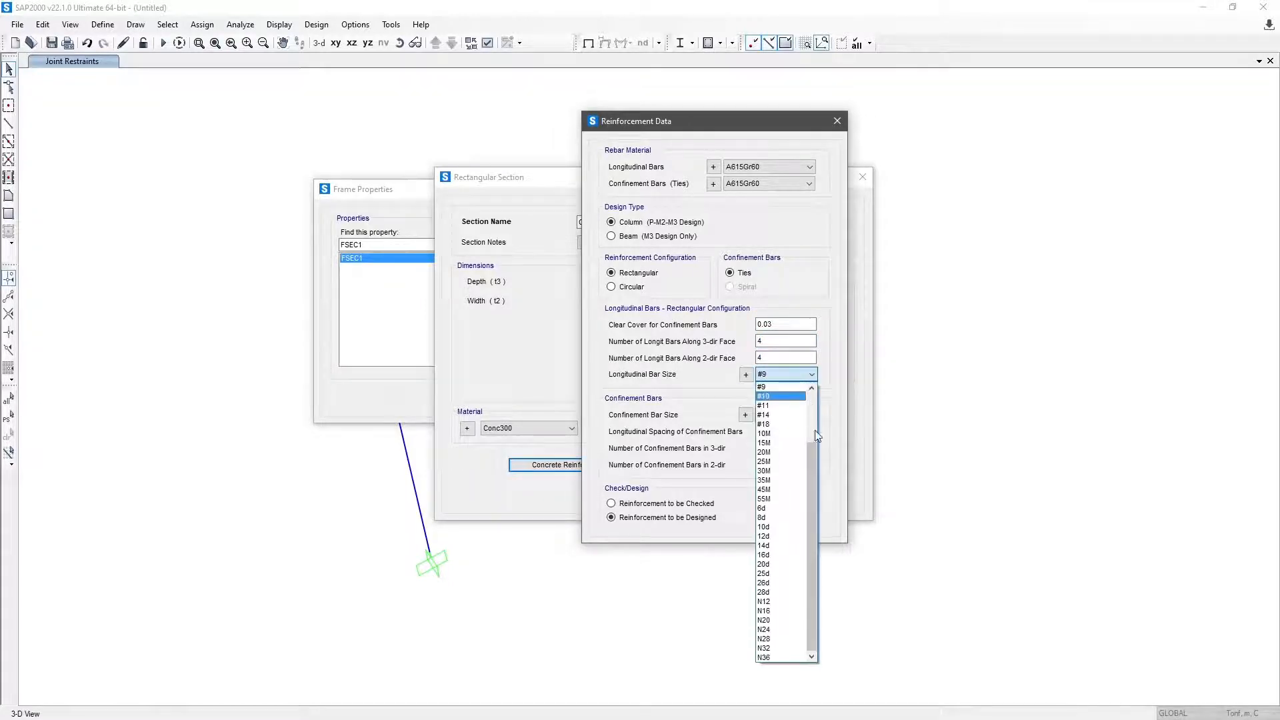
pyautogui.scroll(3, 811, 460)
pyautogui.click(763, 414)
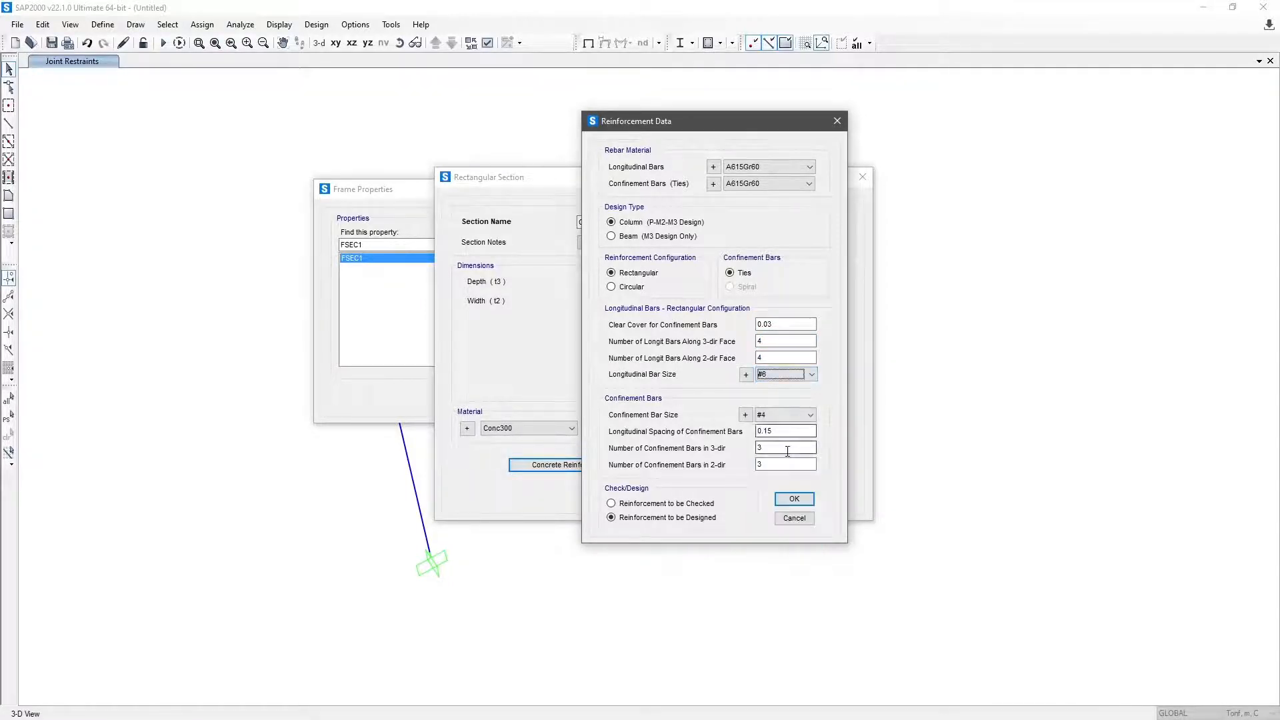
# - Set the C 40 confinement bars to size #3 with 2 bars in each direction, and accept the section
pyautogui.click(784, 415)
pyautogui.moveTo(813, 468); pyautogui.dragTo(813, 458)
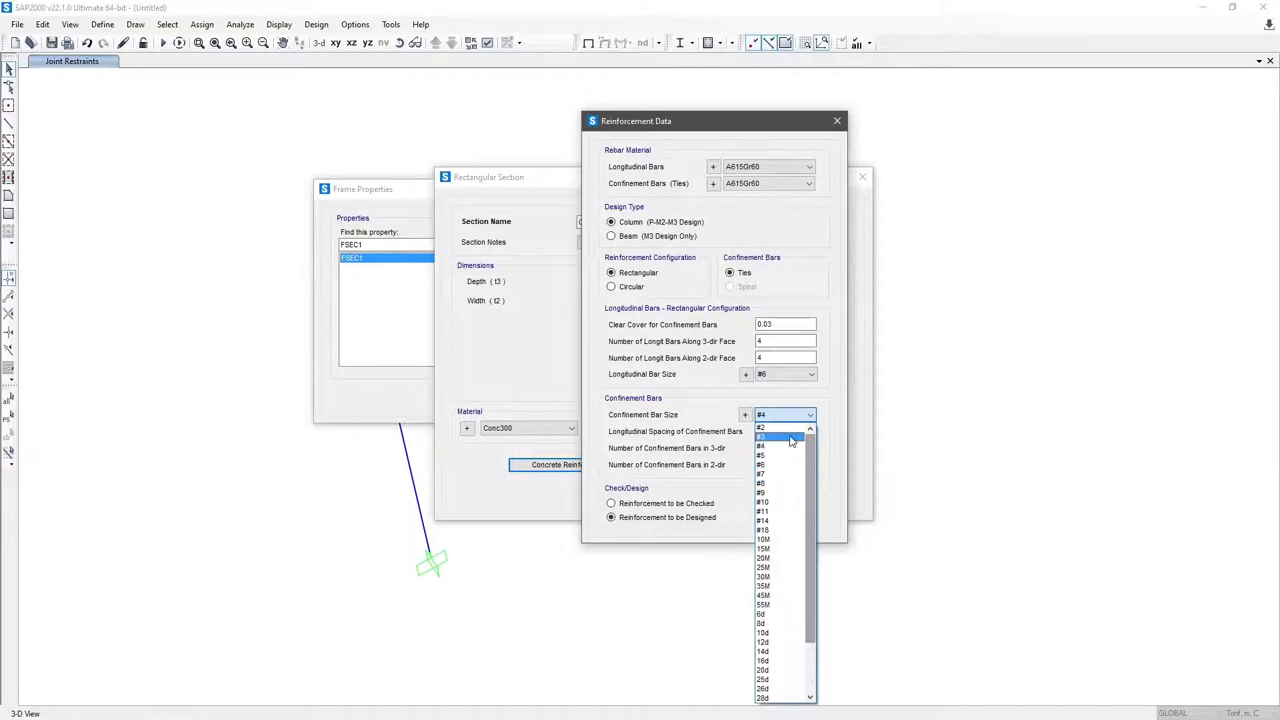
pyautogui.click(764, 427)
pyautogui.press('Tab')
pyautogui.press('Tab')
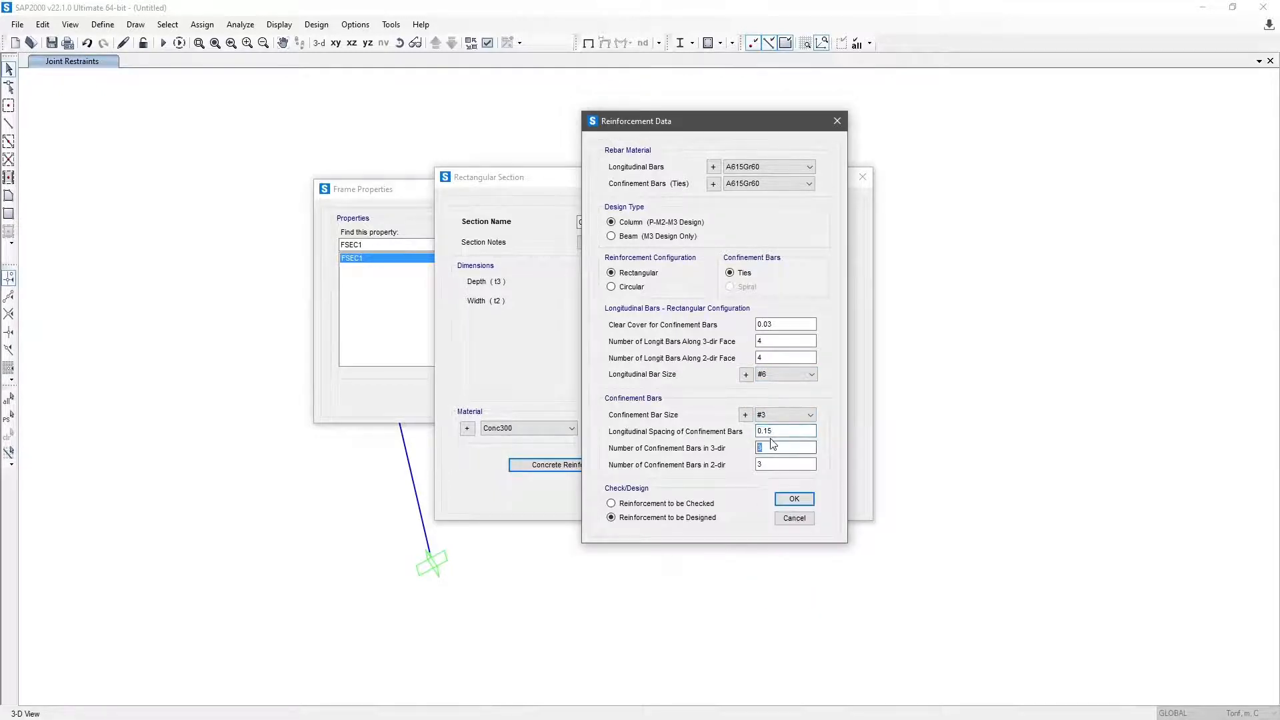
pyautogui.write('2')
pyautogui.press('Tab')
pyautogui.write('2')
pyautogui.press('Tab')
pyautogui.click(793, 501)
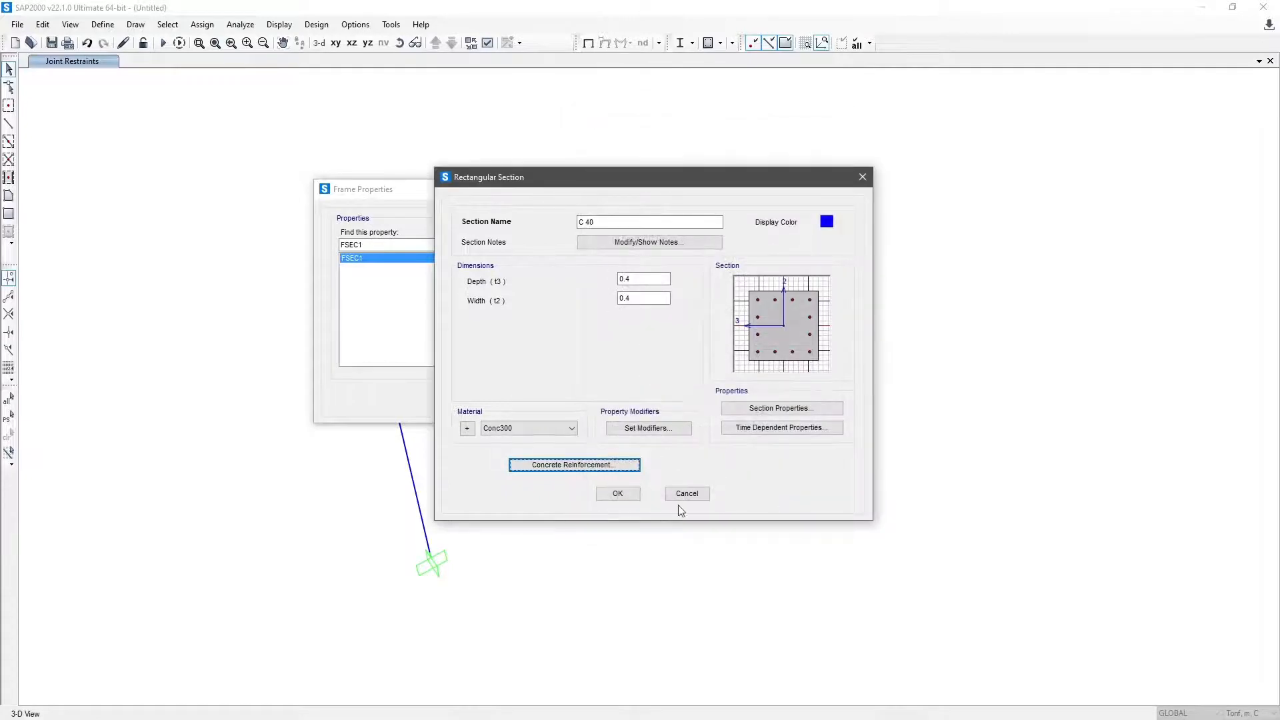
pyautogui.click(618, 494)
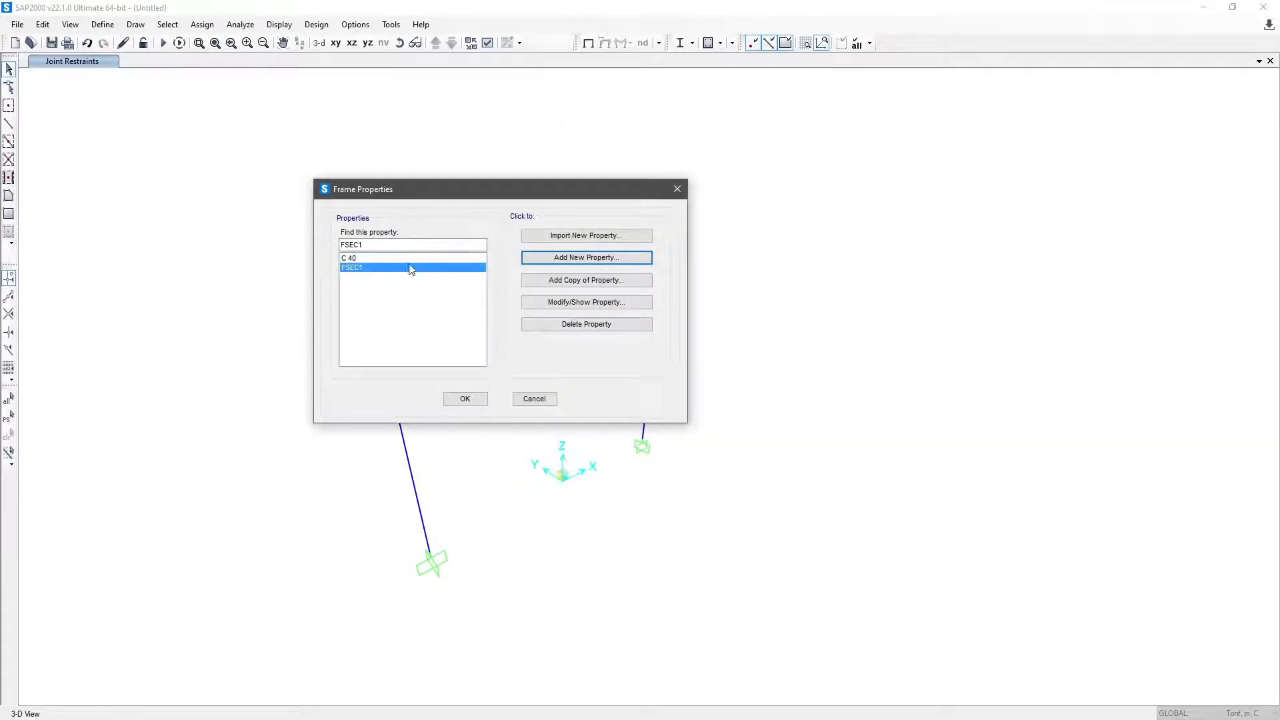
# - Add another rectangular concrete frame section property and name it T 25x50
pyautogui.click(592, 257)
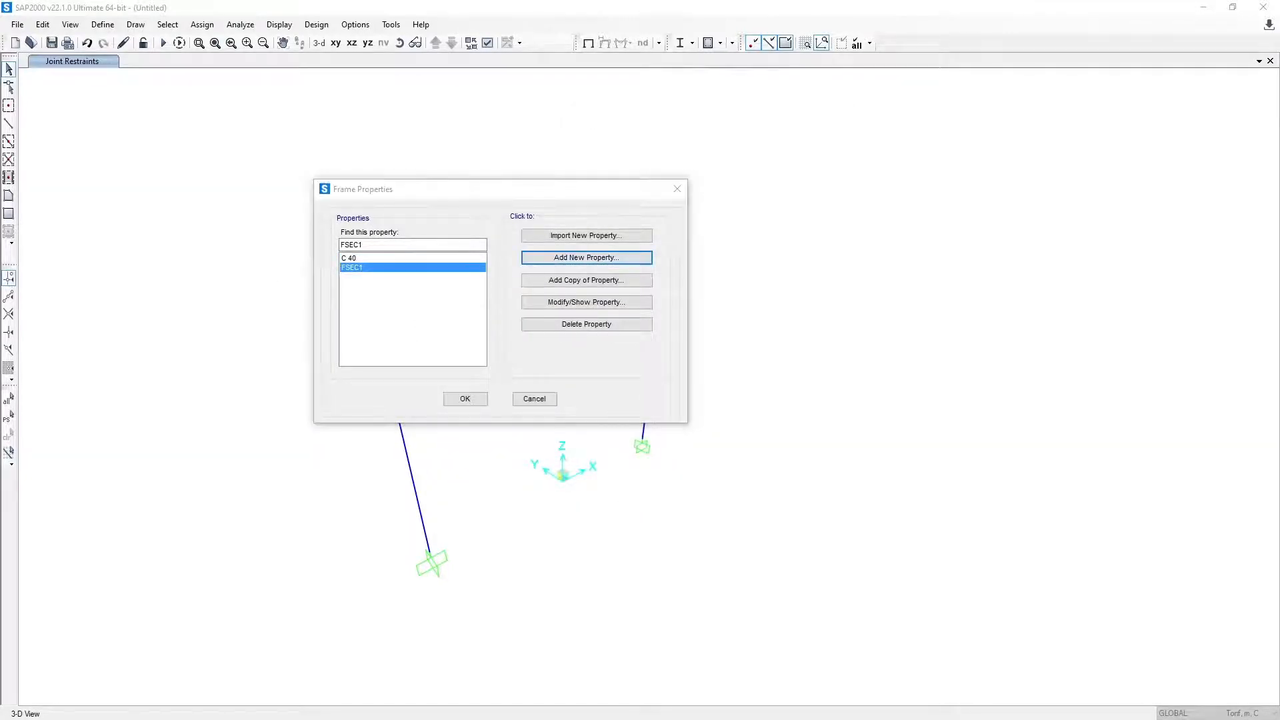
pyautogui.click(260, 279)
pyautogui.moveTo(391, 209); pyautogui.dragTo(478, 218)
pyautogui.moveTo(406, 260); pyautogui.dragTo(99, 267)
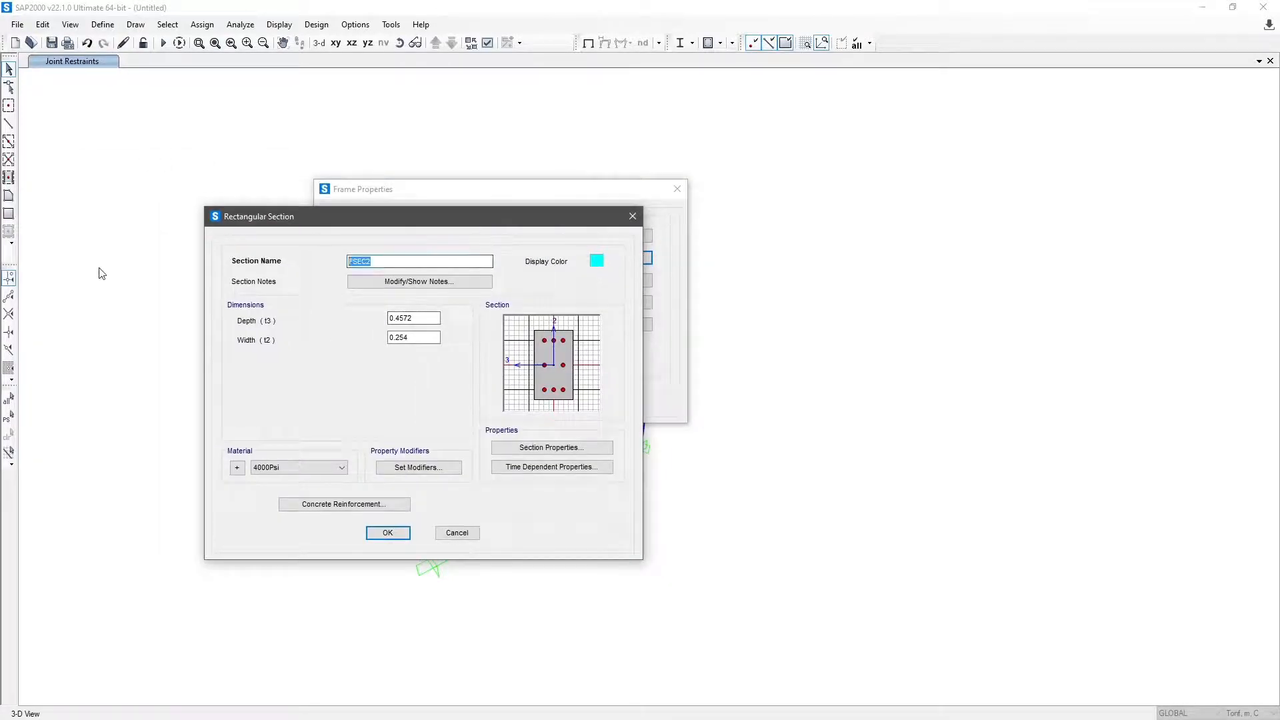
pyautogui.write('T')
pyautogui.write('25x50')
pyautogui.press('Tab')
# - Set the T 25x50 section's depth to 0.5 m, width to 0.25 m and material to Conc300
pyautogui.press('Tab')
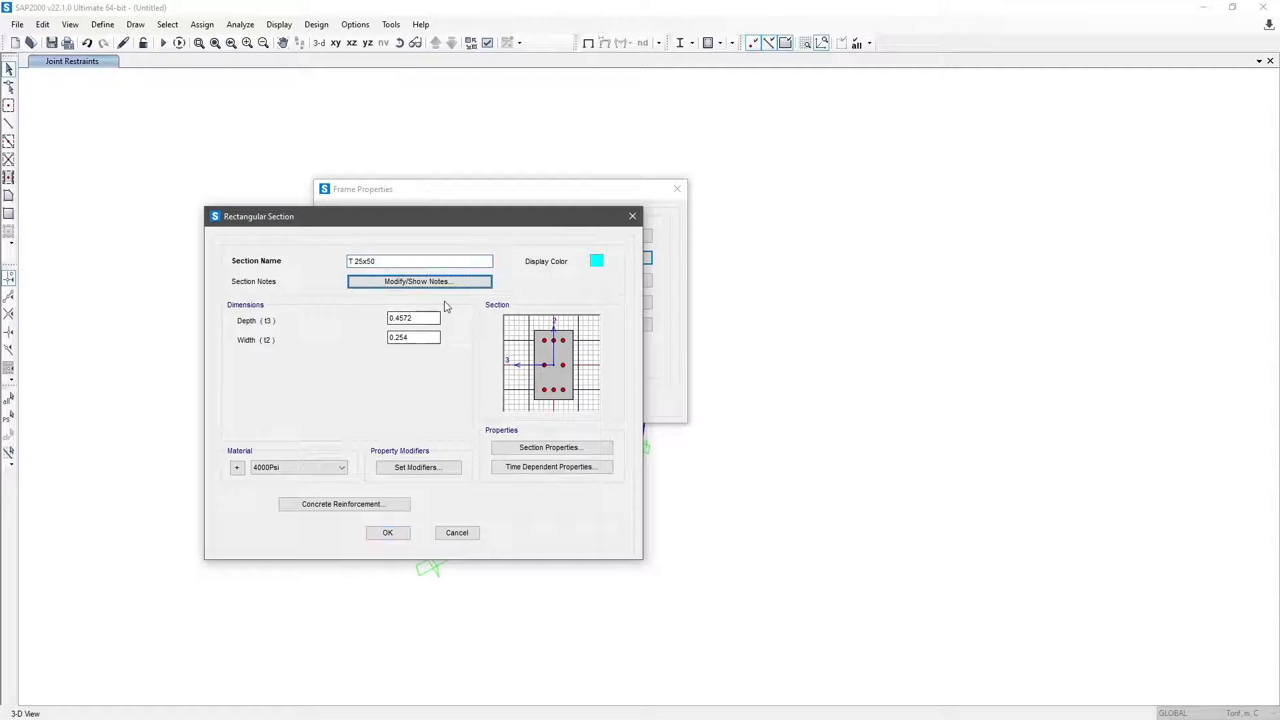
pyautogui.write('.5')
pyautogui.press('Tab')
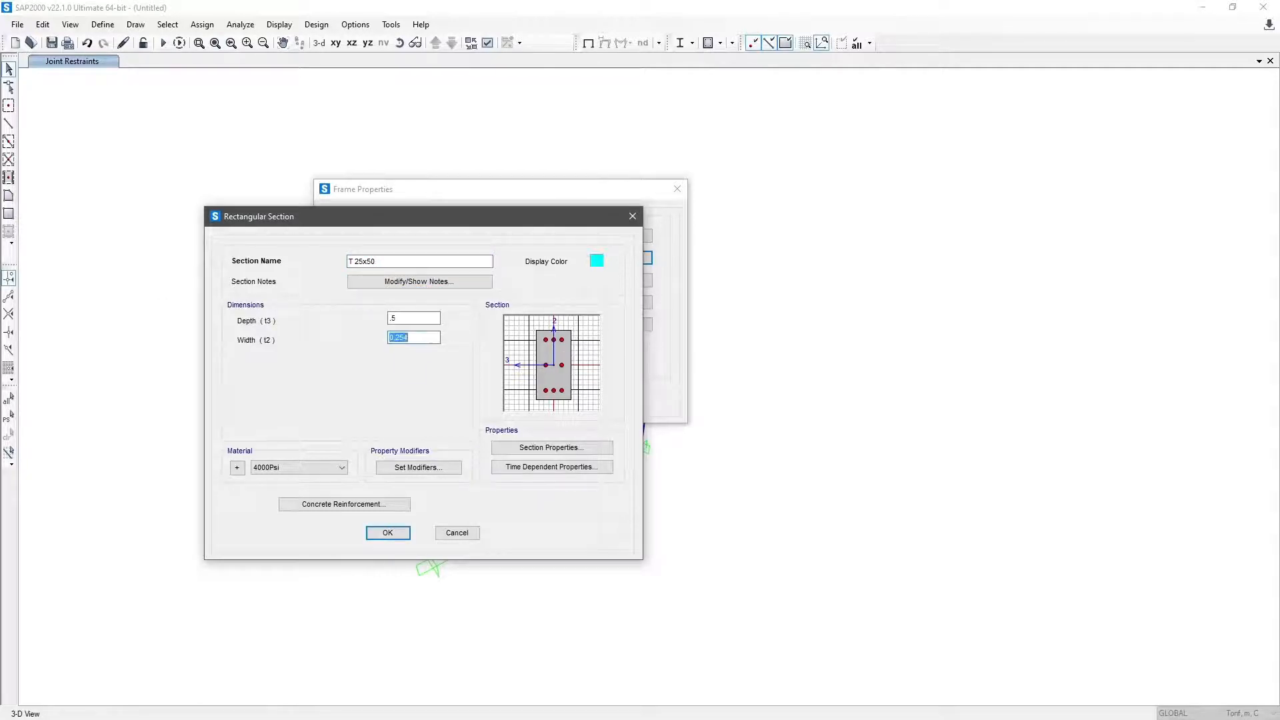
pyautogui.write('.25')
pyautogui.press('Tab')
pyautogui.press('Tab')
pyautogui.hotkey('alt', 'Down')
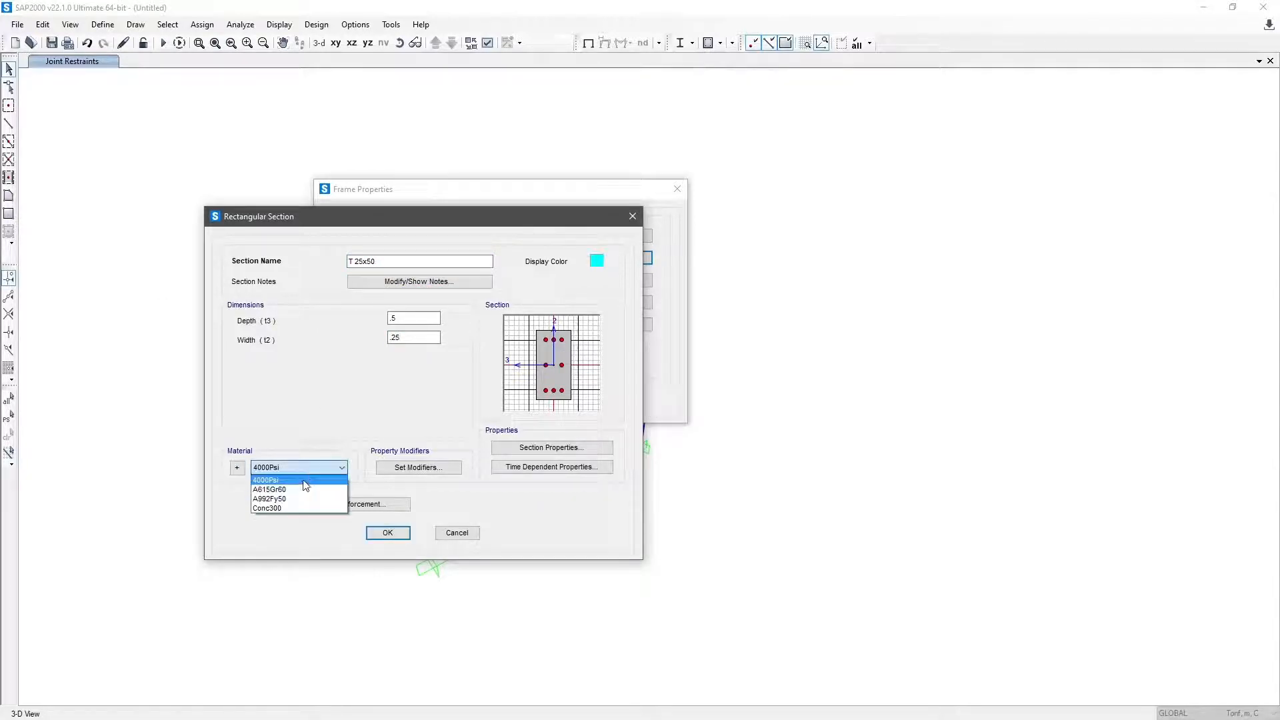
pyautogui.press('Down')
pyautogui.press('Down')
pyautogui.press('Down')
pyautogui.press('Tab')
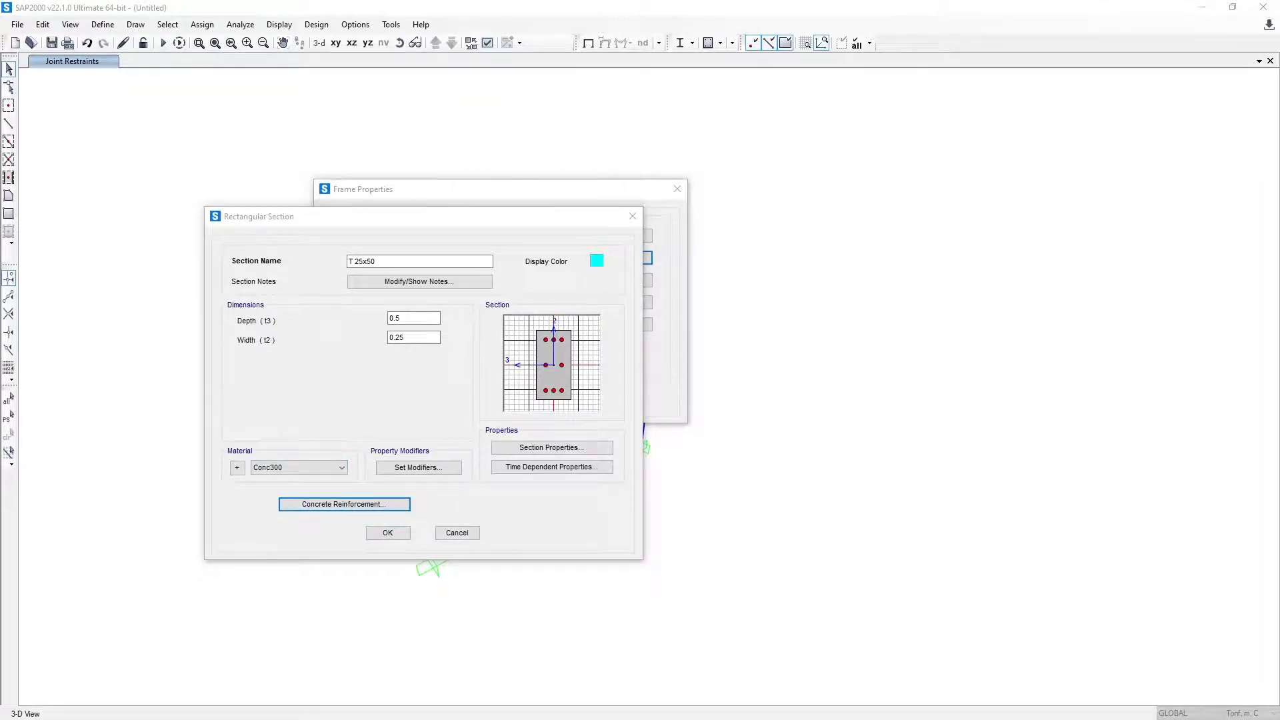
# - Set the T 25x50 reinforcement to beam design (M3 only) with 0.05 m top and bottom cover to the rebar center
pyautogui.press('Return')
pyautogui.click(248, 308)
pyautogui.moveTo(384, 345); pyautogui.dragTo(307, 346)
pyautogui.write('.05')
pyautogui.press('Tab')
pyautogui.write('05')
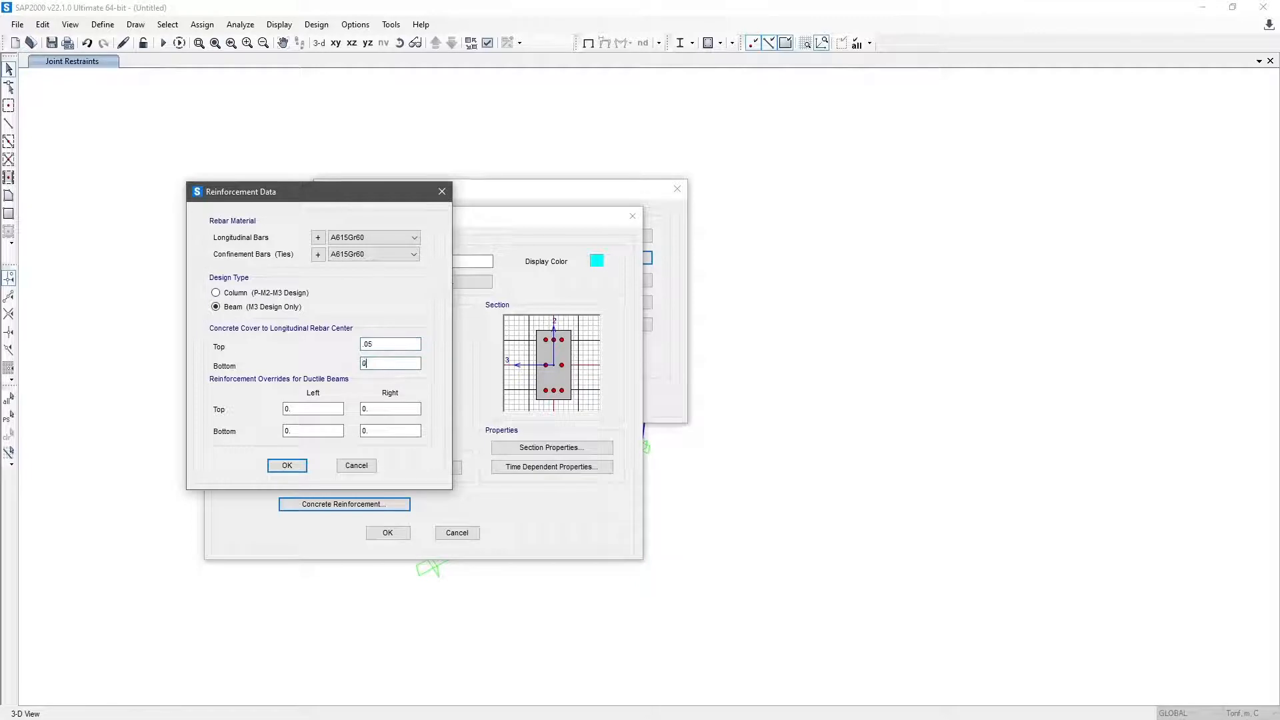
pyautogui.doubleClick(393, 363)
pyautogui.click(393, 362)
pyautogui.click(287, 466)
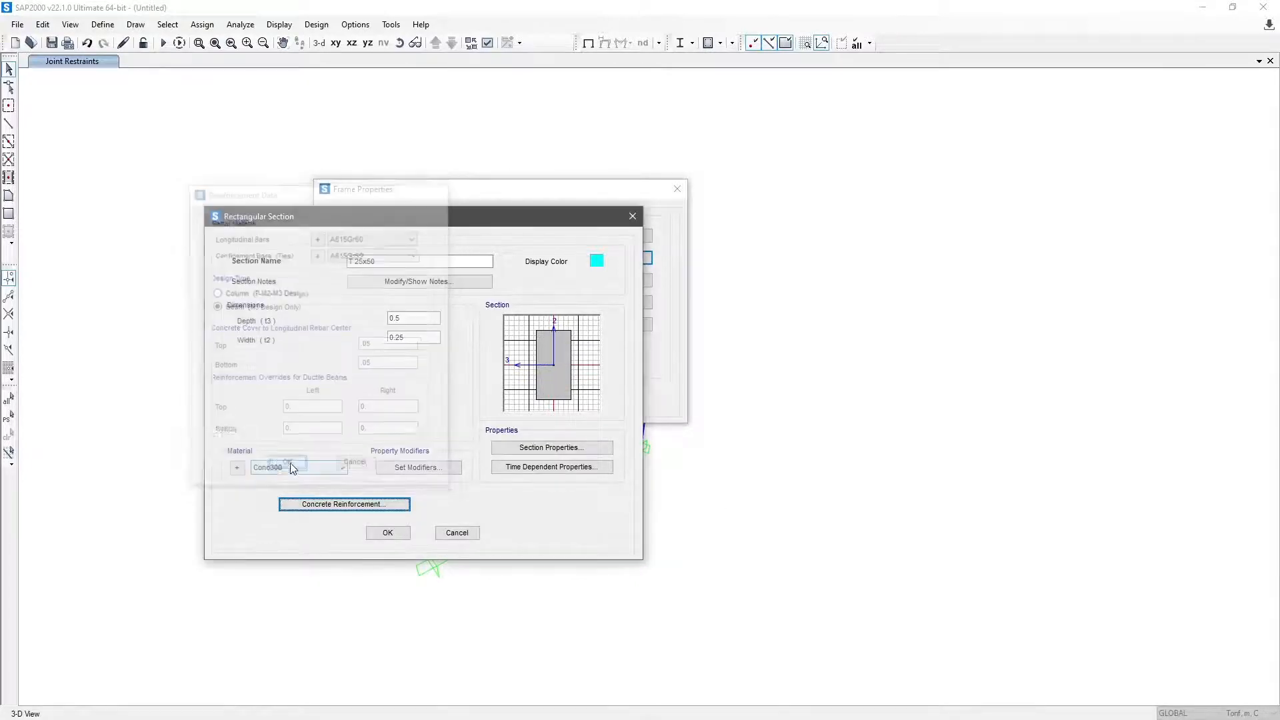
# - Give the T 25x50 section an orange display color and accept the frame section definitions
pyautogui.click(597, 261)
pyautogui.click(596, 252)
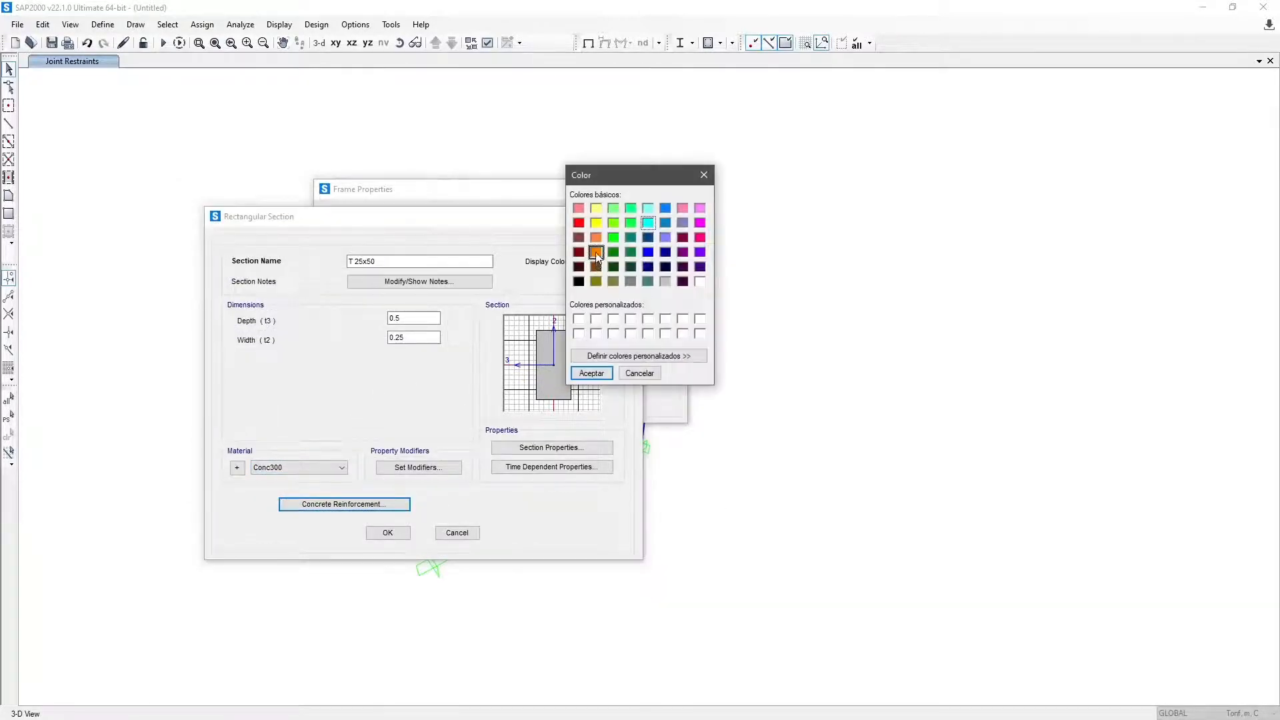
pyautogui.click(597, 238)
pyautogui.click(592, 373)
pyautogui.click(400, 533)
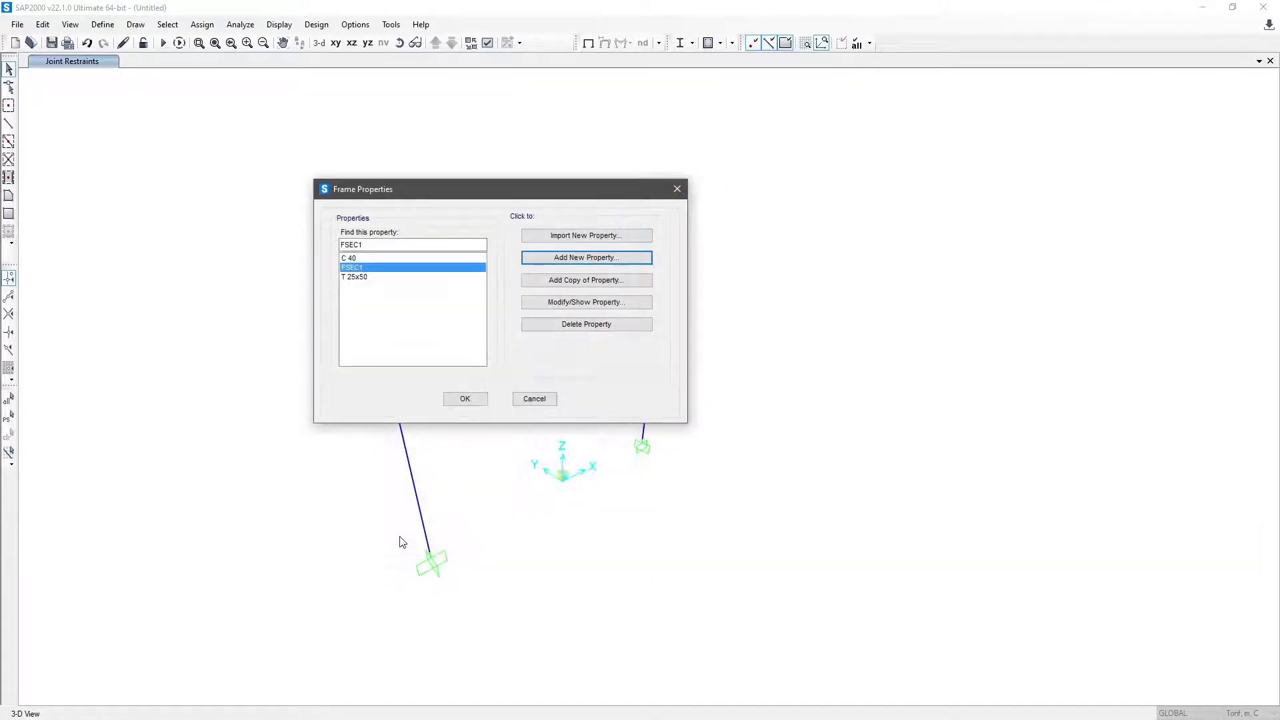
pyautogui.click(465, 399)
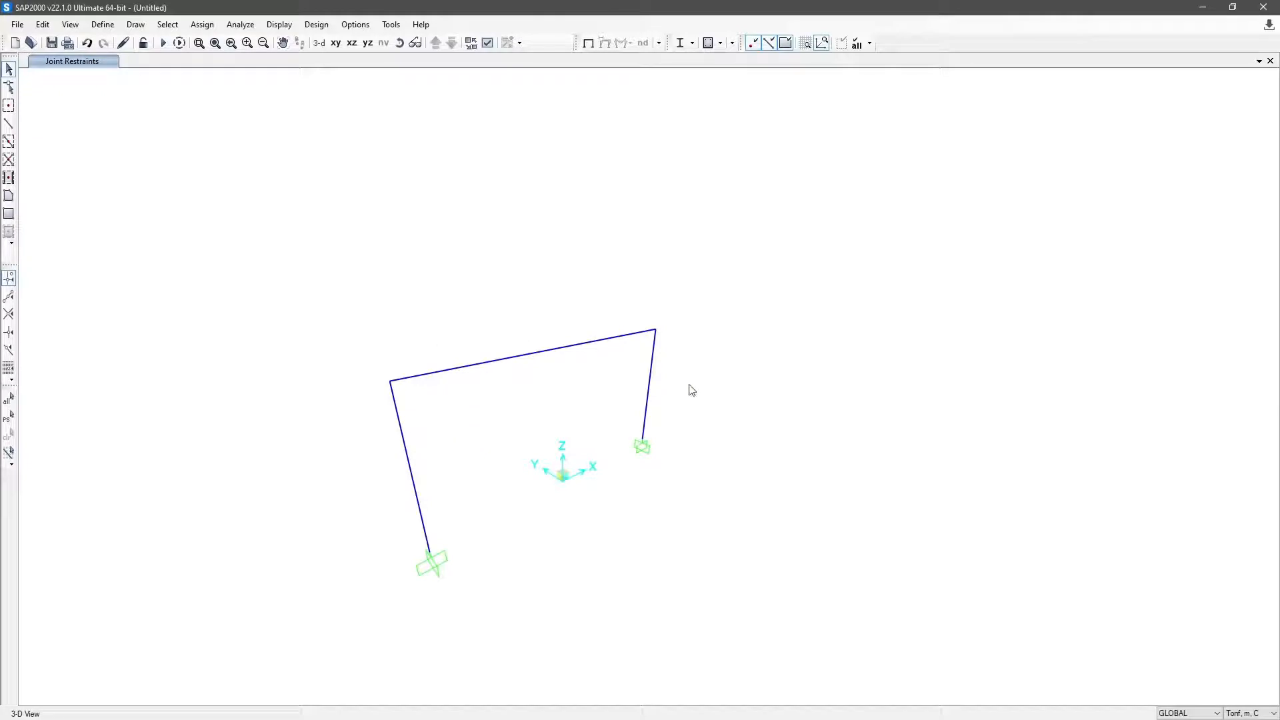
# - Assign the C 40 frame section to both columns of the portal frame
pyautogui.click(648, 390)
pyautogui.click(402, 429)
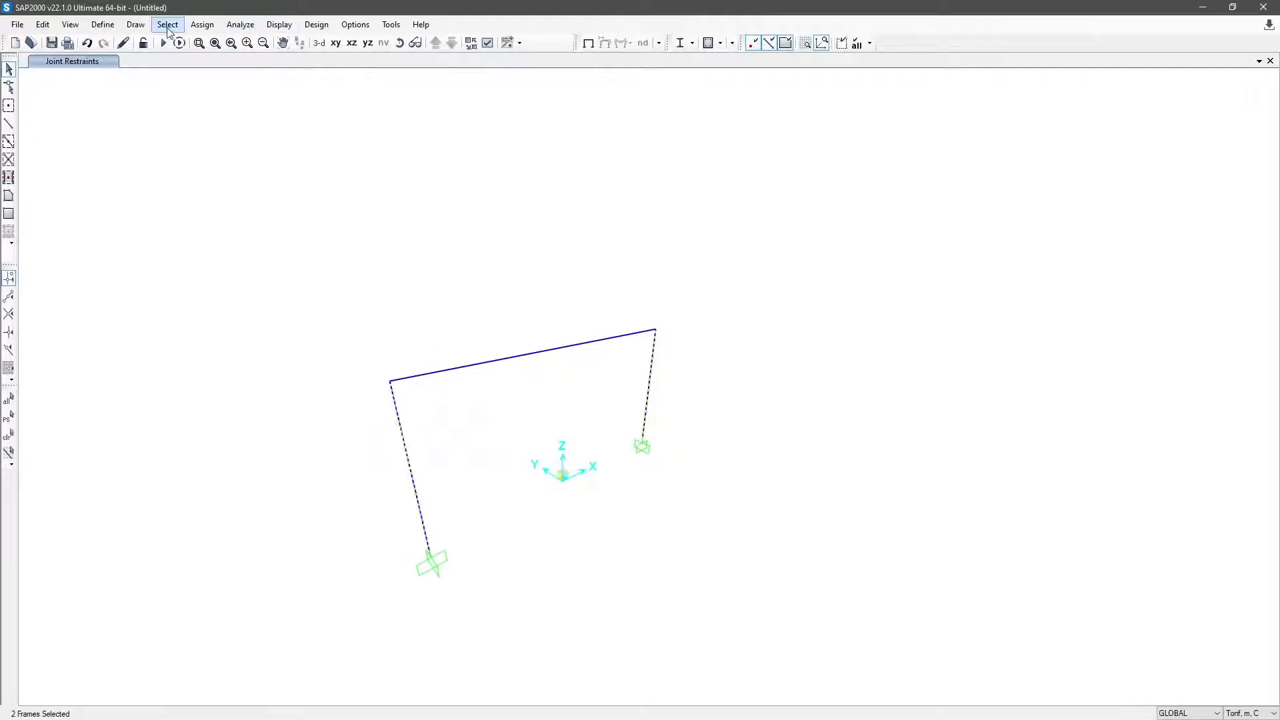
pyautogui.click(202, 24)
pyautogui.moveTo(214, 58)
pyautogui.click(421, 59)
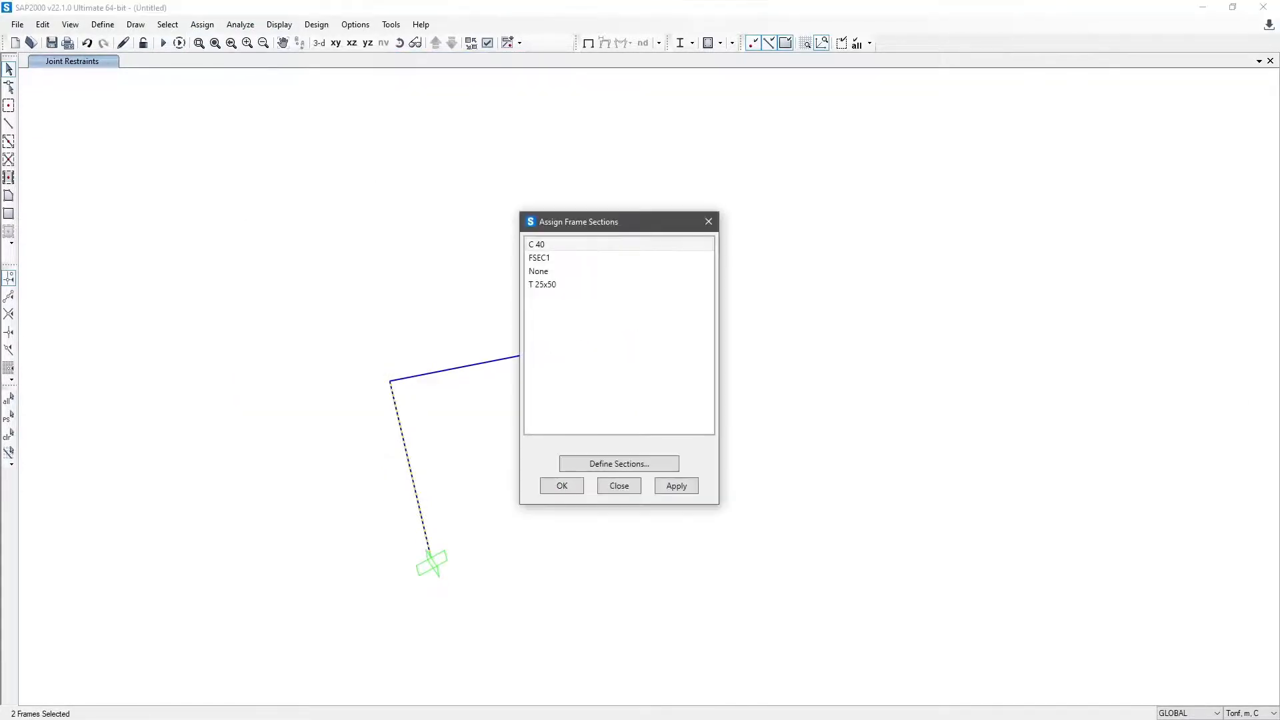
pyautogui.click(555, 250)
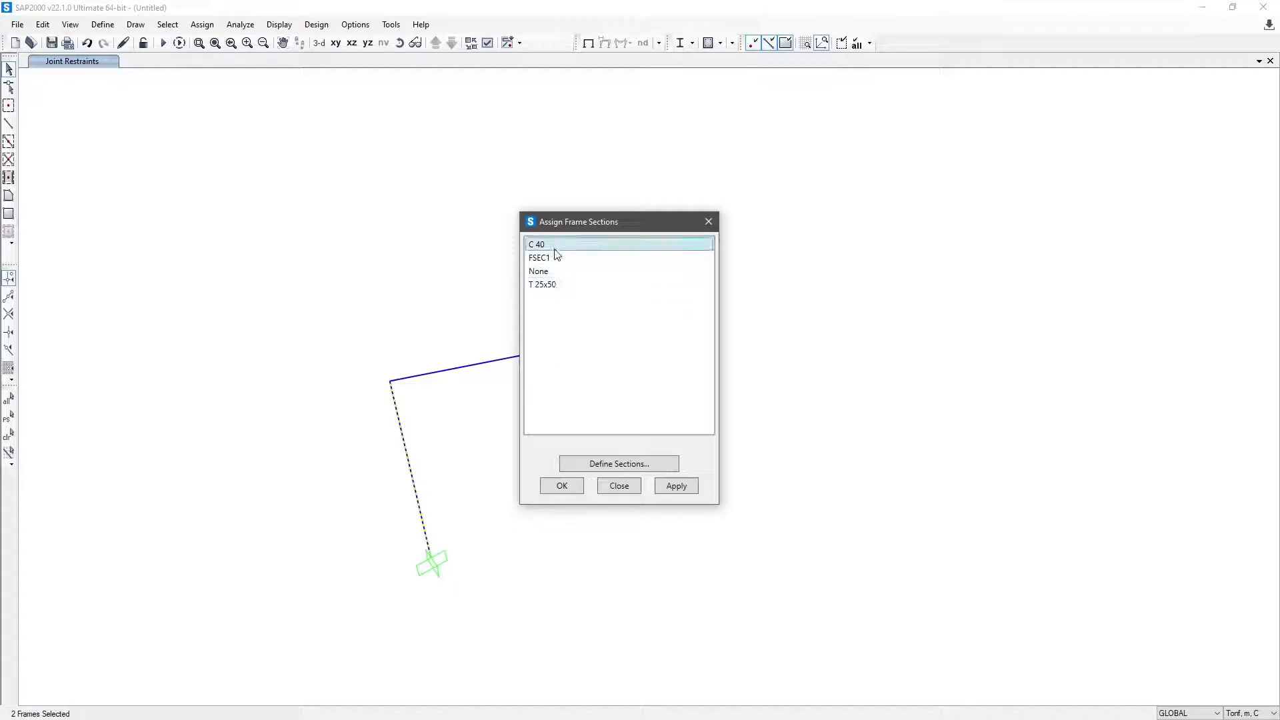
pyautogui.click(676, 485)
# - Assign the T 25x50 frame section to the beam
pyautogui.moveTo(642, 226); pyautogui.dragTo(1005, 192)
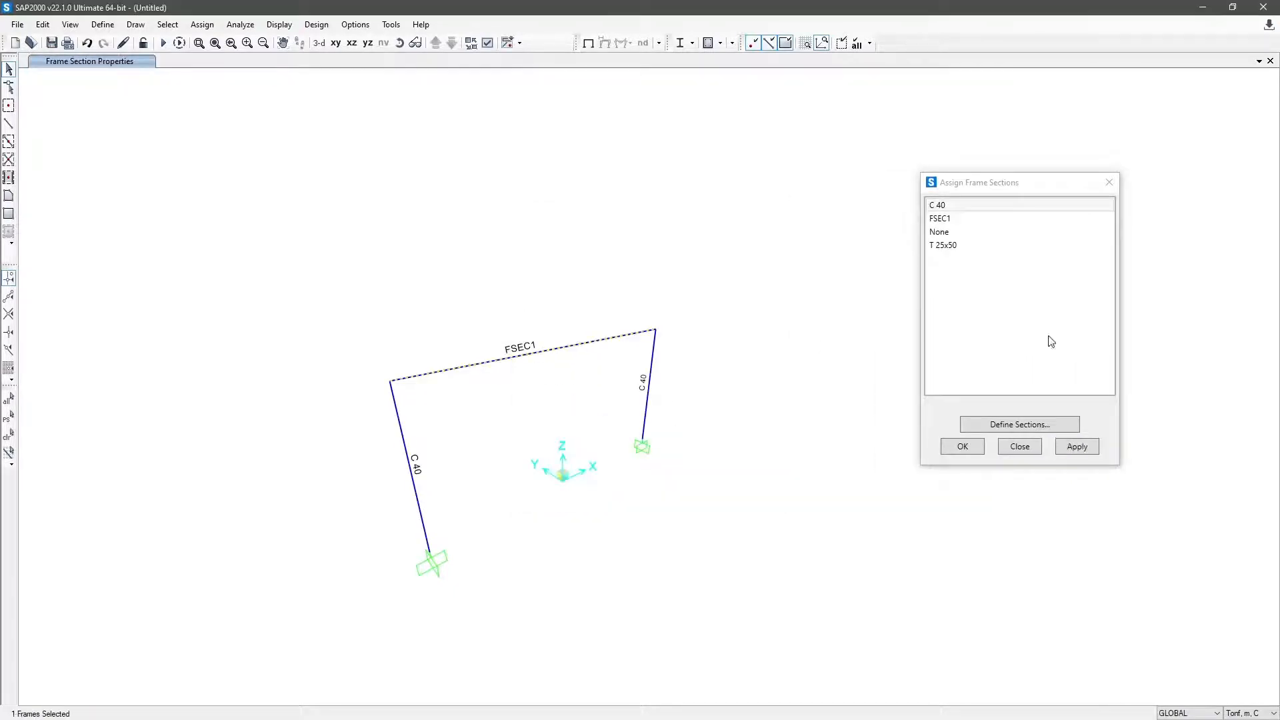
pyautogui.click(954, 245)
pyautogui.click(964, 447)
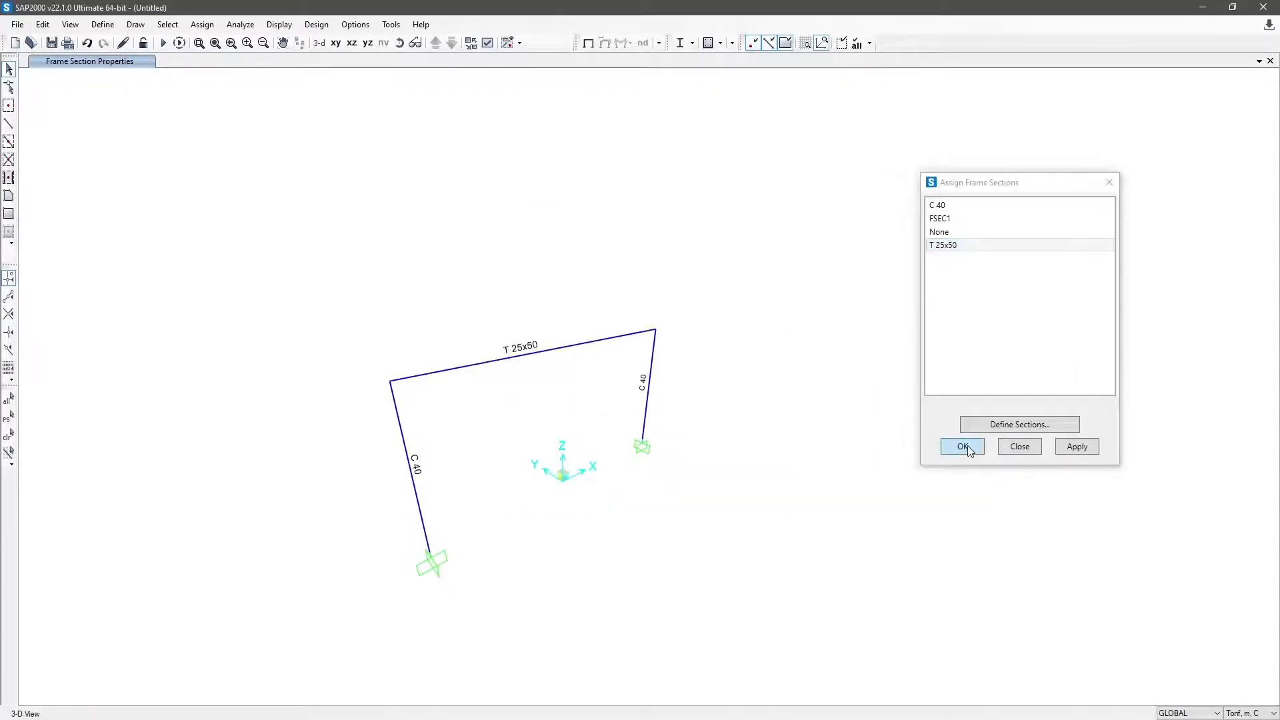
# - Switch the model display to the Extrude view type to show the members' solid sections
pyautogui.click(487, 42)
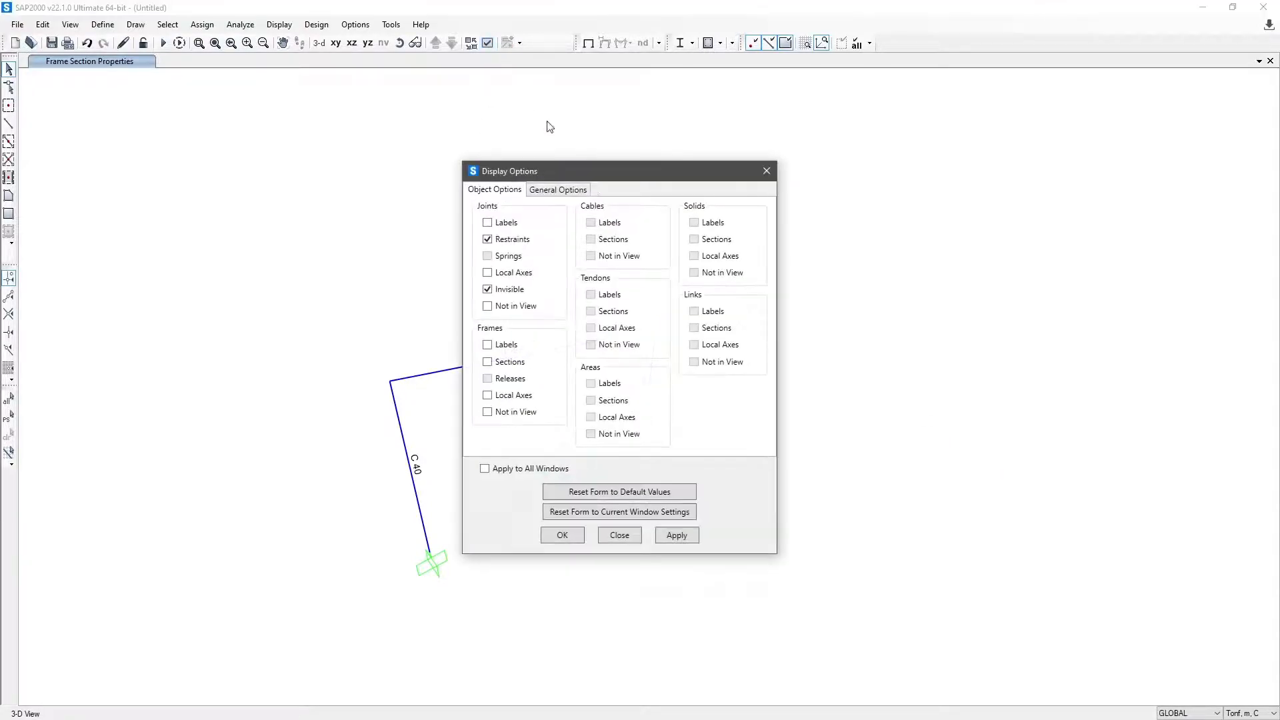
pyautogui.click(567, 190)
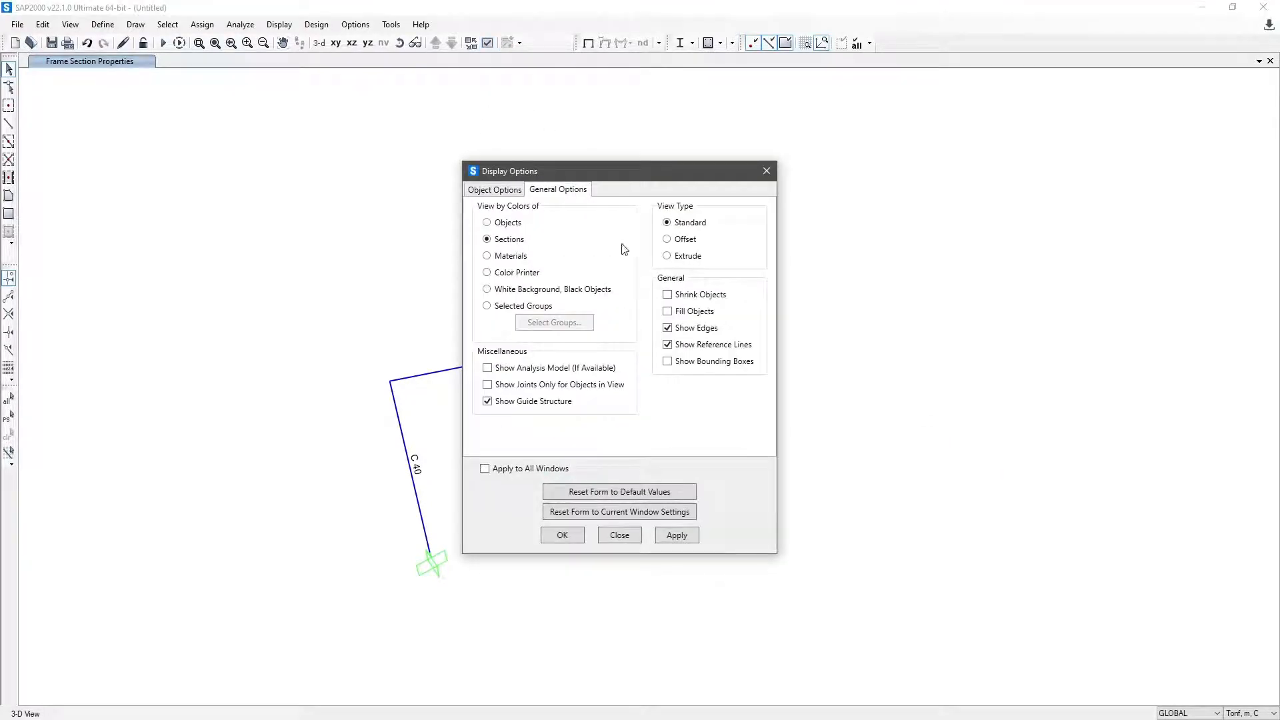
pyautogui.click(679, 258)
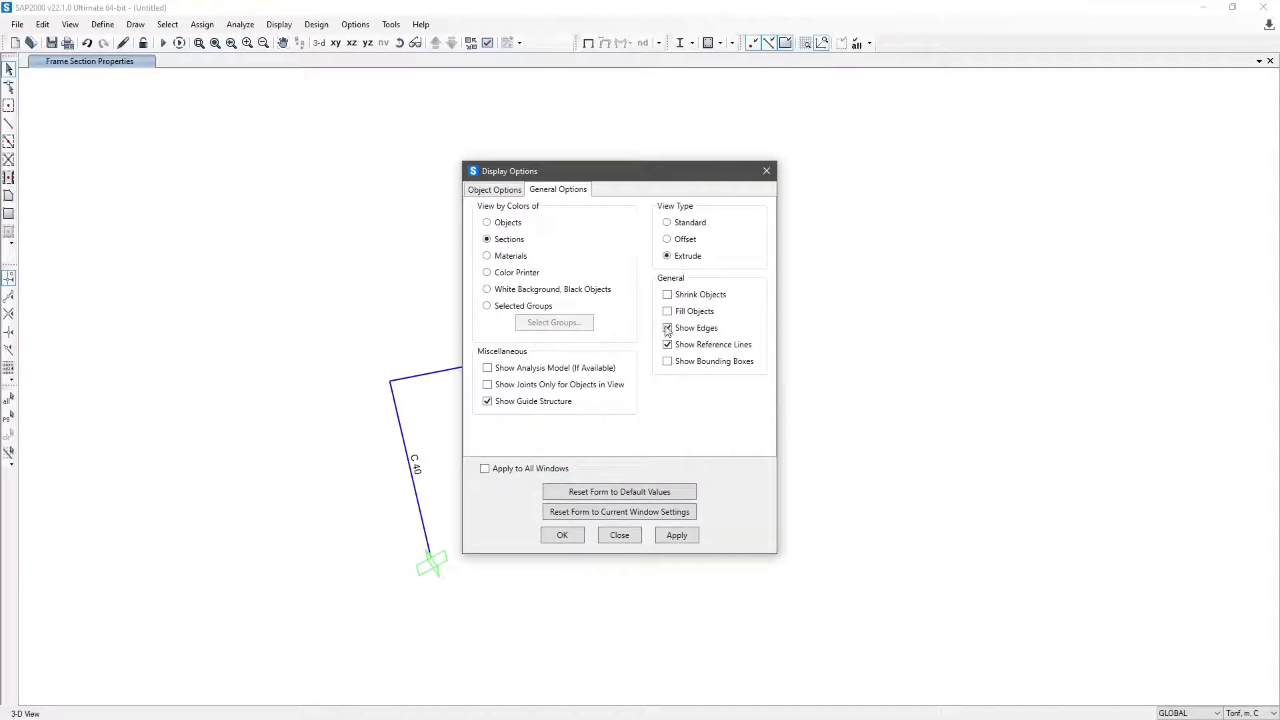
pyautogui.click(562, 535)
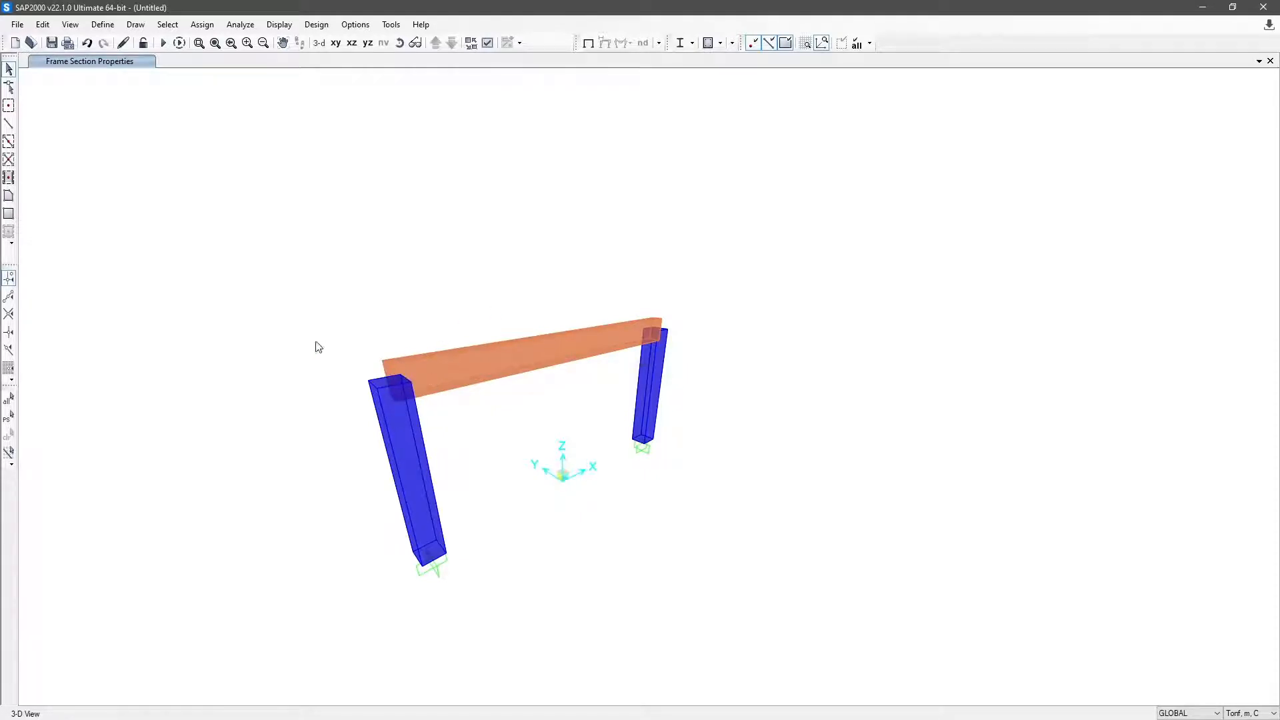
# - Set the beam's frame insertion point to cardinal point 10 (Centroid) and apply it
pyautogui.moveTo(564, 396); pyautogui.dragTo(471, 236)
pyautogui.click(202, 25)
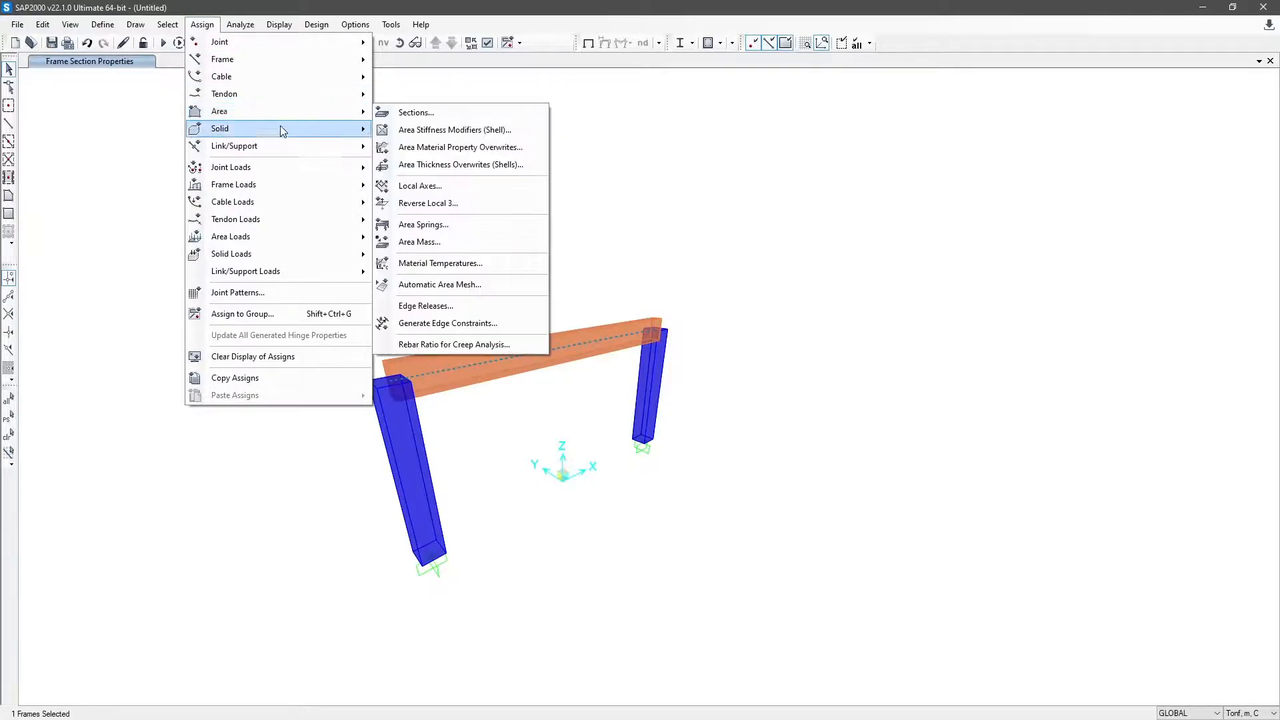
pyautogui.moveTo(262, 129)
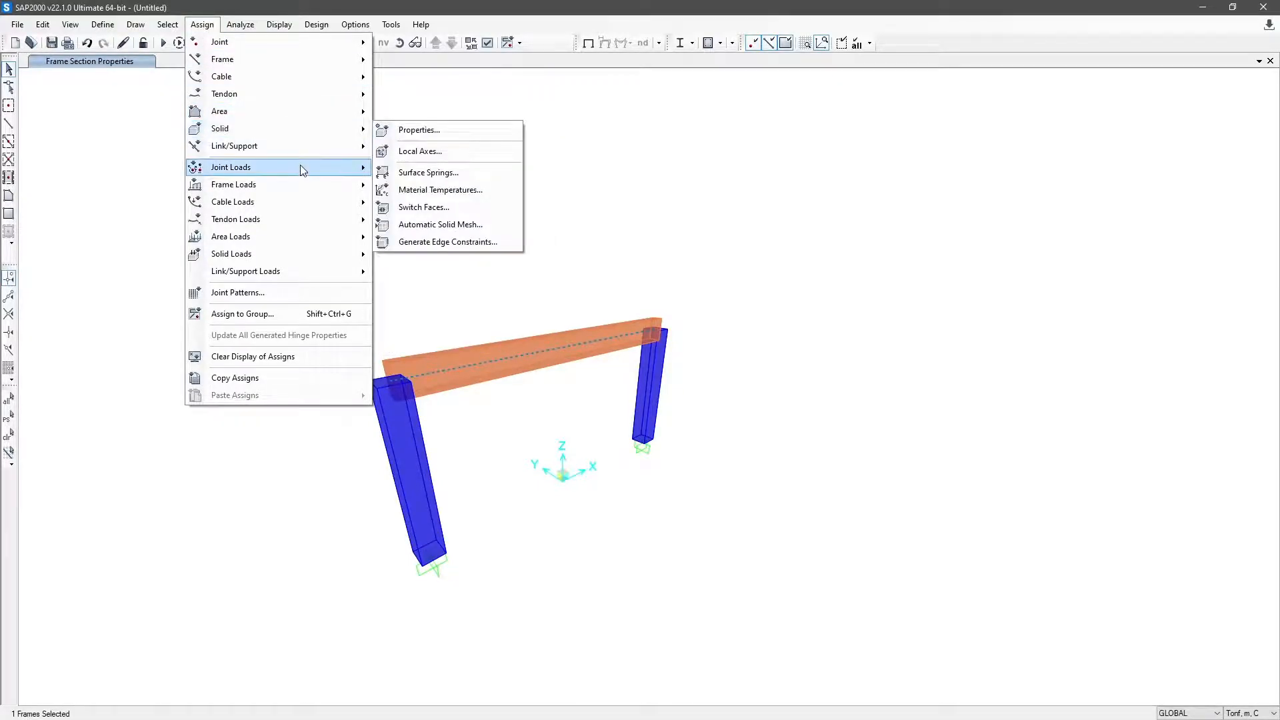
pyautogui.moveTo(303, 177)
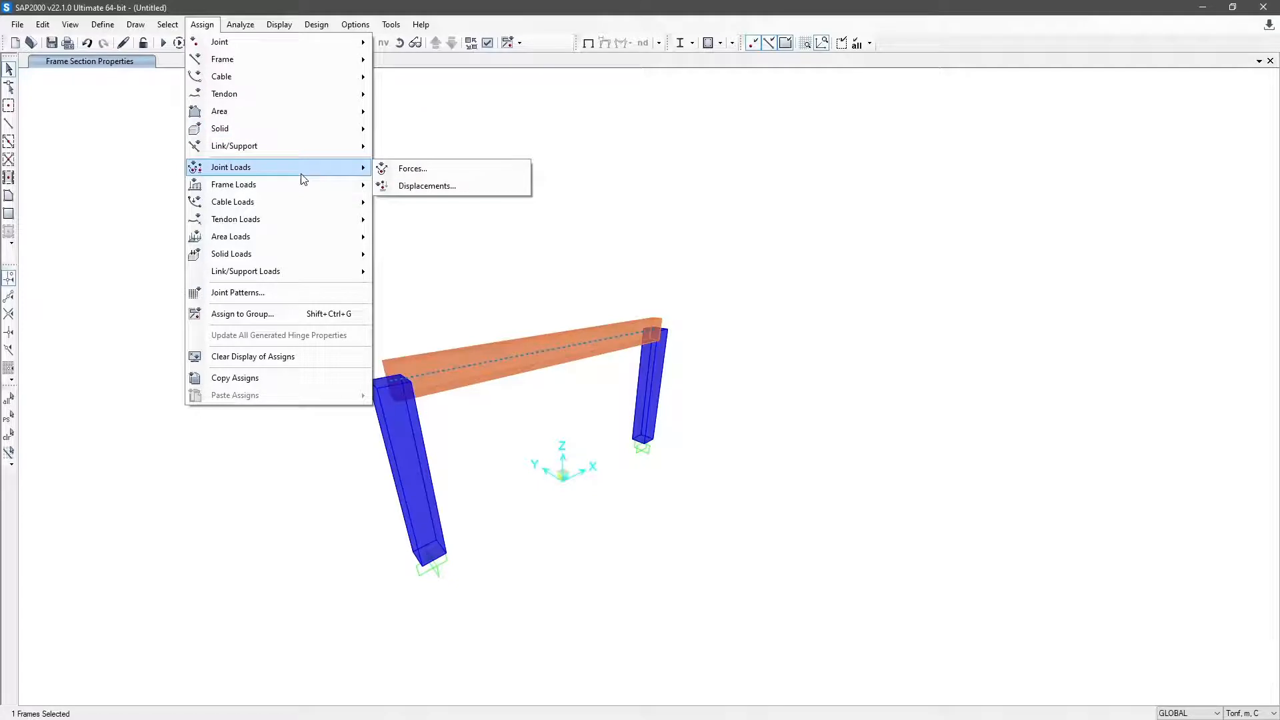
pyautogui.moveTo(324, 61)
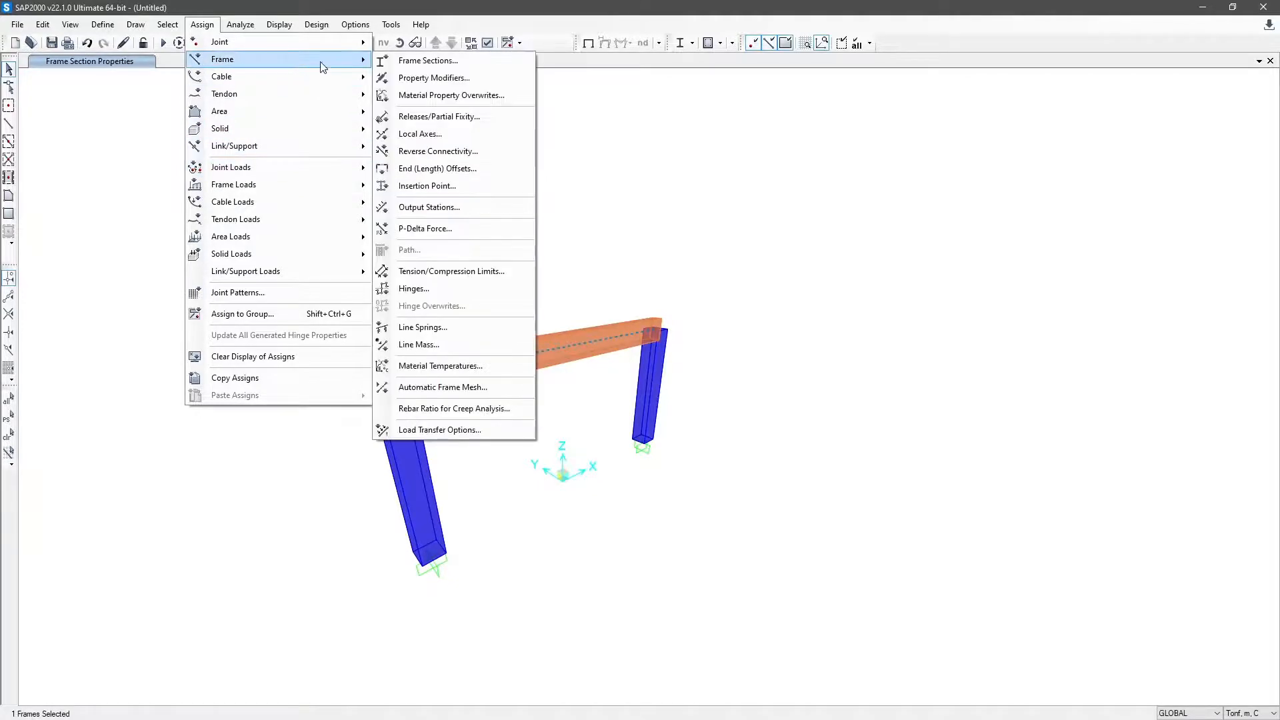
pyautogui.click(447, 188)
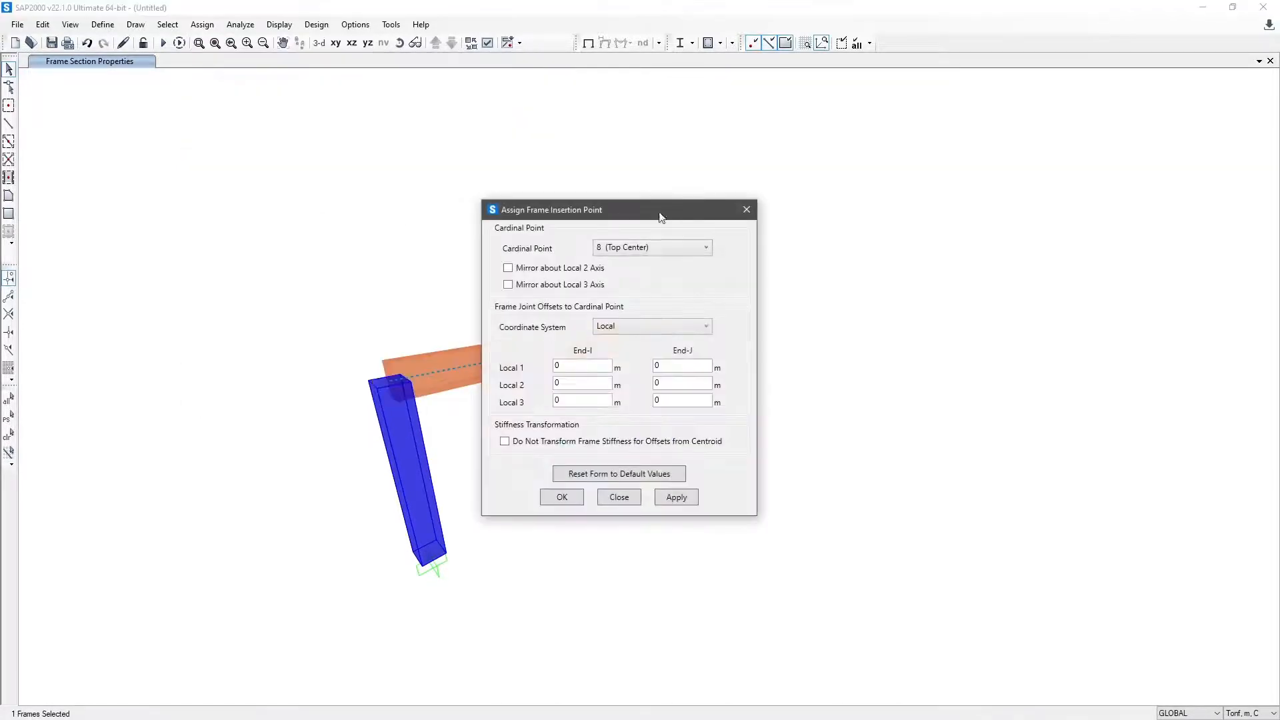
pyautogui.moveTo(661, 218); pyautogui.dragTo(896, 141)
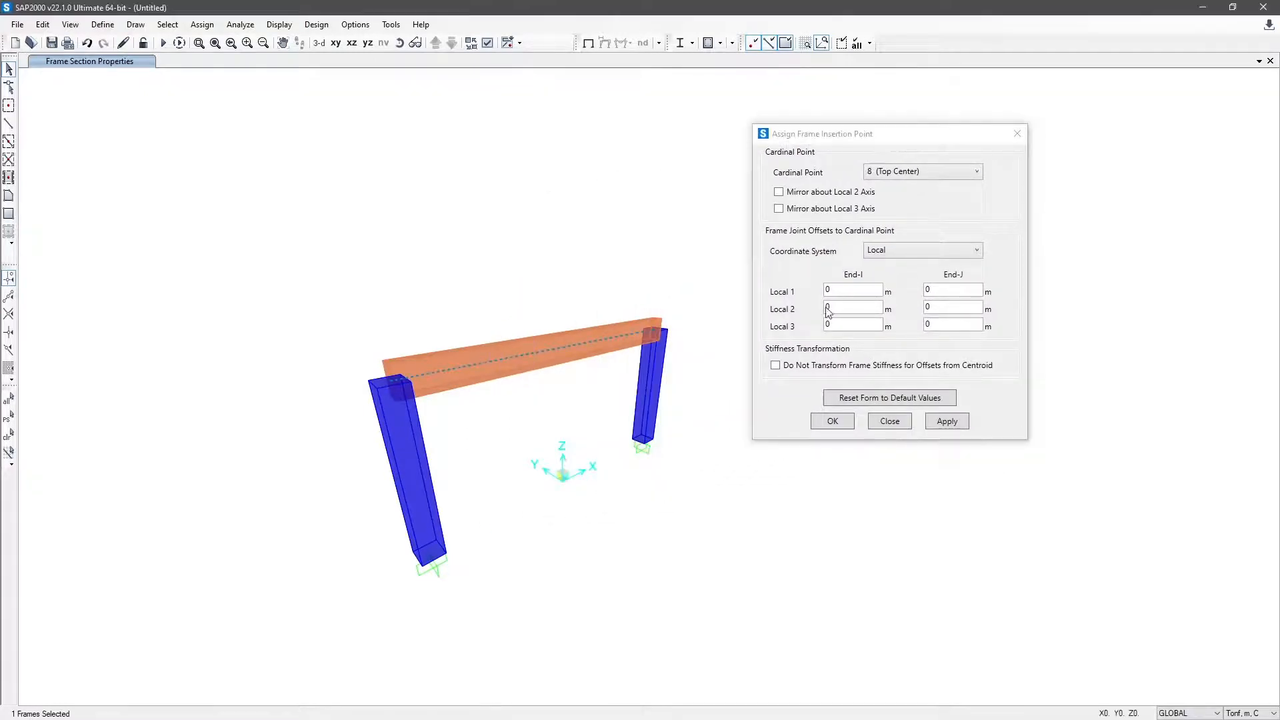
pyautogui.click(931, 172)
pyautogui.click(906, 283)
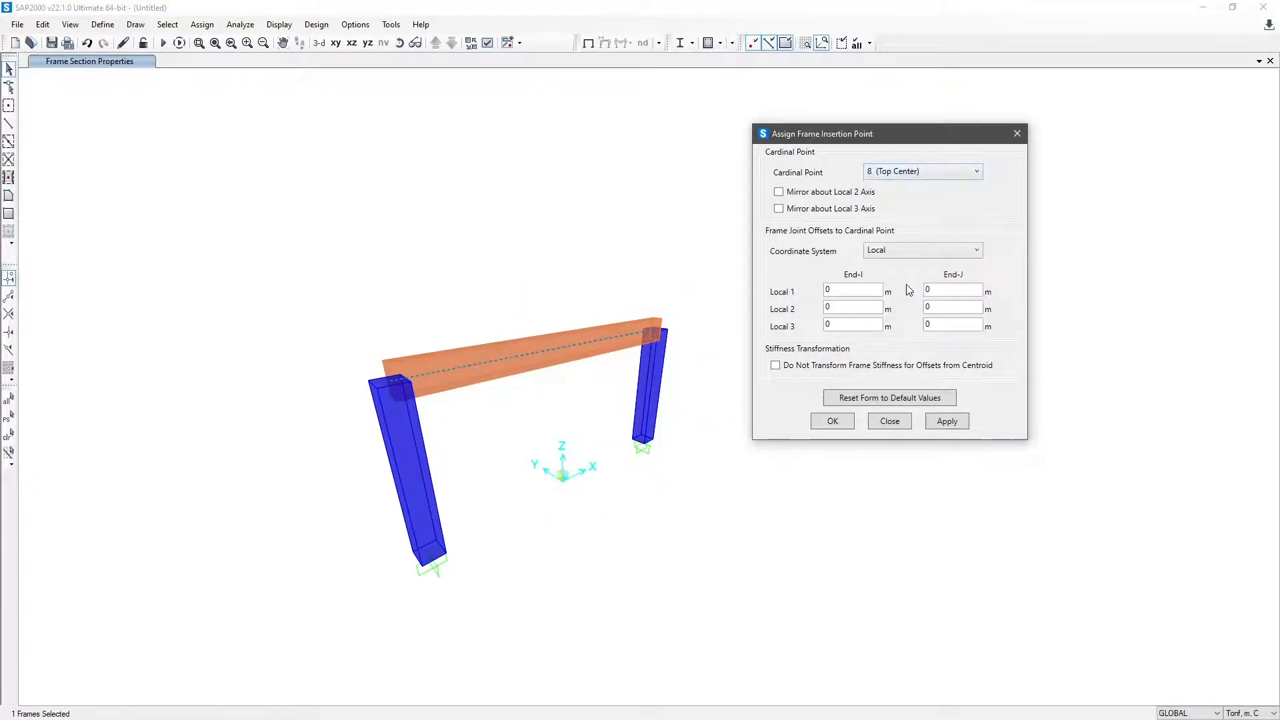
pyautogui.click(947, 421)
pyautogui.click(896, 174)
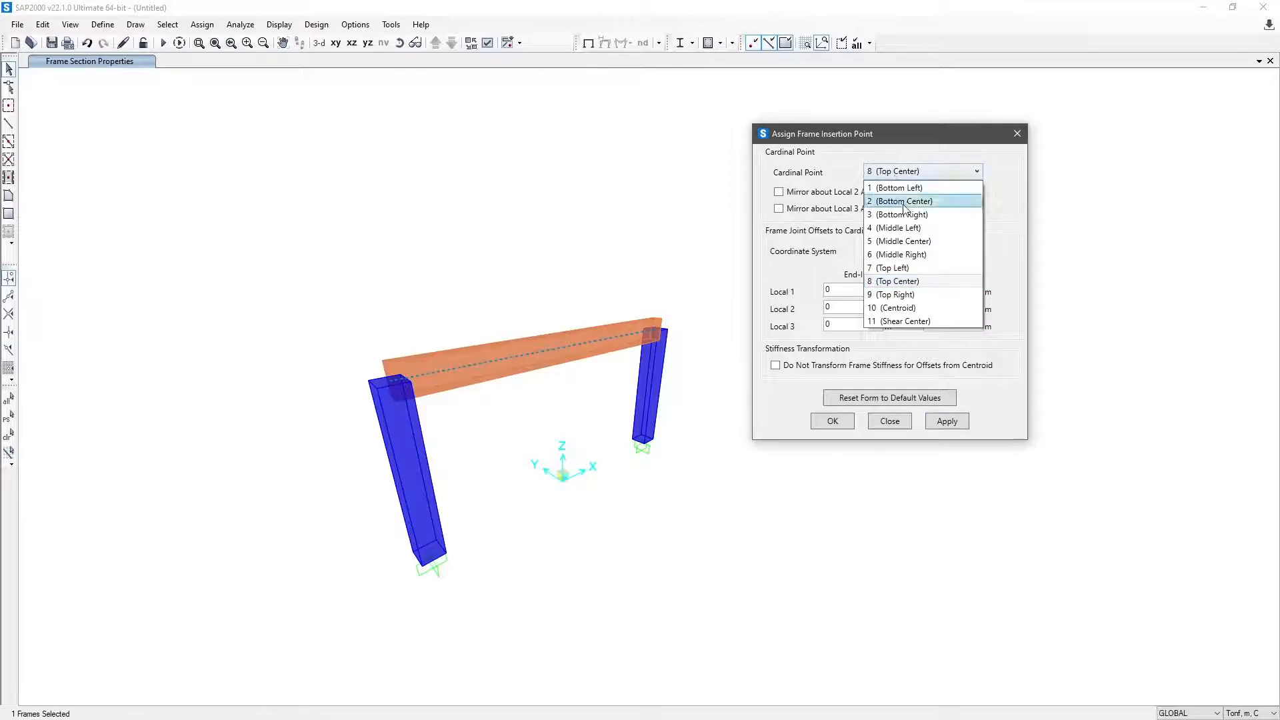
pyautogui.click(929, 307)
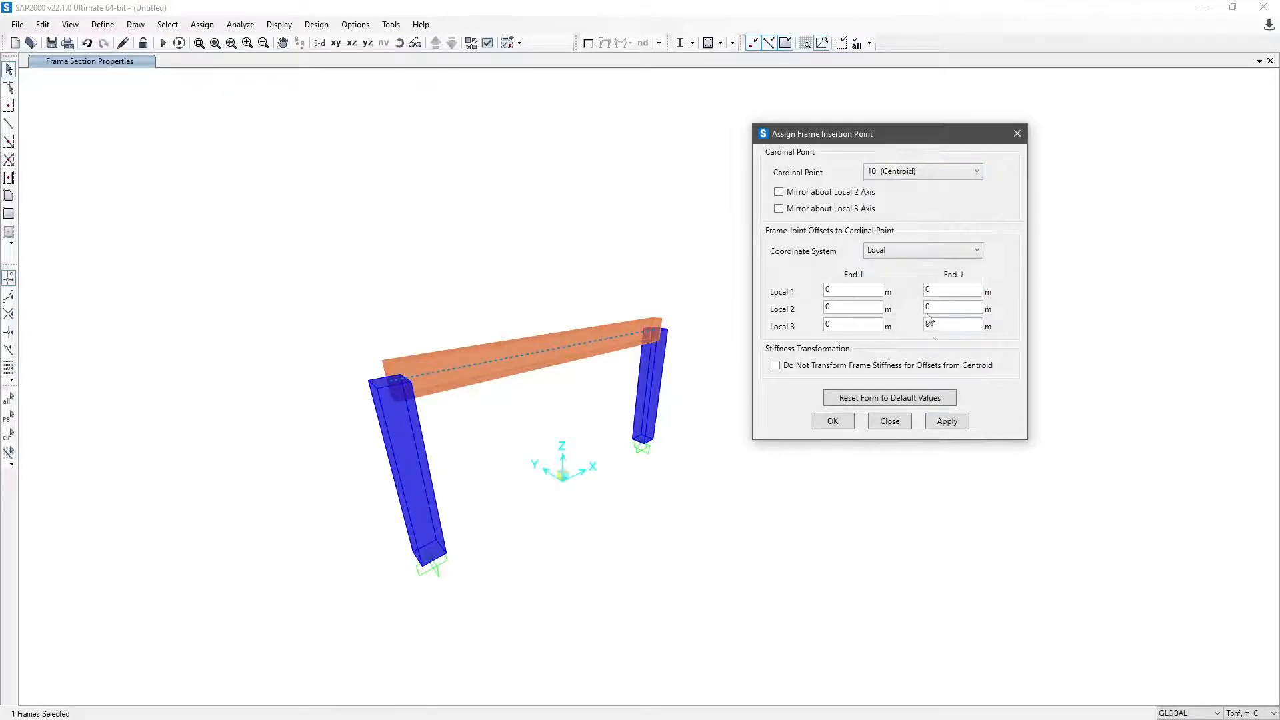
pyautogui.click(947, 421)
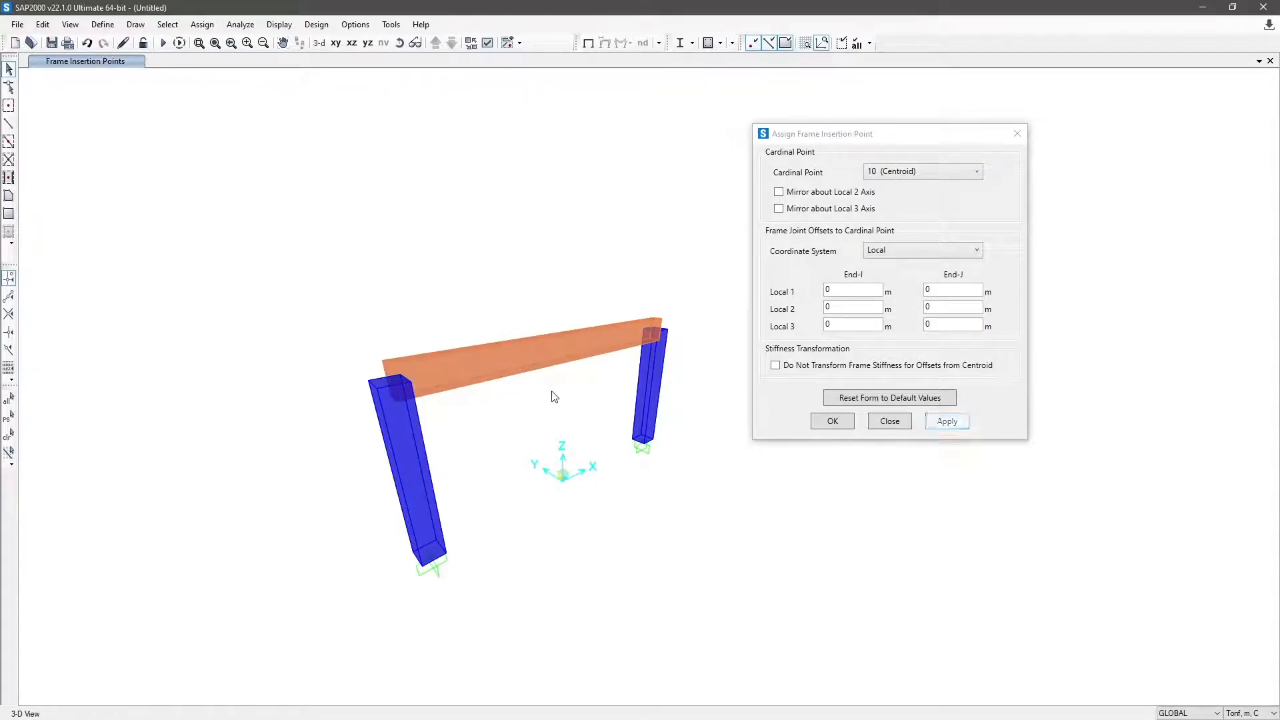
# - Change the beam's frame insertion point to cardinal point 8 (Top Center)
pyautogui.moveTo(552, 392); pyautogui.dragTo(523, 296)
pyautogui.click(923, 172)
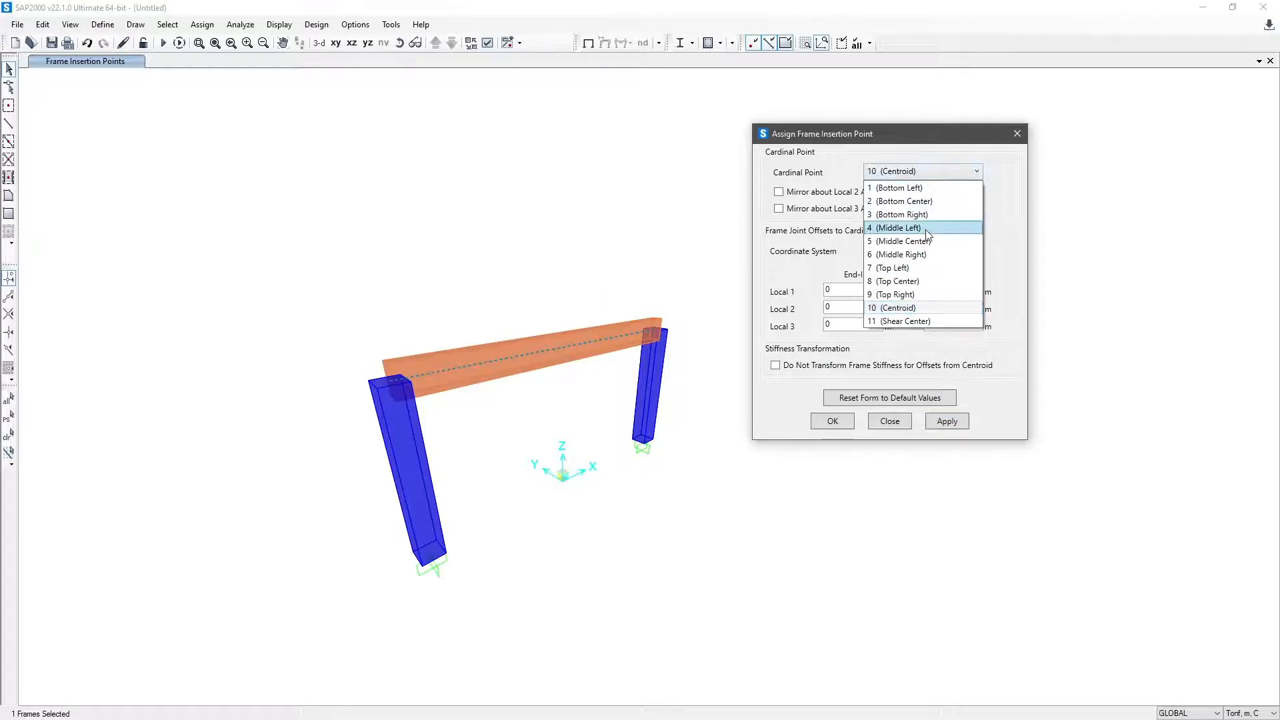
pyautogui.click(931, 280)
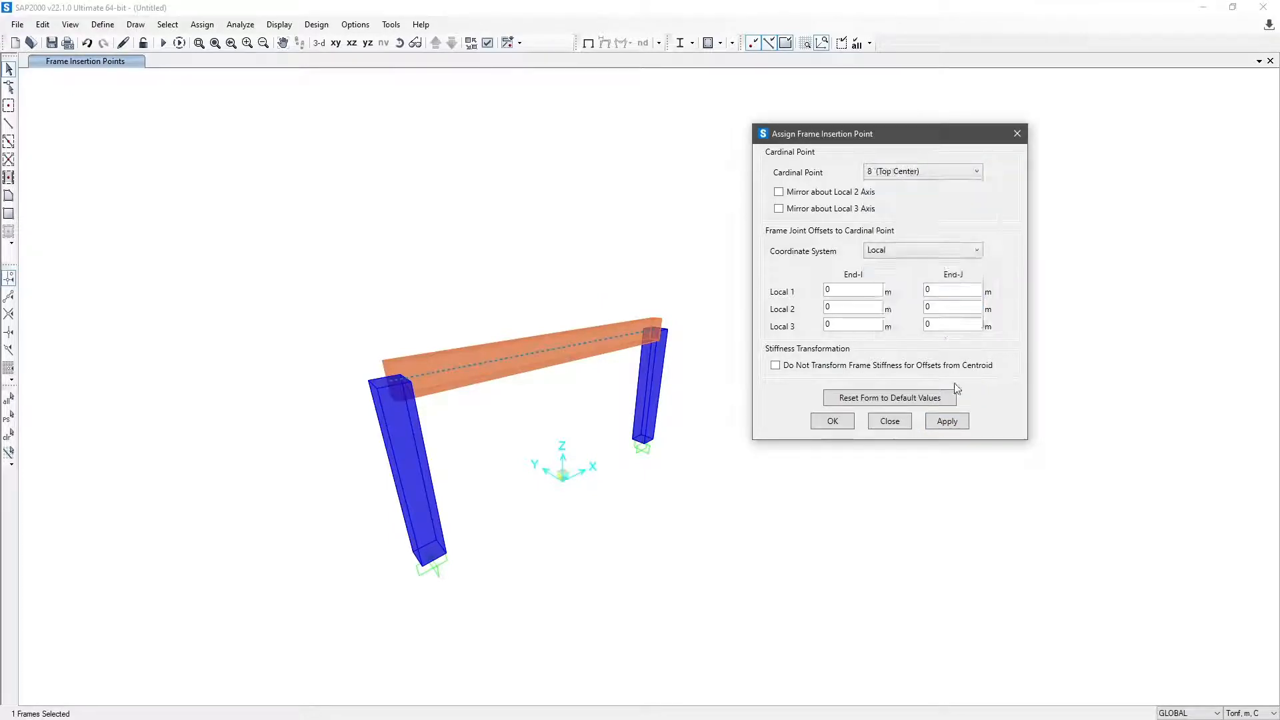
pyautogui.click(950, 420)
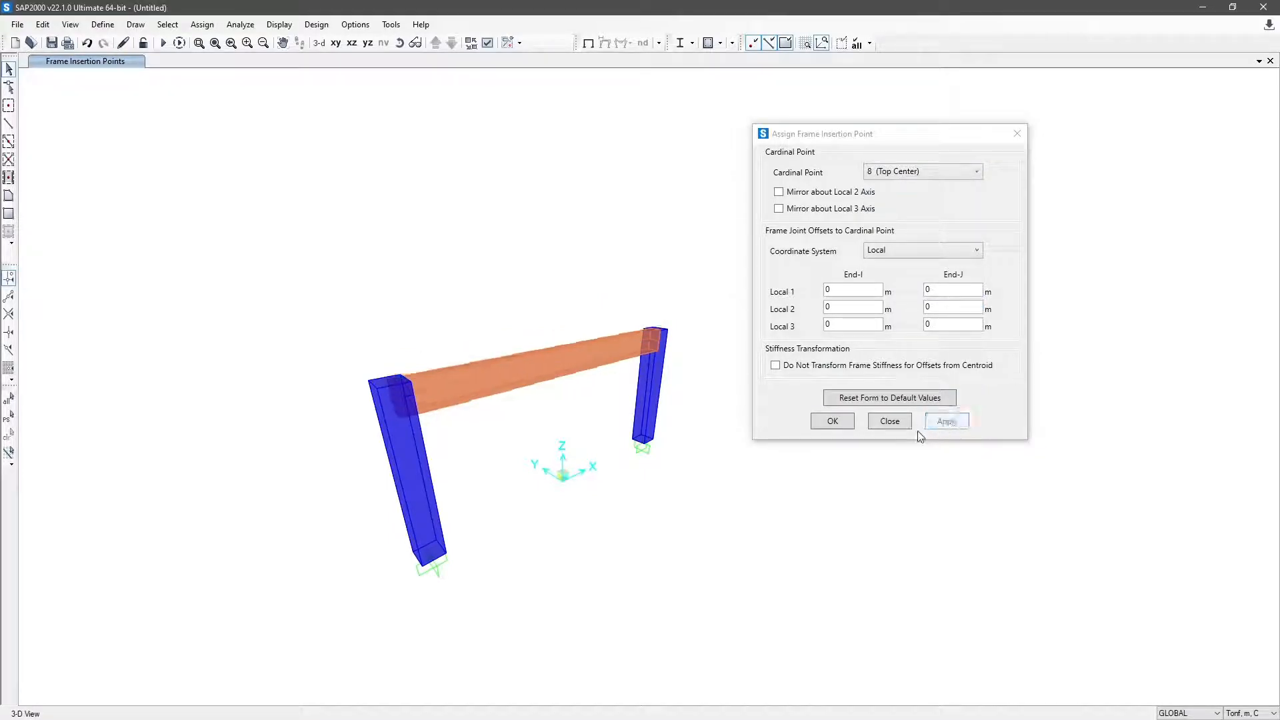
pyautogui.click(823, 366)
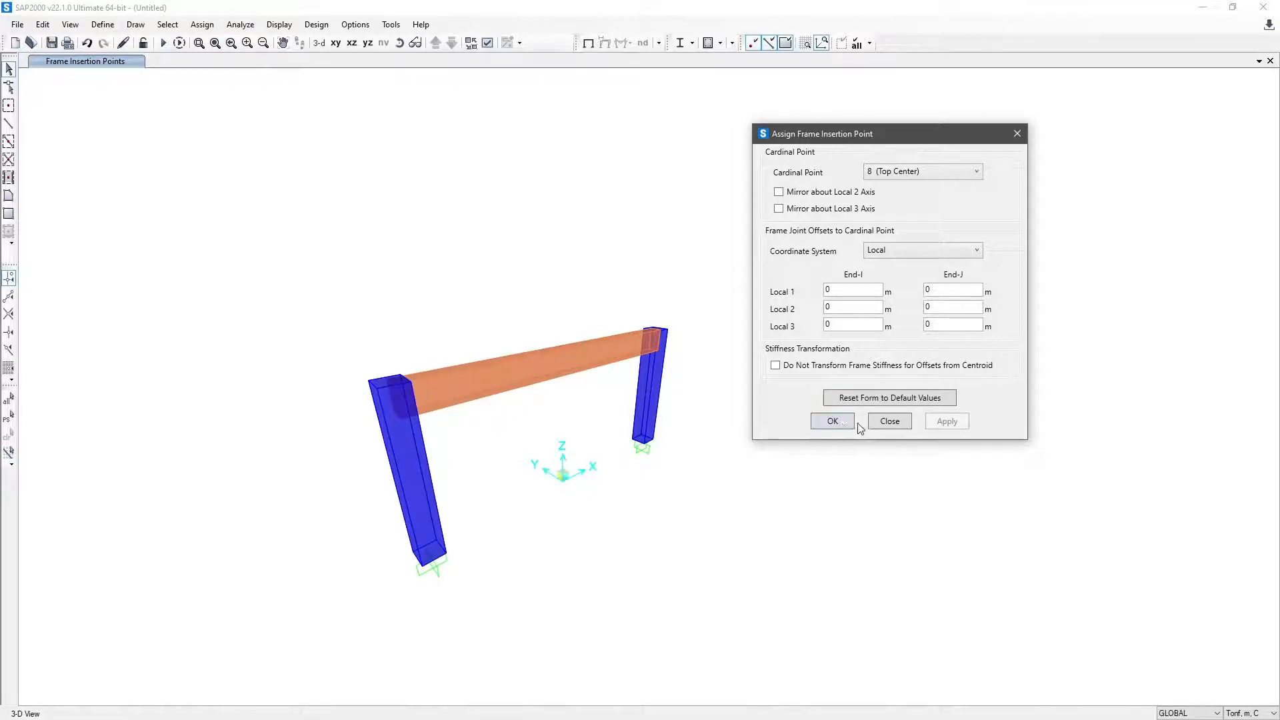
pyautogui.click(837, 424)
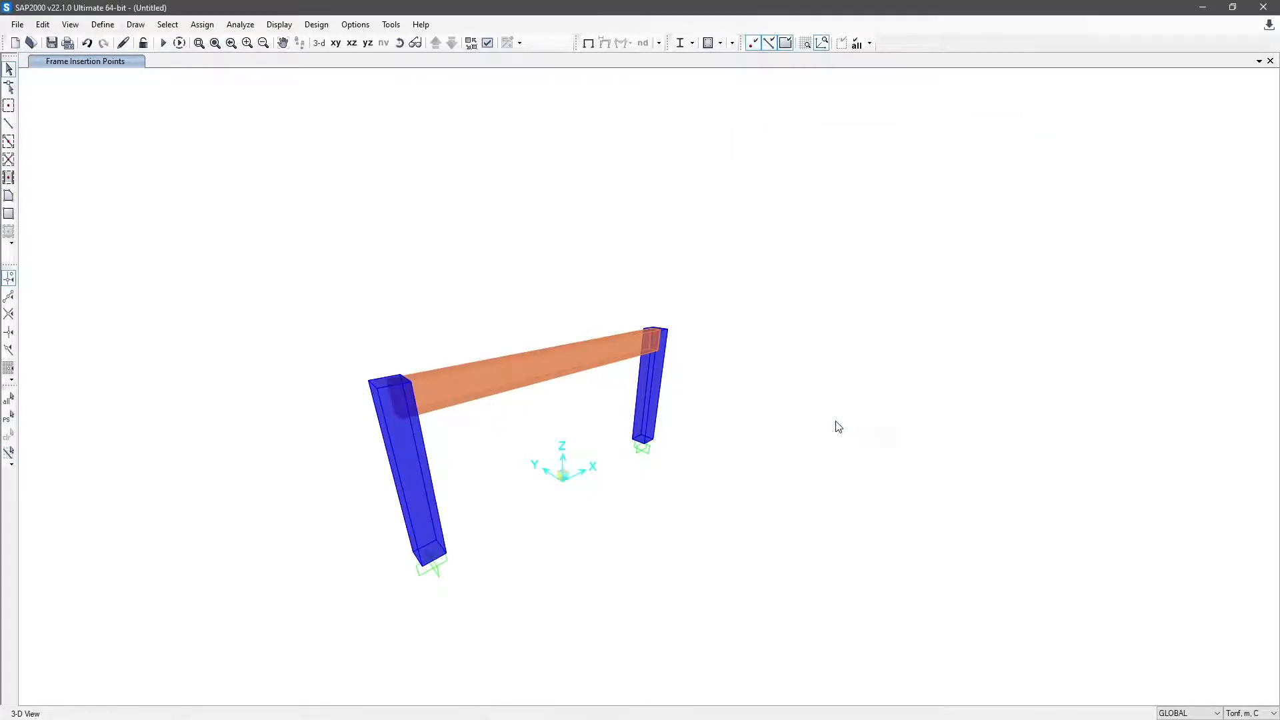
# - Switch the model display from extruded sections back to the Standard view type
pyautogui.click(320, 44)
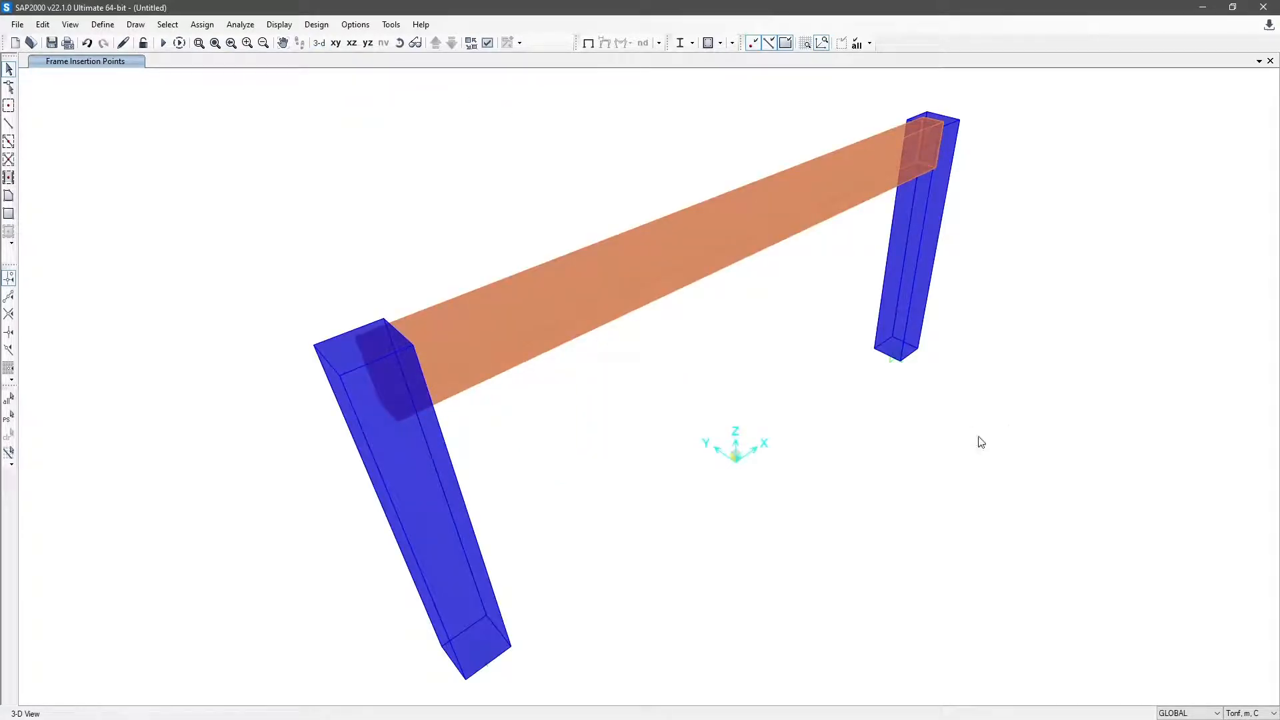
pyautogui.keyDown('shift'); pyautogui.moveTo(1007, 599); pyautogui.dragTo(915, 532, button='middle'); pyautogui.keyUp('shift')
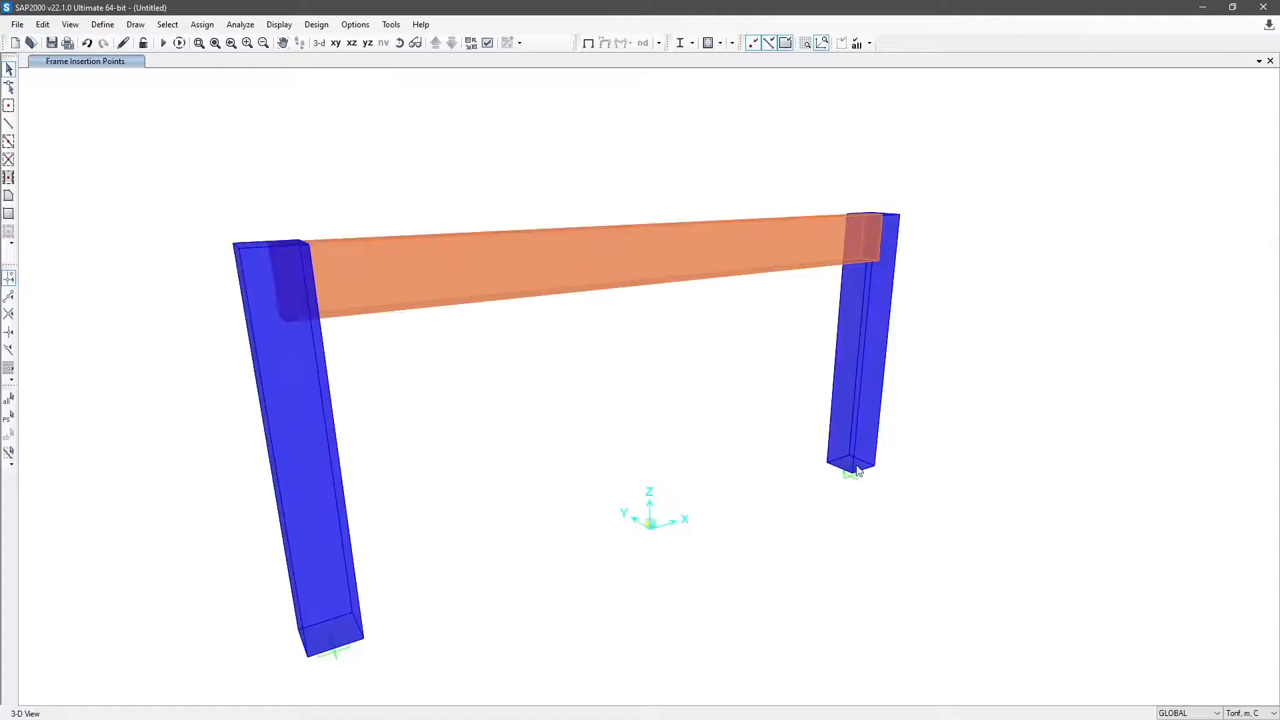
pyautogui.scroll(-2, 601, 264)
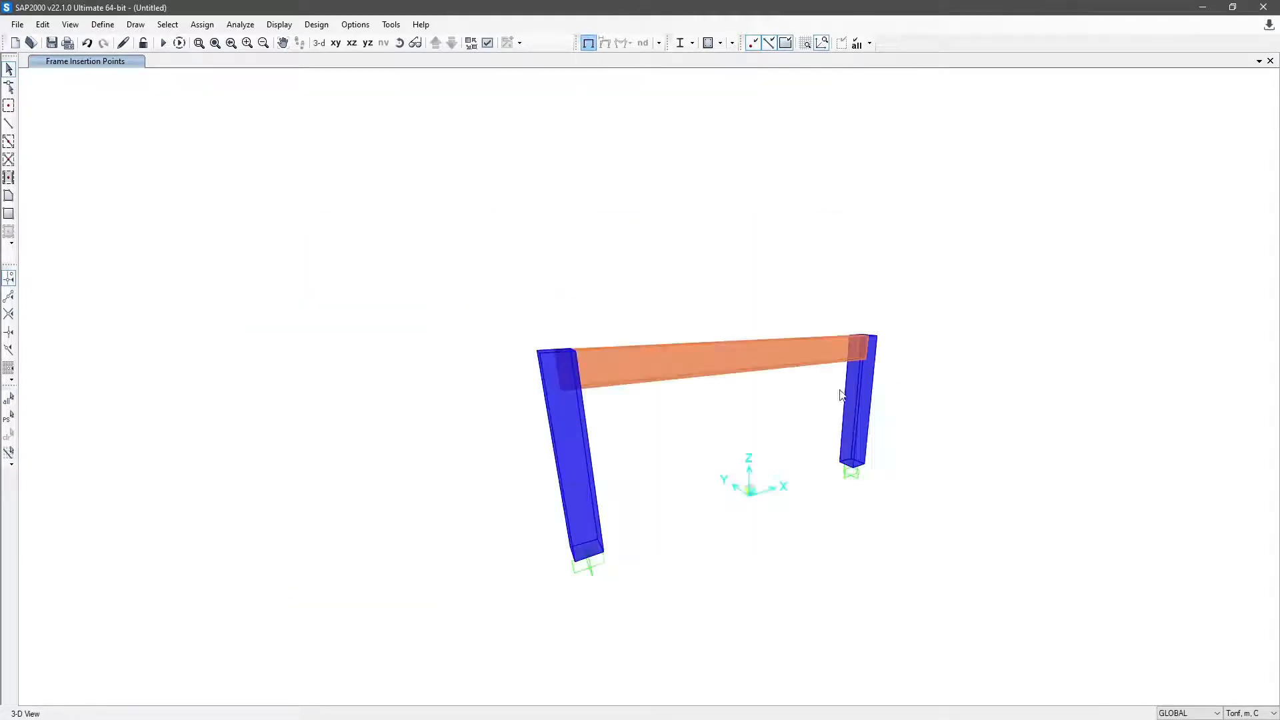
pyautogui.moveTo(1027, 570); pyautogui.dragTo(769, 497, button='middle')
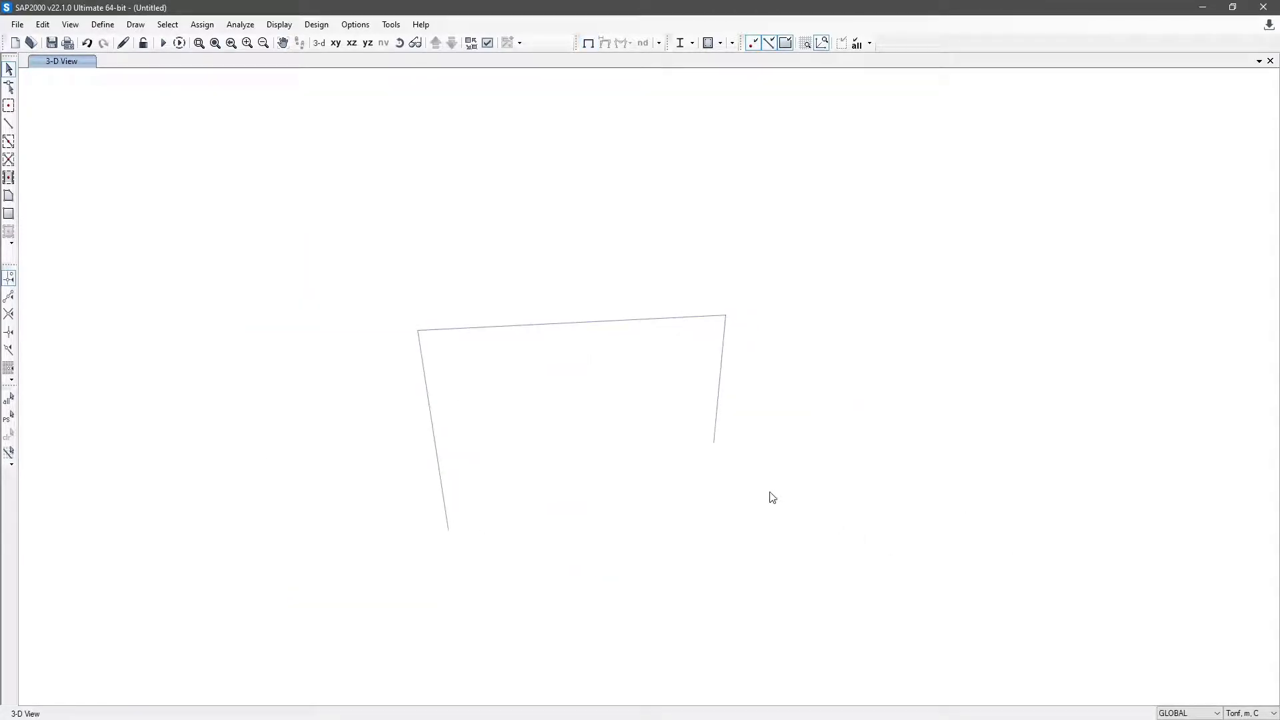
pyautogui.click(488, 43)
pyautogui.click(560, 191)
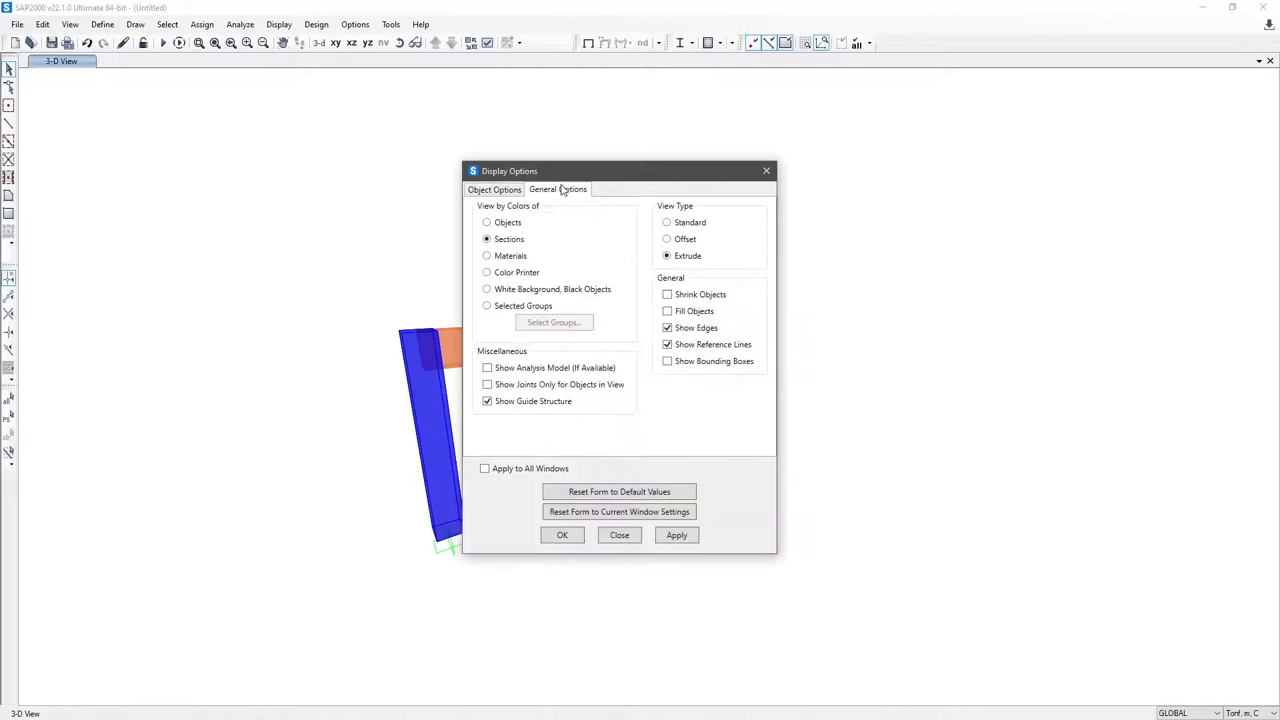
pyautogui.click(573, 538)
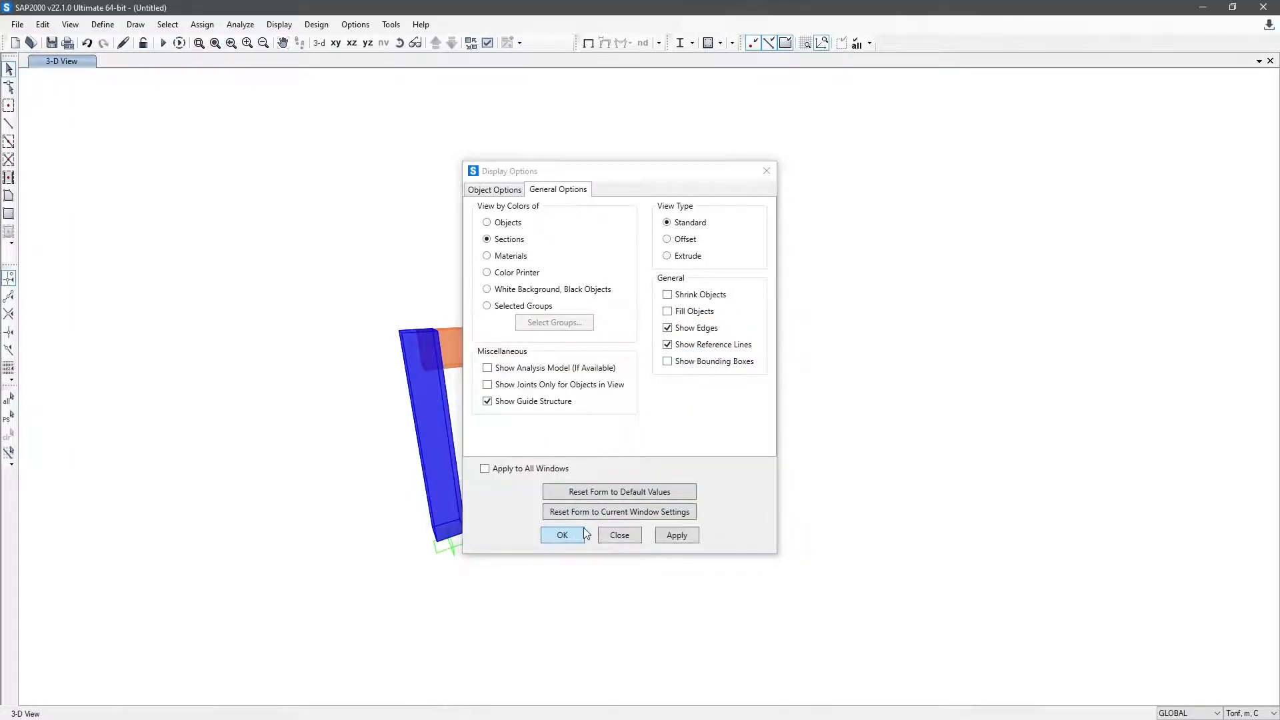
# - Replicate the entire portal frame once linearly with a dx increment of 8 m
pyautogui.moveTo(835, 595); pyautogui.dragTo(263, 177)
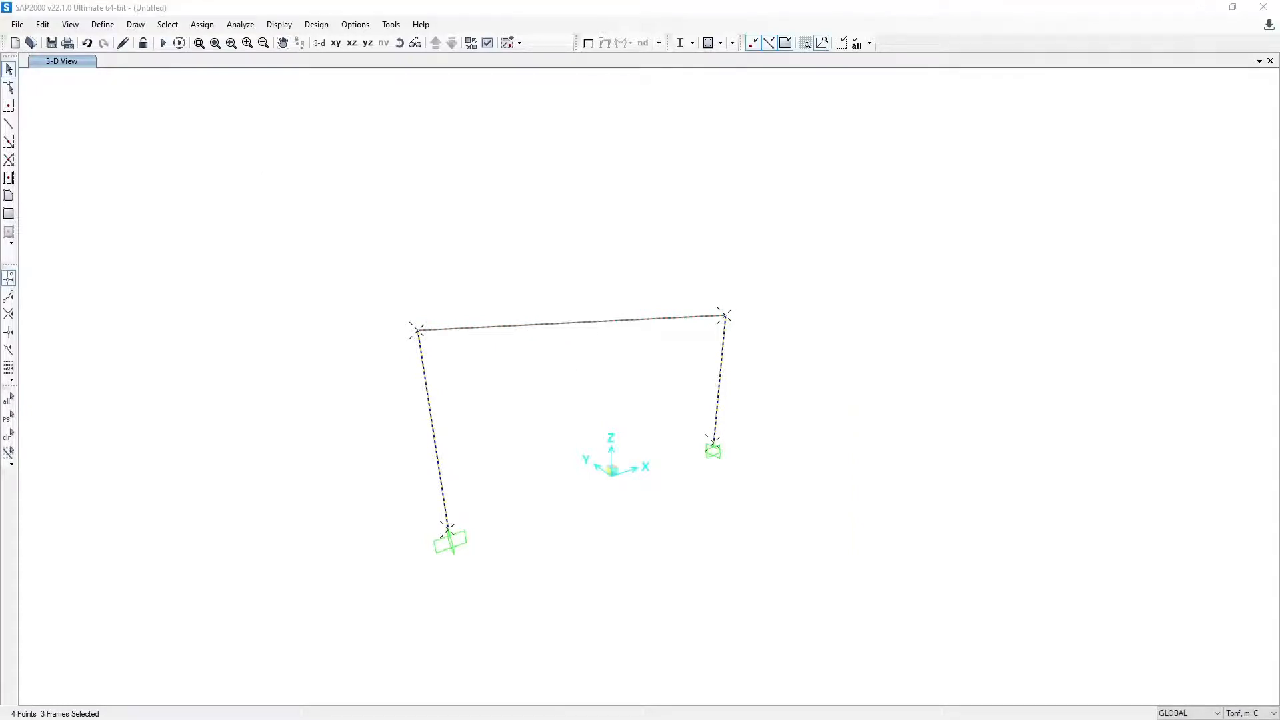
pyautogui.hotkey('ctrl', 'r')
pyautogui.moveTo(276, 187); pyautogui.dragTo(299, 191)
pyautogui.click(49, 23)
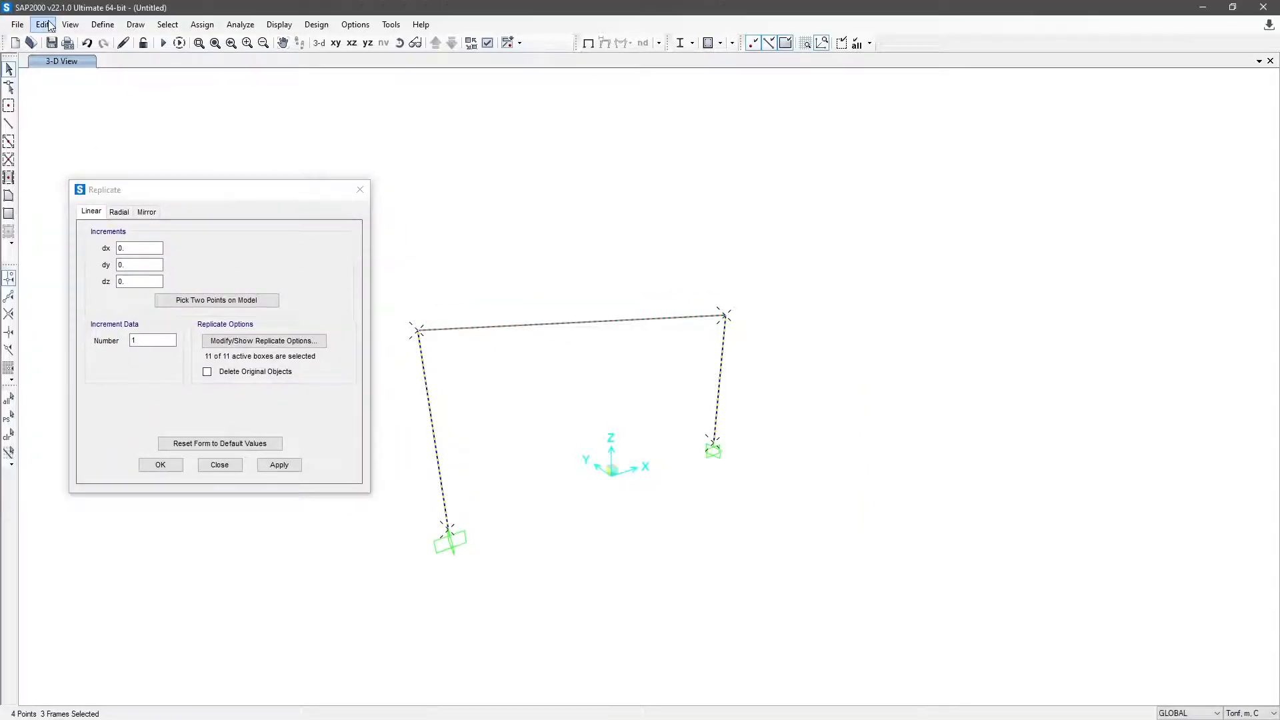
pyautogui.click(49, 24)
pyautogui.click(133, 189)
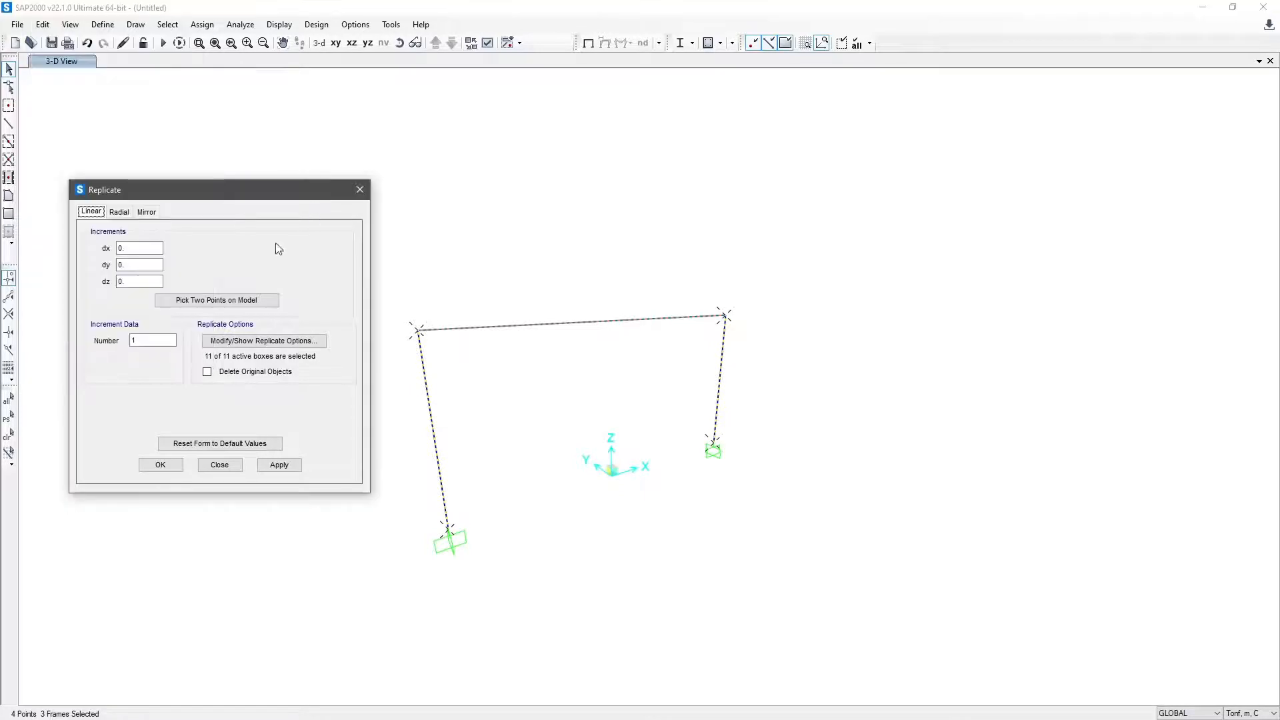
pyautogui.doubleClick(136, 253)
pyautogui.write('8')
pyautogui.click(161, 465)
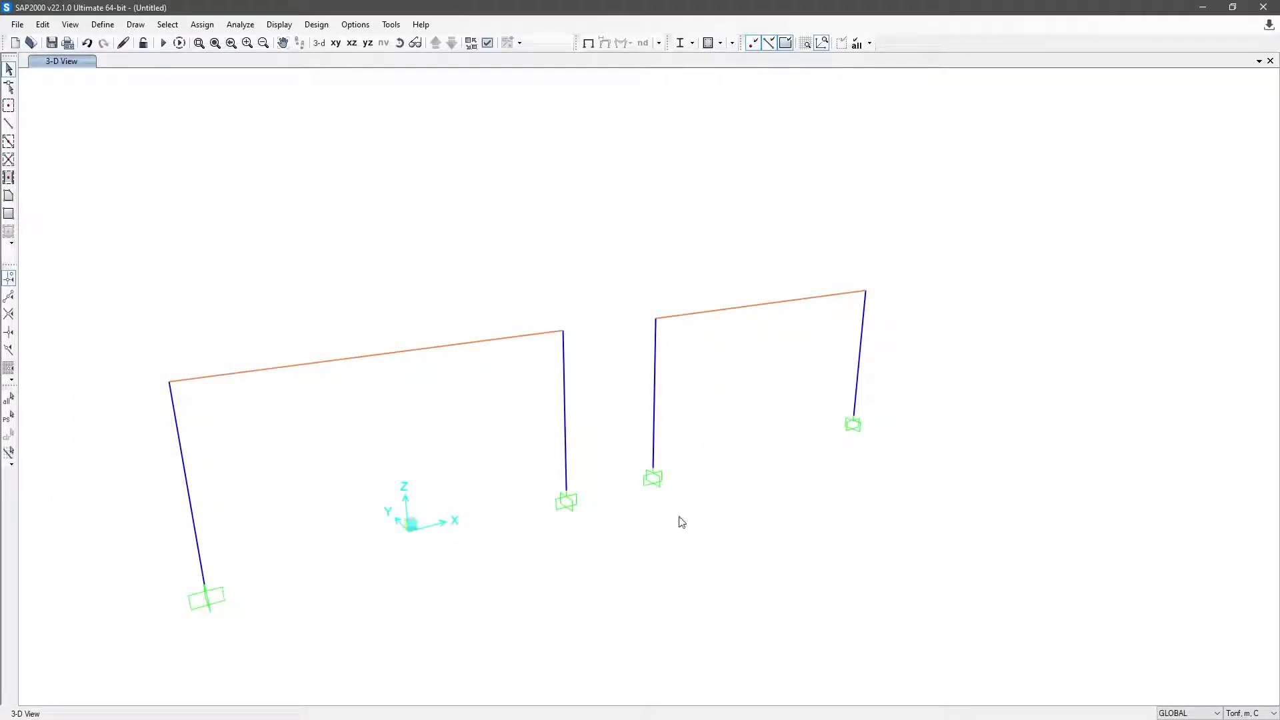
# - Review the defined load patterns, including the type and self-weight multiplier of DEAD
pyautogui.moveTo(672, 512); pyautogui.dragTo(752, 495, button='middle')
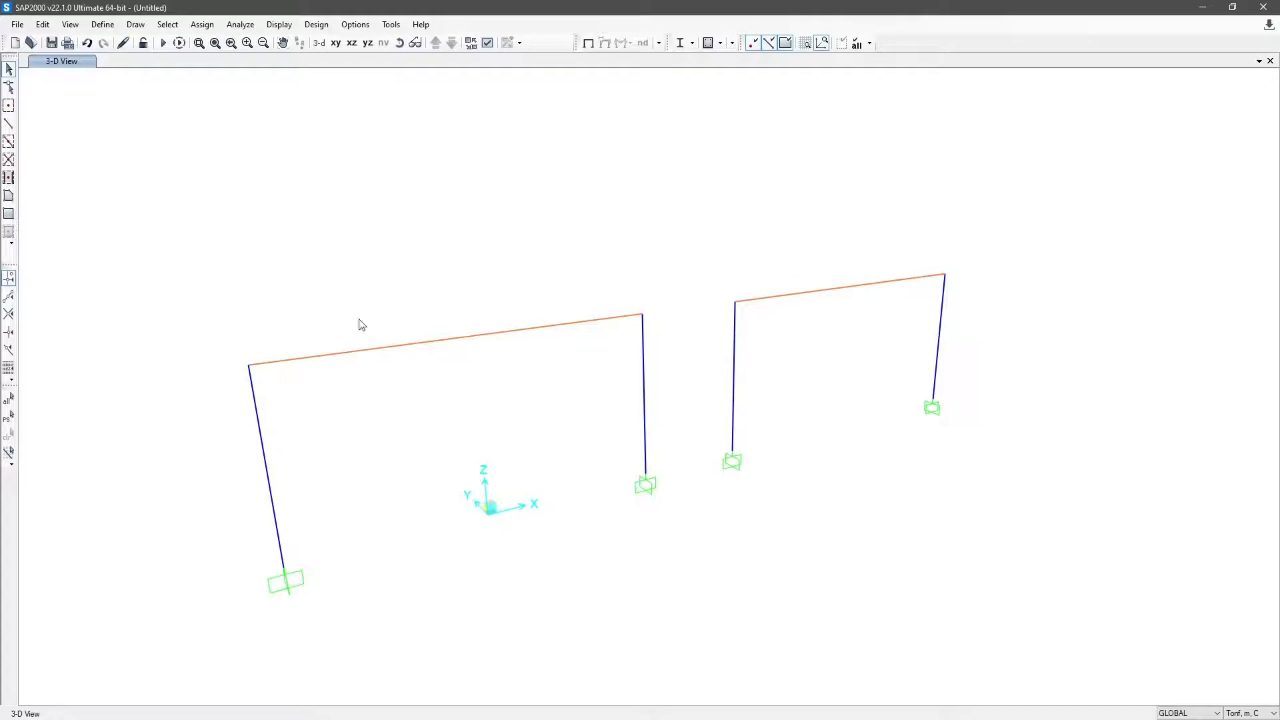
pyautogui.click(102, 24)
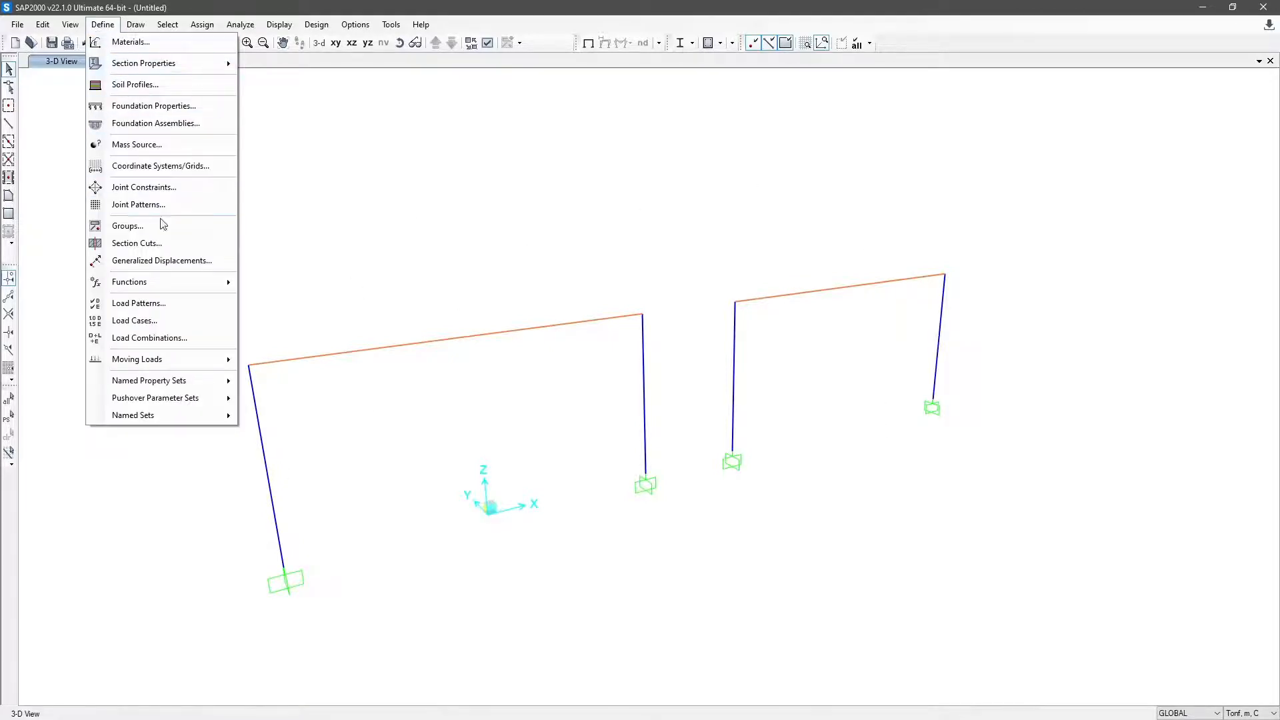
pyautogui.click(187, 305)
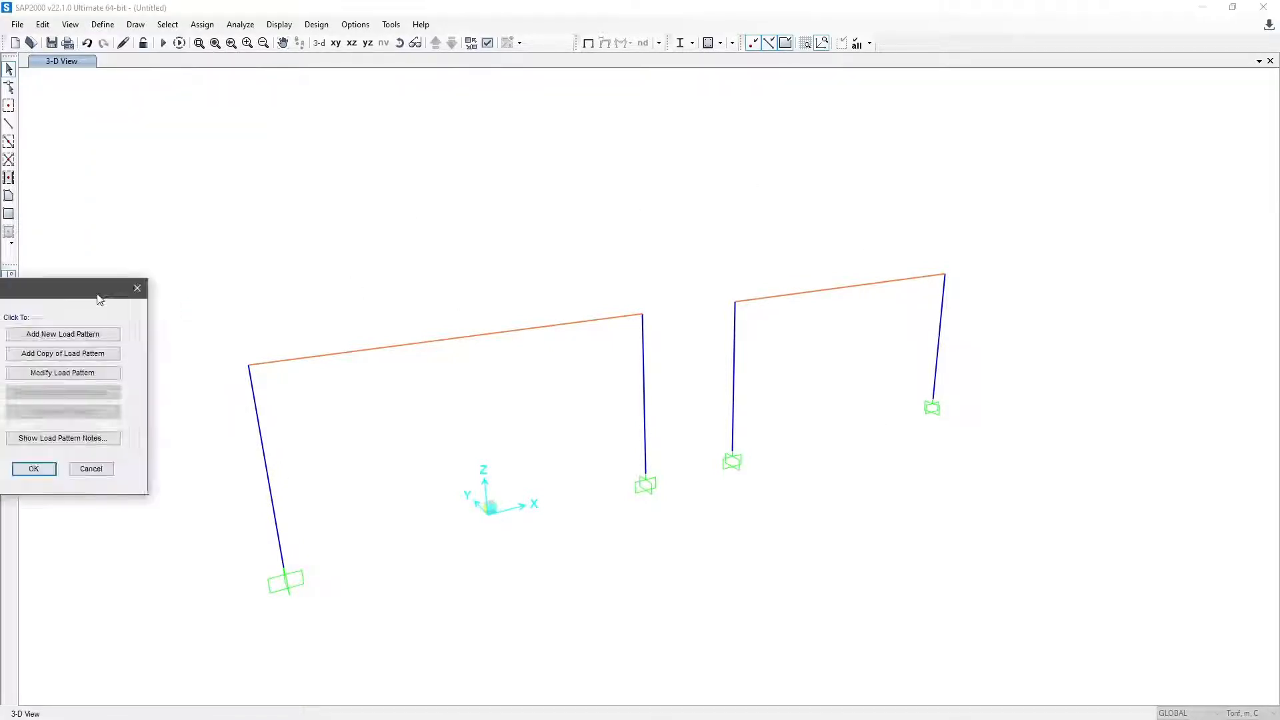
pyautogui.moveTo(541, 99); pyautogui.dragTo(423, 90)
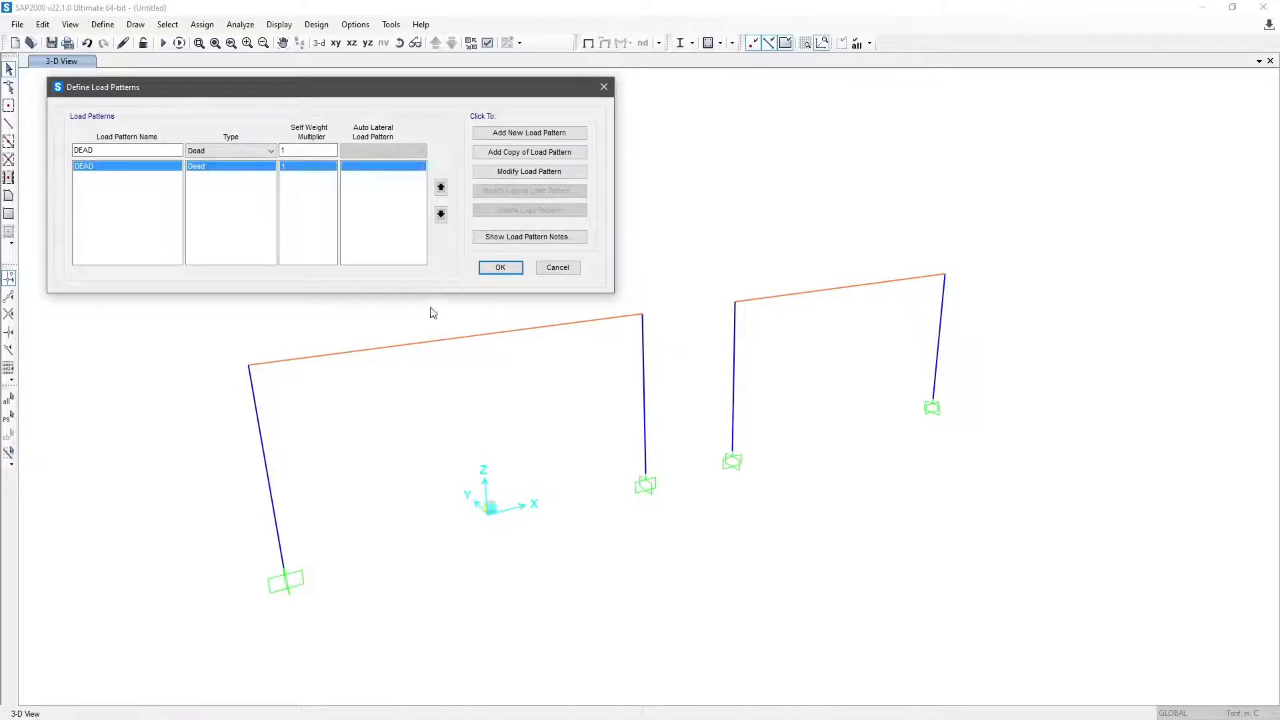
pyautogui.click(500, 267)
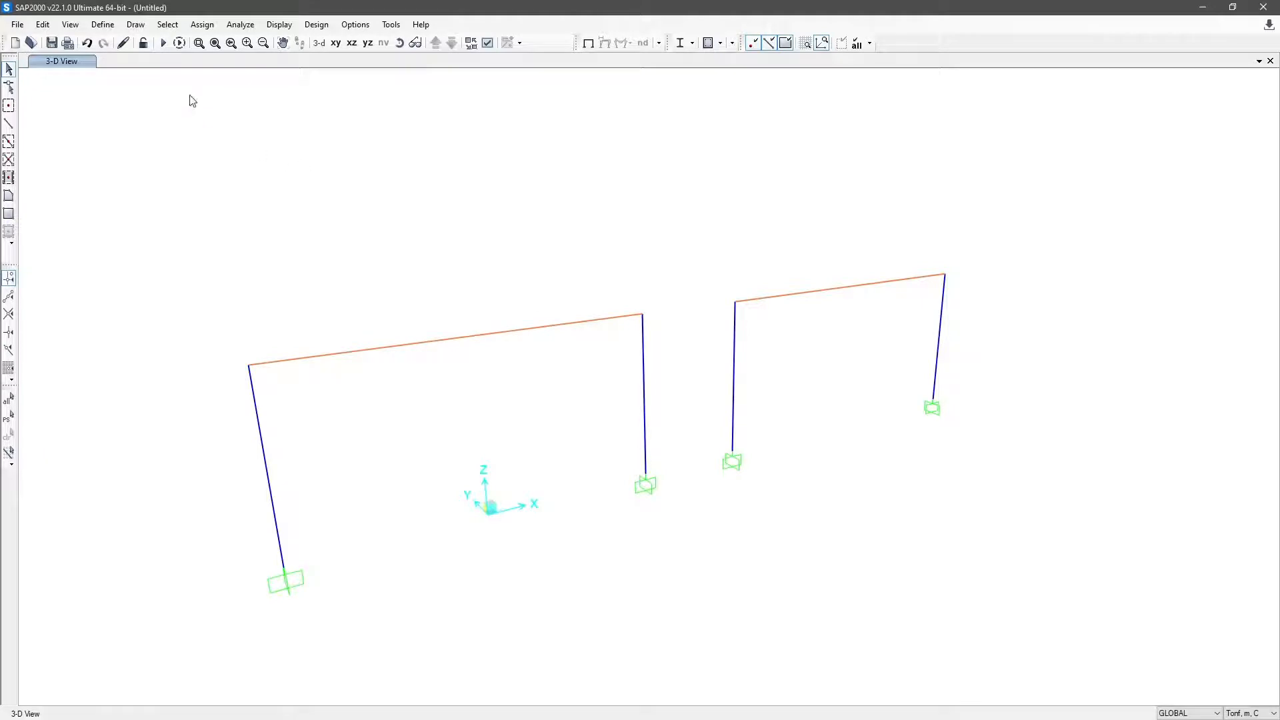
# - Assign a 10 tonf Global X joint force in the DEAD pattern to the original frame's upper-left joint, replacing existing loads
pyautogui.moveTo(165, 304); pyautogui.dragTo(371, 451)
pyautogui.click(210, 26)
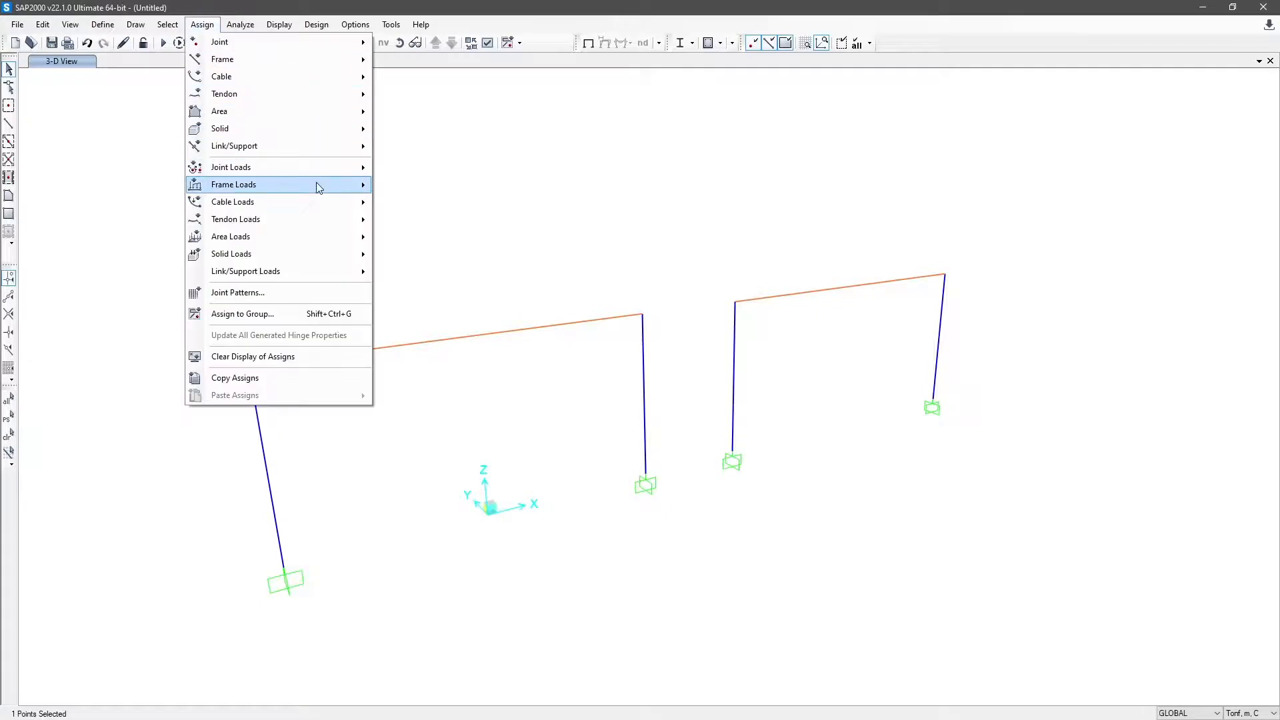
pyautogui.moveTo(315, 168)
pyautogui.click(413, 170)
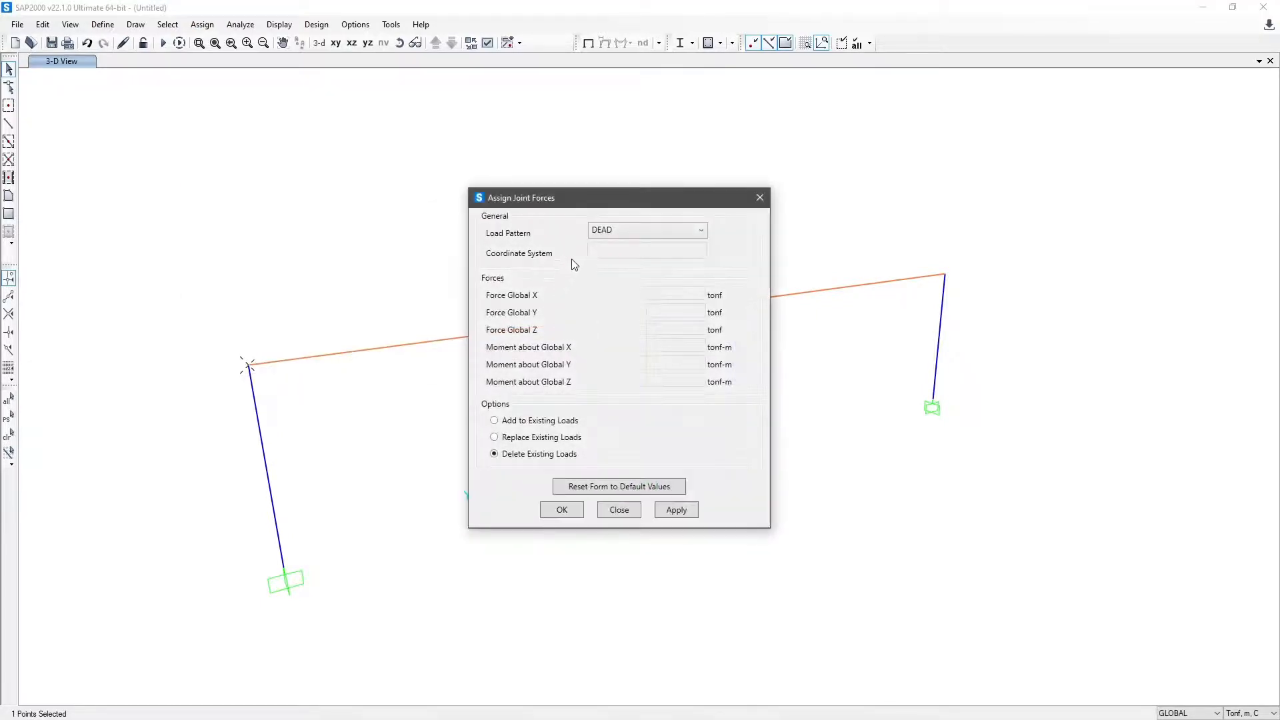
pyautogui.click(619, 235)
pyautogui.click(620, 245)
pyautogui.click(558, 439)
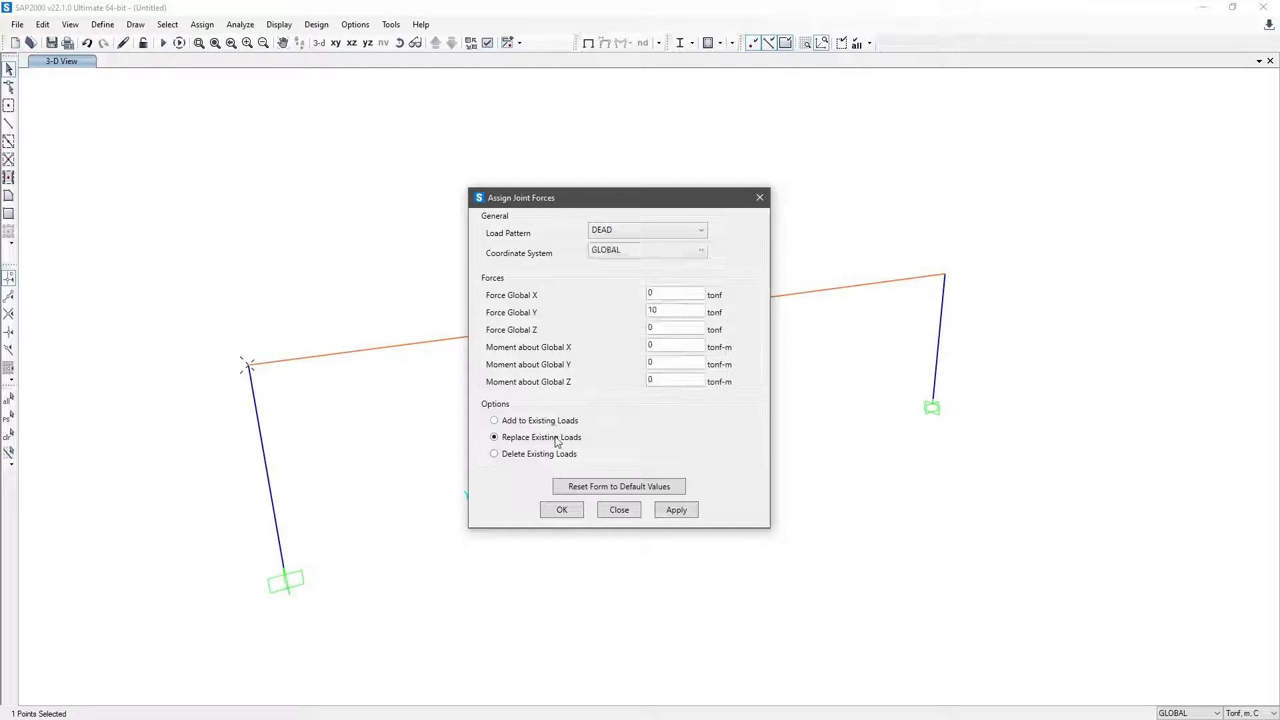
pyautogui.doubleClick(668, 309)
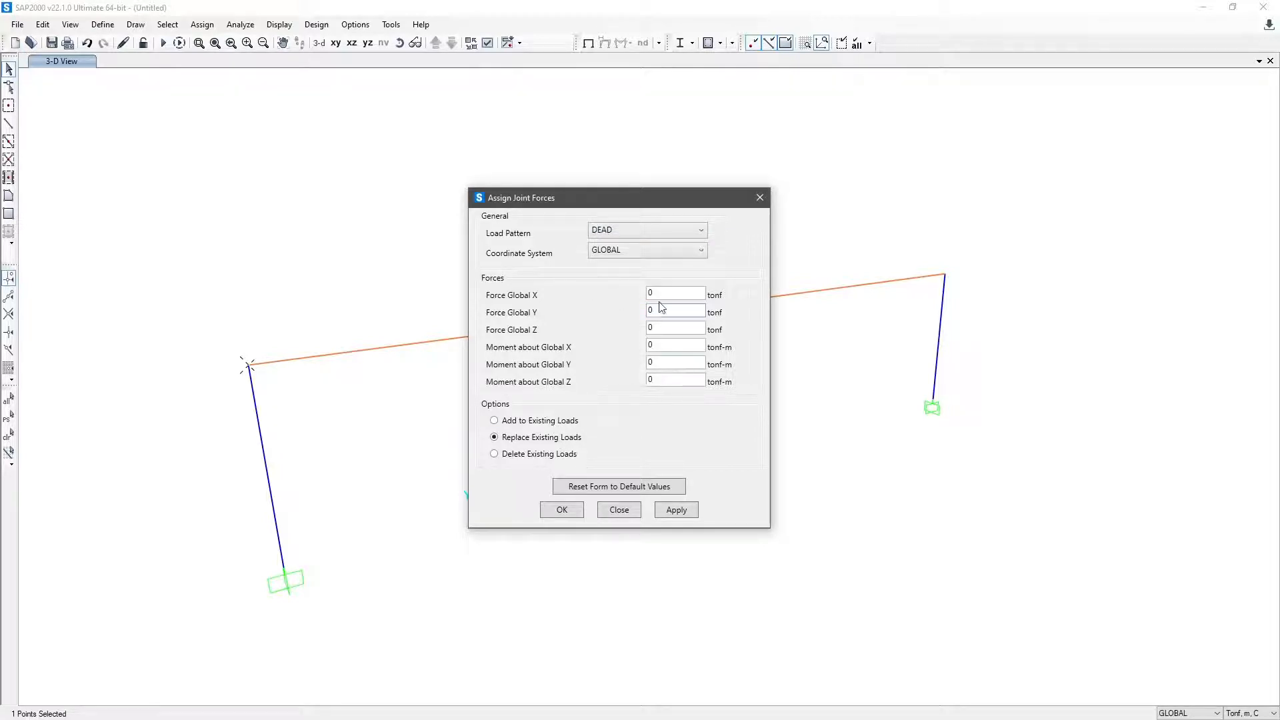
pyautogui.moveTo(687, 200); pyautogui.dragTo(943, 228)
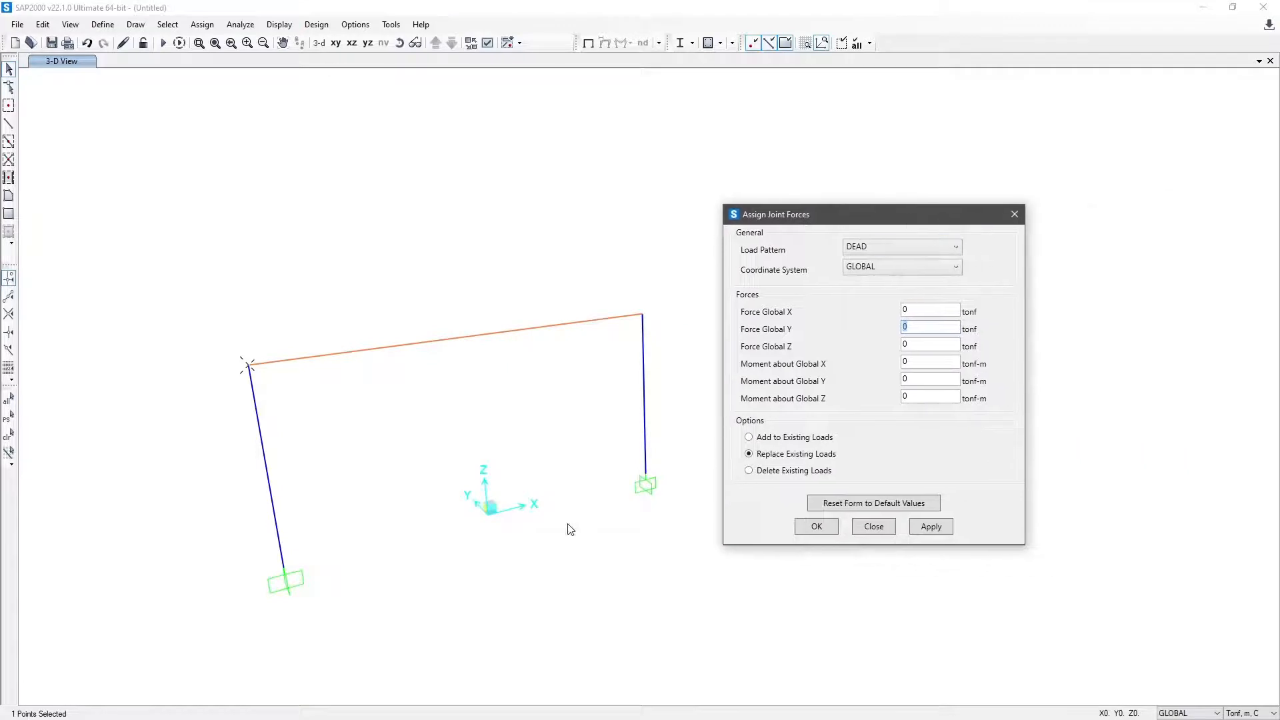
pyautogui.click(930, 314)
pyautogui.click(932, 527)
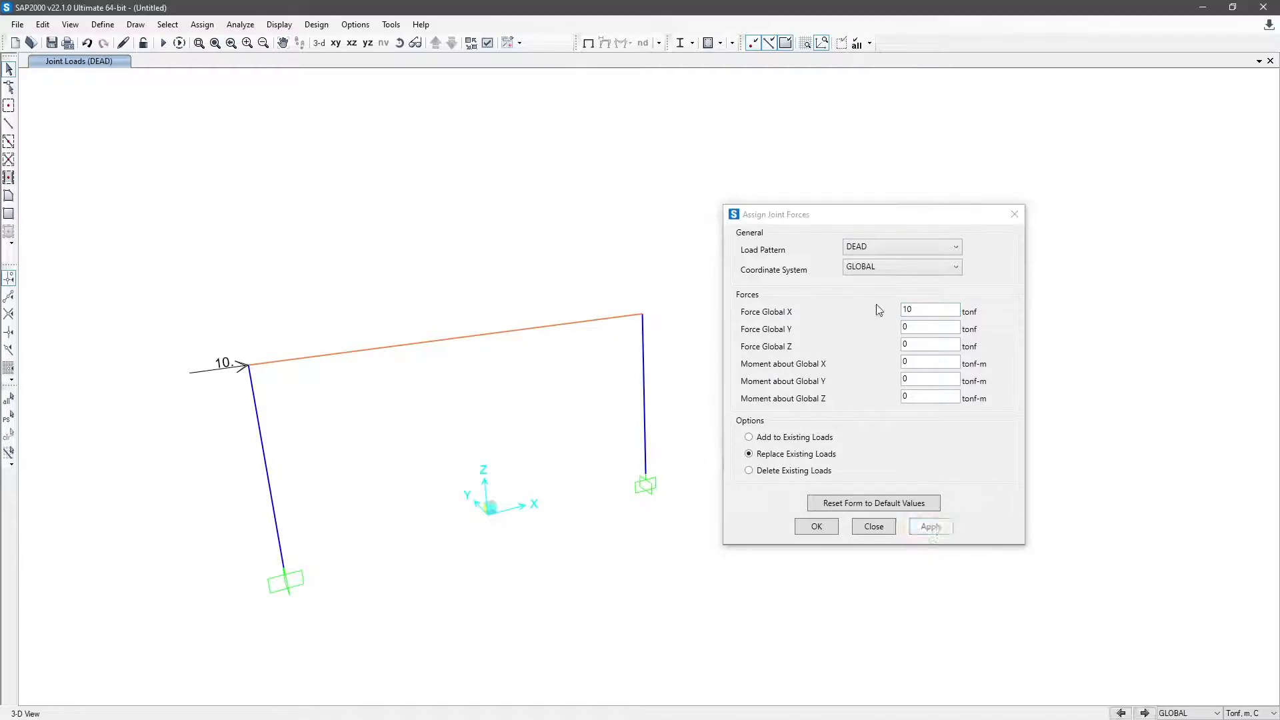
# - Assign a joint force of 0 tonf in Global X and 10 tonf in Global Y to the replicated frame's upper-left joint under DEAD
pyautogui.moveTo(860, 220); pyautogui.dragTo(497, 533)
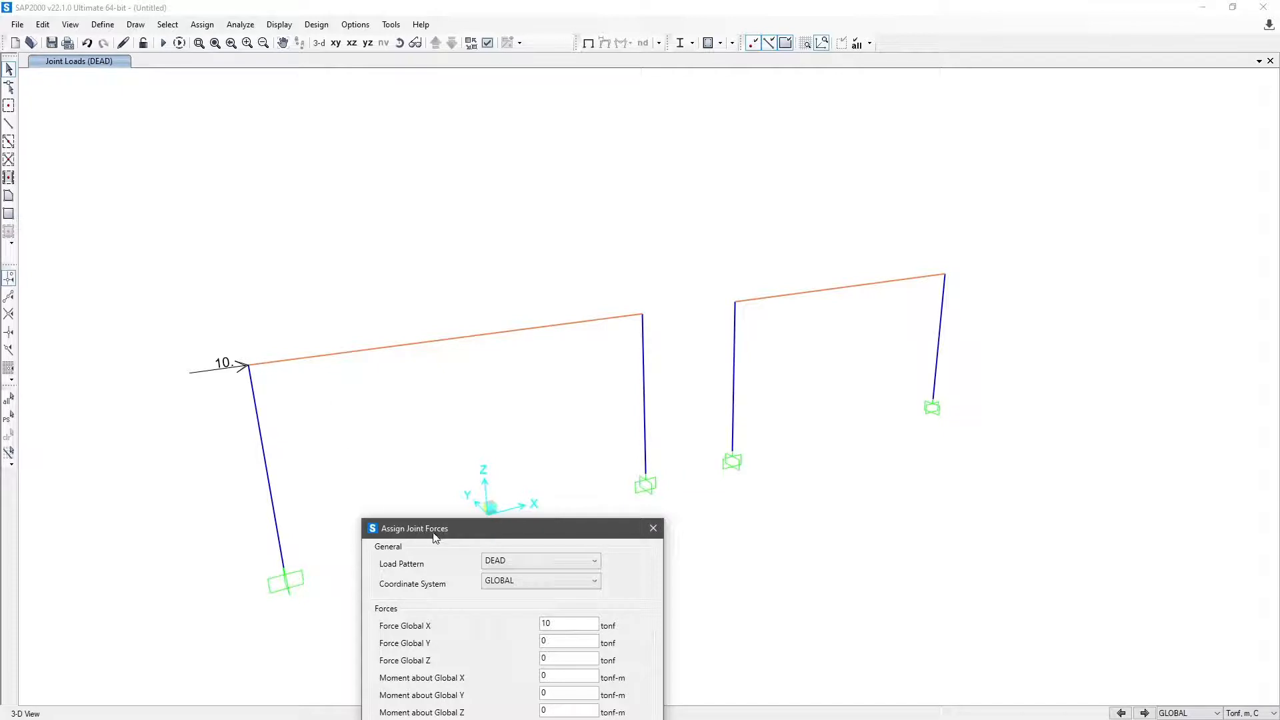
pyautogui.moveTo(438, 539); pyautogui.dragTo(430, 370)
pyautogui.moveTo(883, 429); pyautogui.dragTo(968, 398, button='middle')
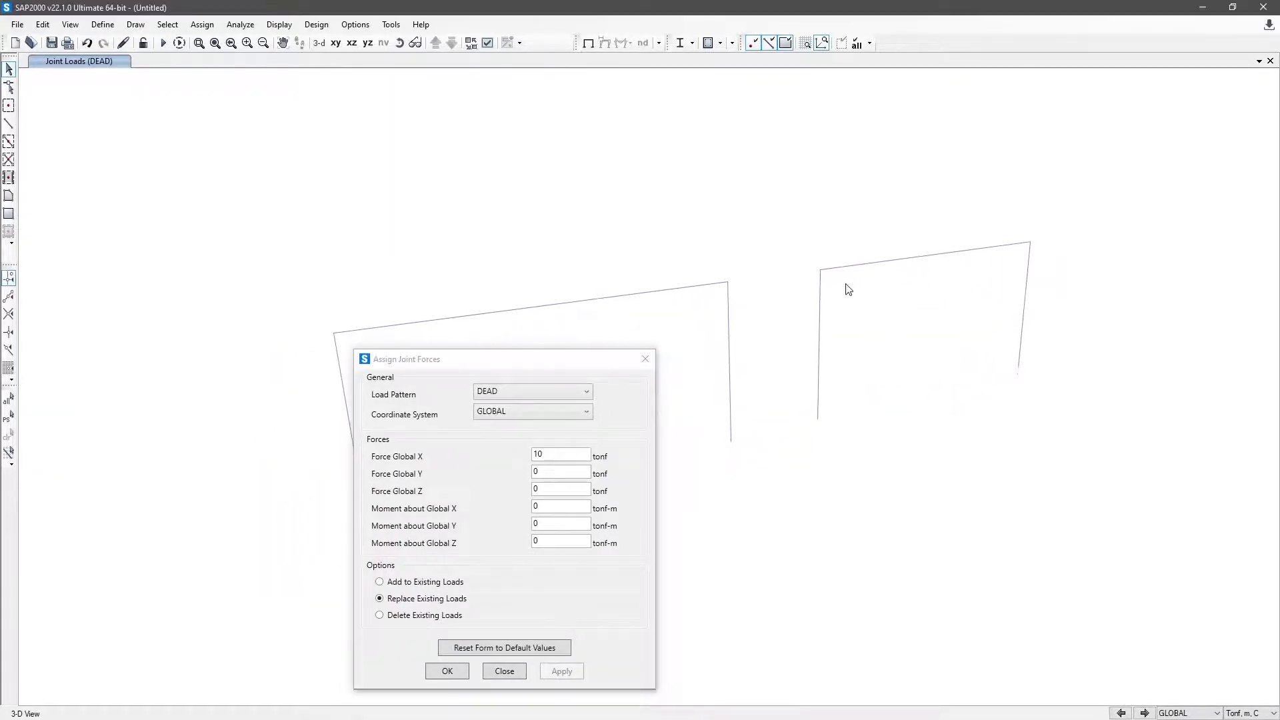
pyautogui.moveTo(850, 302); pyautogui.dragTo(851, 304)
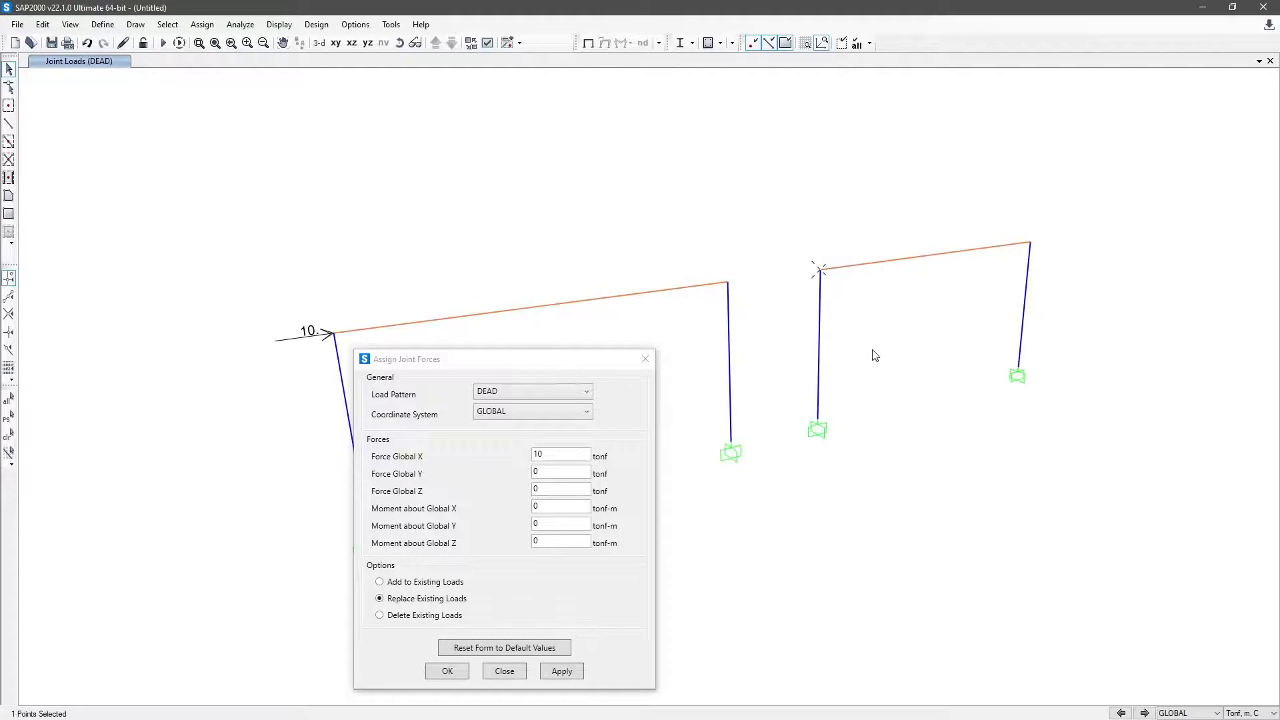
pyautogui.doubleClick(565, 450)
pyautogui.write('0')
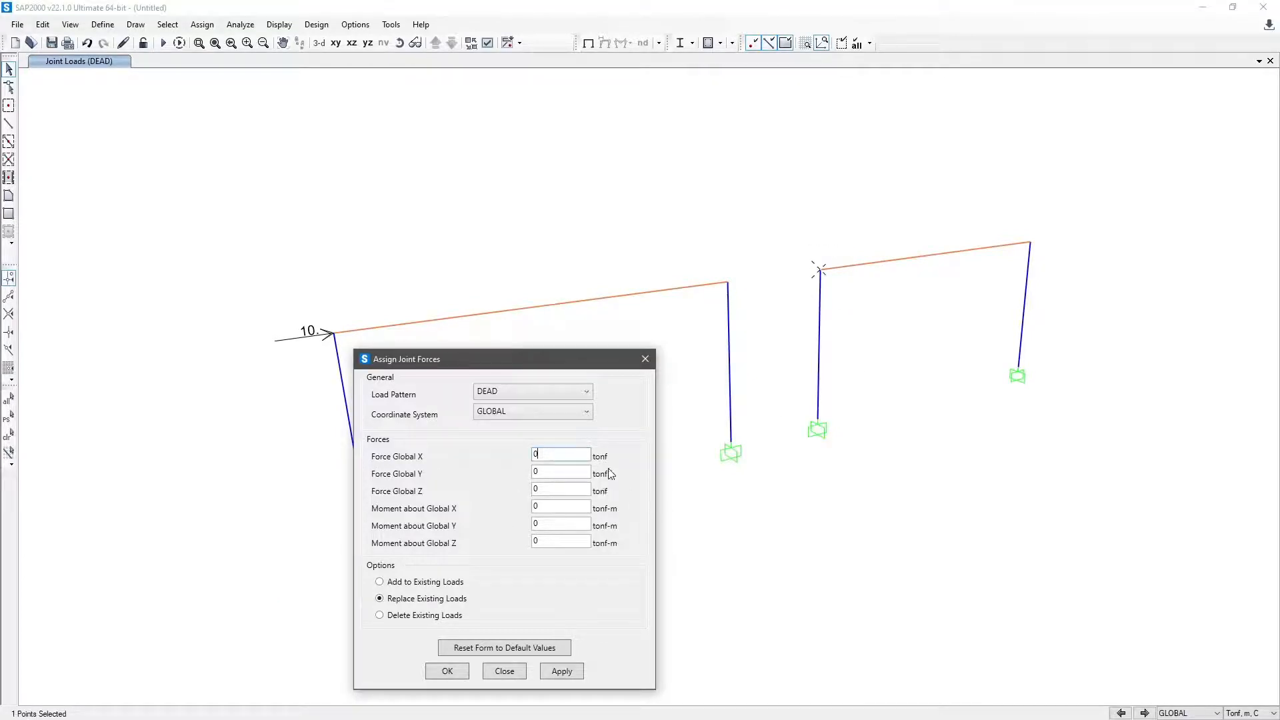
pyautogui.moveTo(437, 370); pyautogui.dragTo(208, 366)
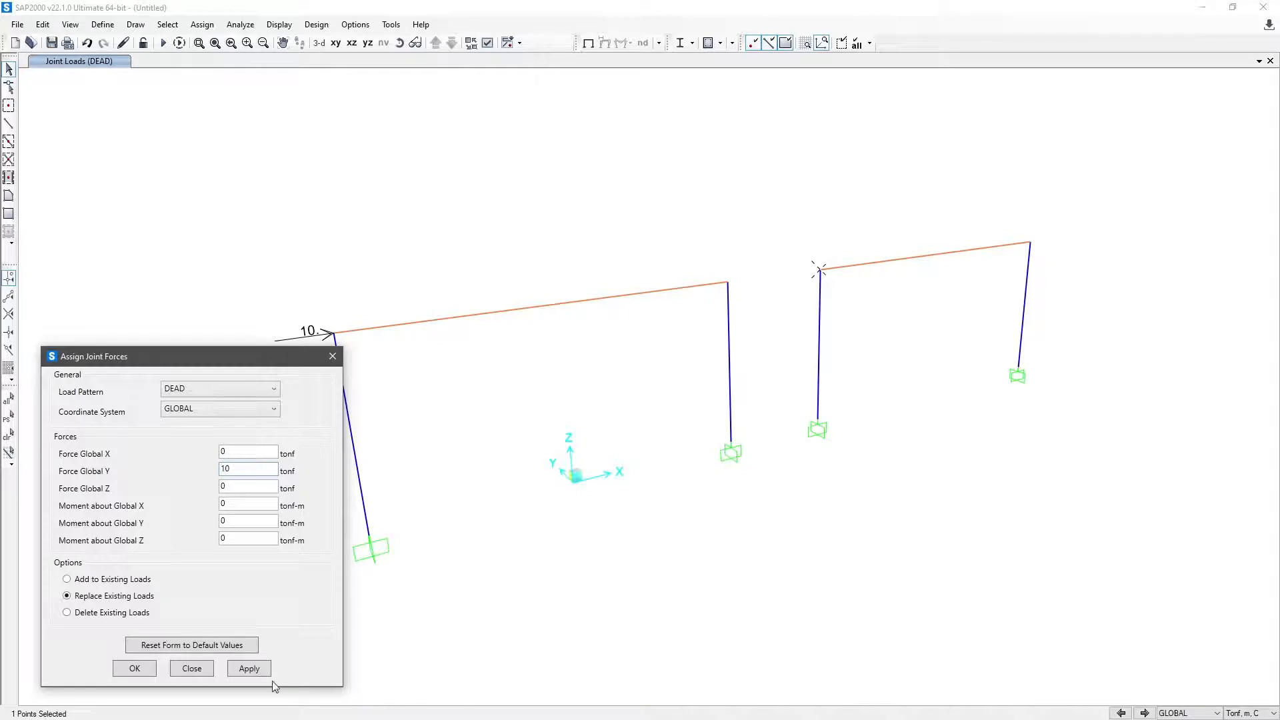
pyautogui.click(248, 668)
pyautogui.click(197, 671)
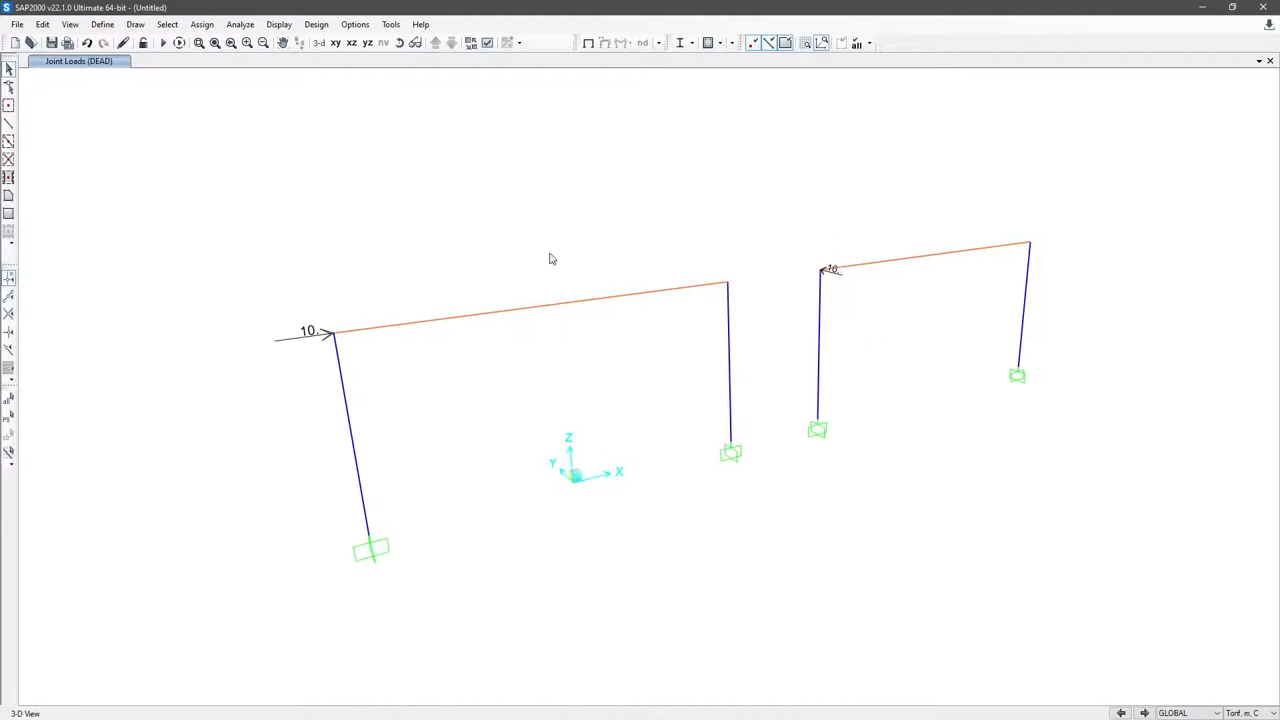
# - Run the analysis with the MODAL case set to not run, saving the model file as marco
pyautogui.click(163, 44)
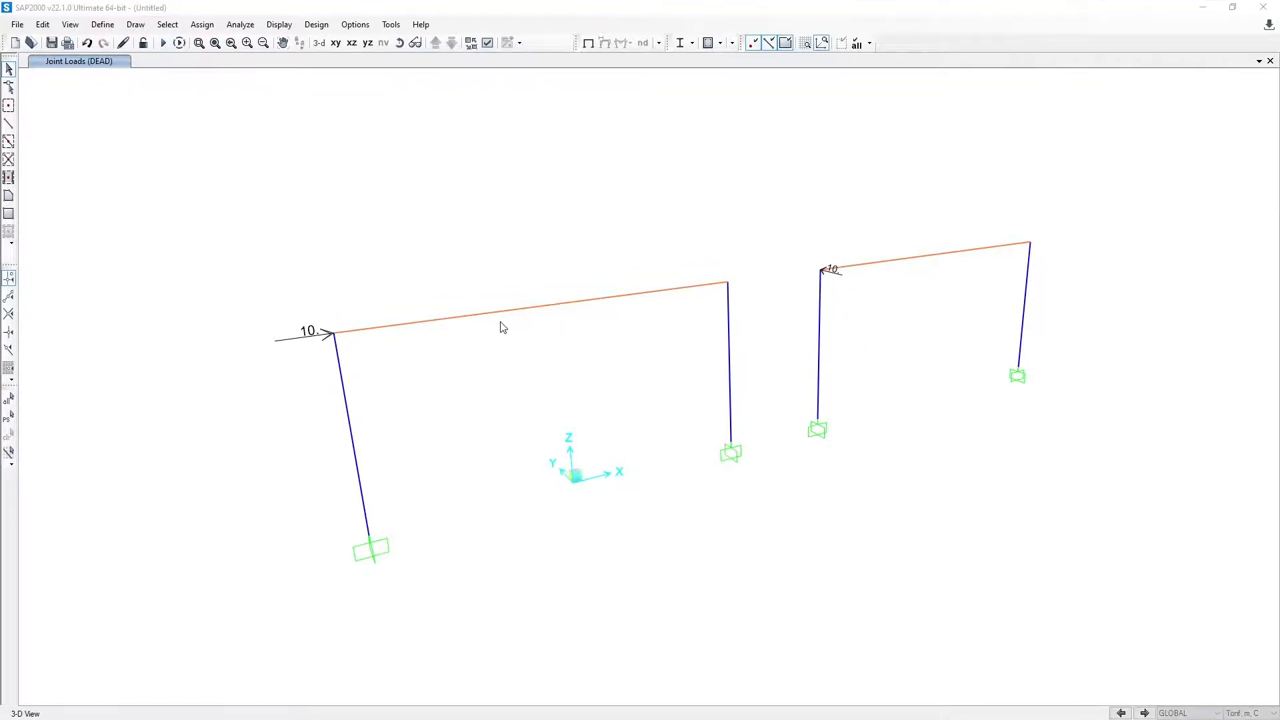
pyautogui.moveTo(386, 220); pyautogui.dragTo(432, 218)
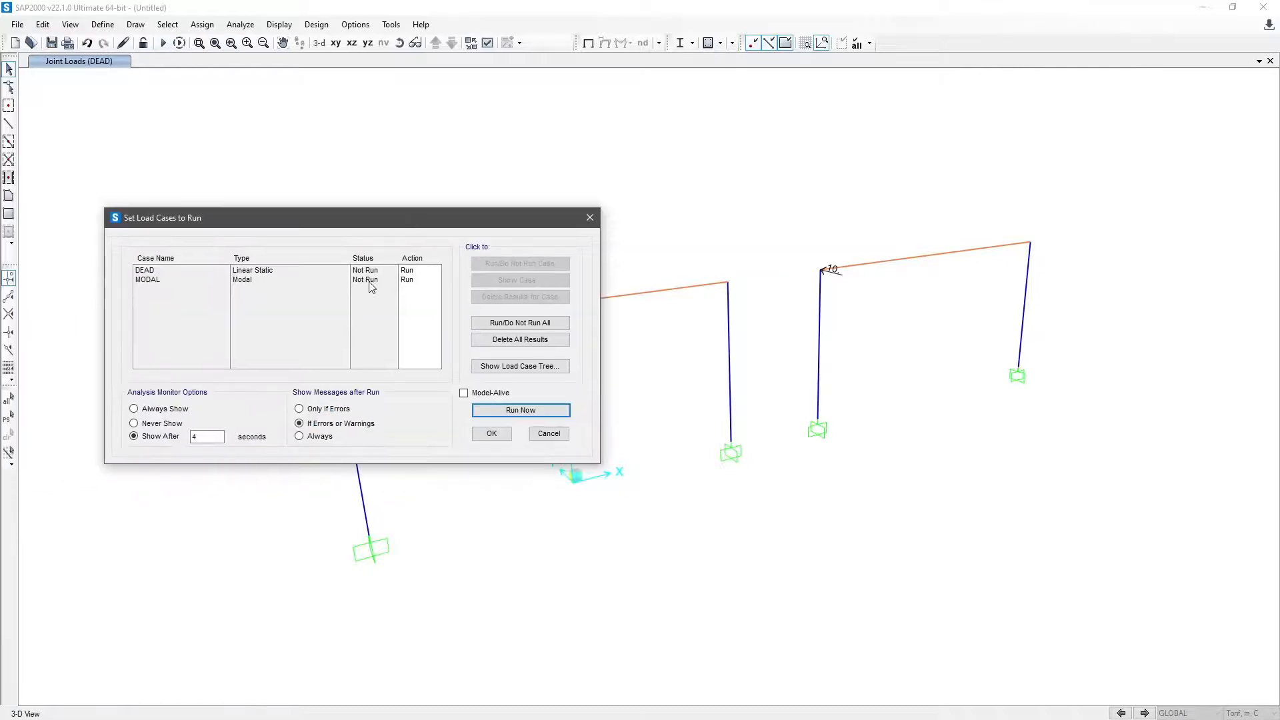
pyautogui.click(372, 281)
pyautogui.click(512, 265)
pyautogui.click(519, 410)
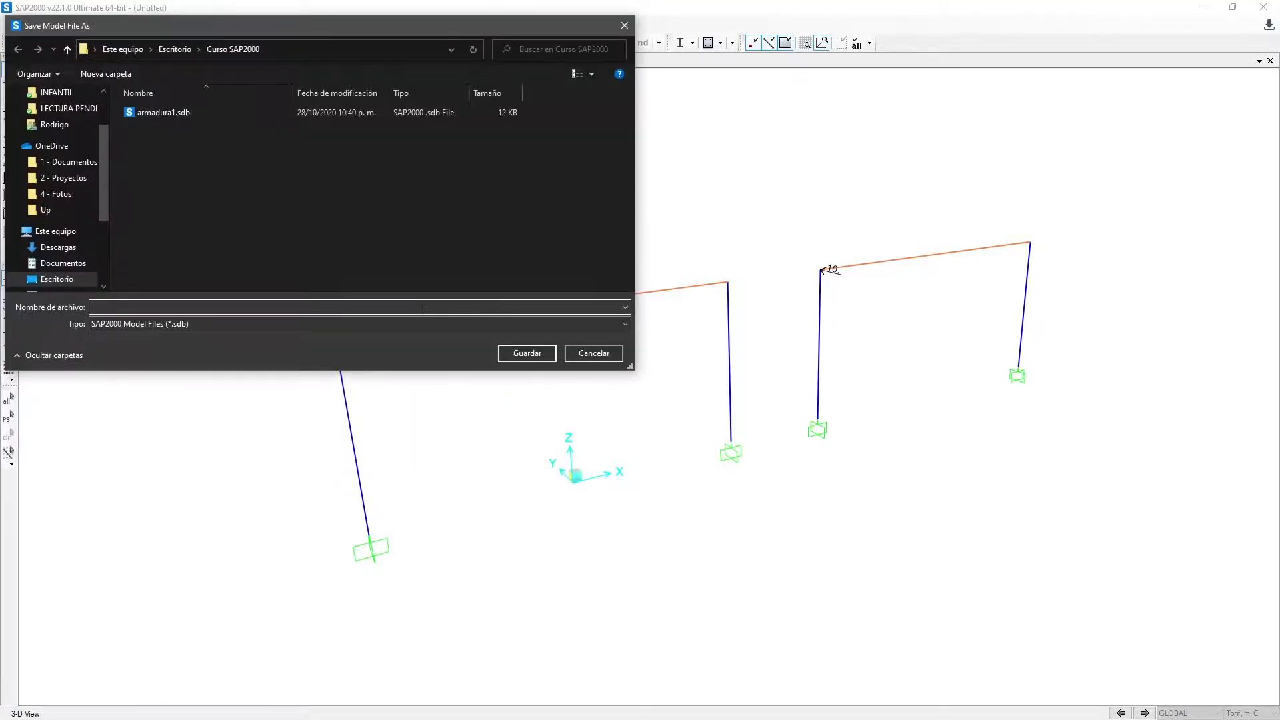
pyautogui.write('marco')
pyautogui.press('Return')
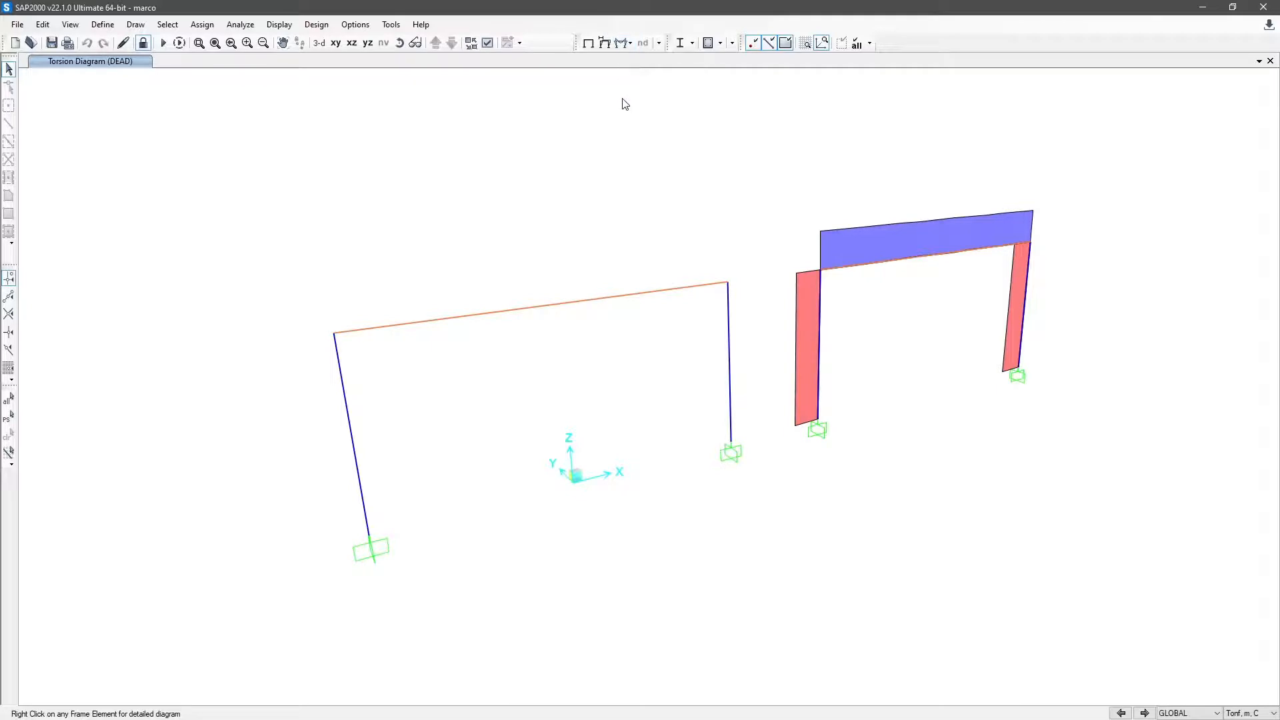
# - Display the joint reactions for the DEAD case as arrows on both frames
pyautogui.moveTo(623, 102); pyautogui.dragTo(732, 77, button='middle')
pyautogui.click(627, 44)
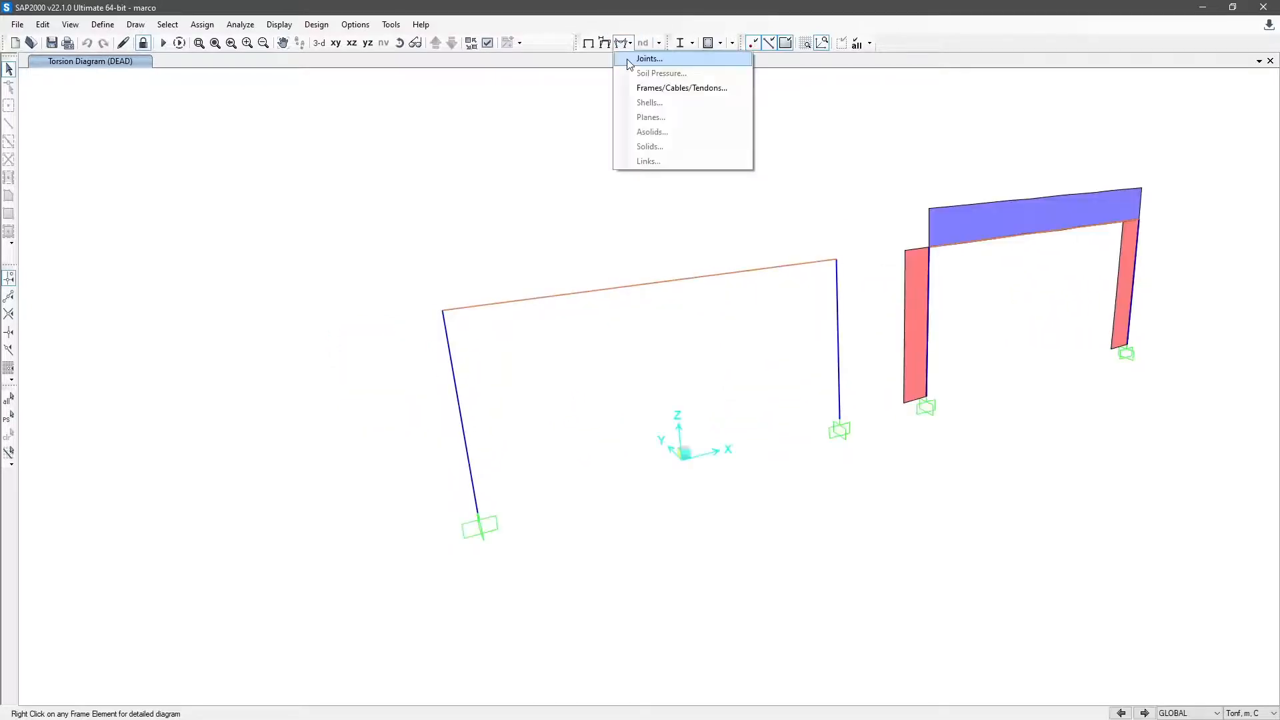
pyautogui.click(654, 60)
pyautogui.moveTo(542, 233); pyautogui.dragTo(156, 169)
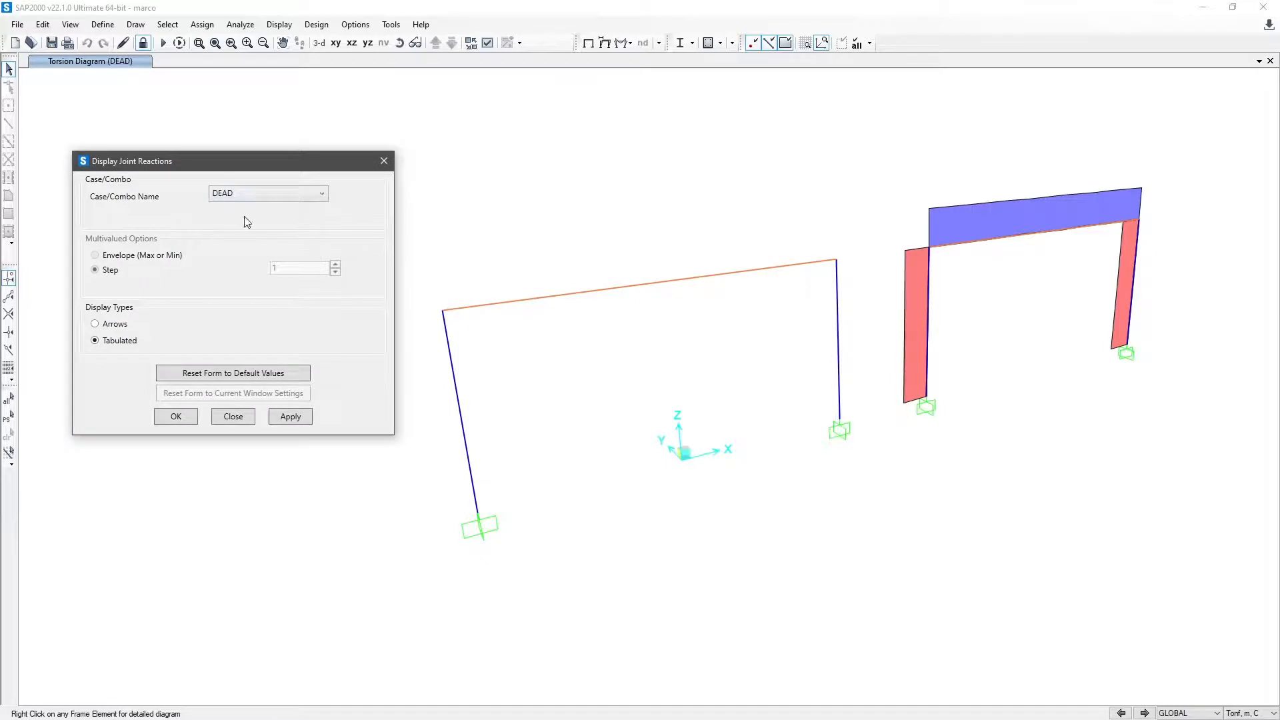
pyautogui.click(121, 326)
pyautogui.click(273, 413)
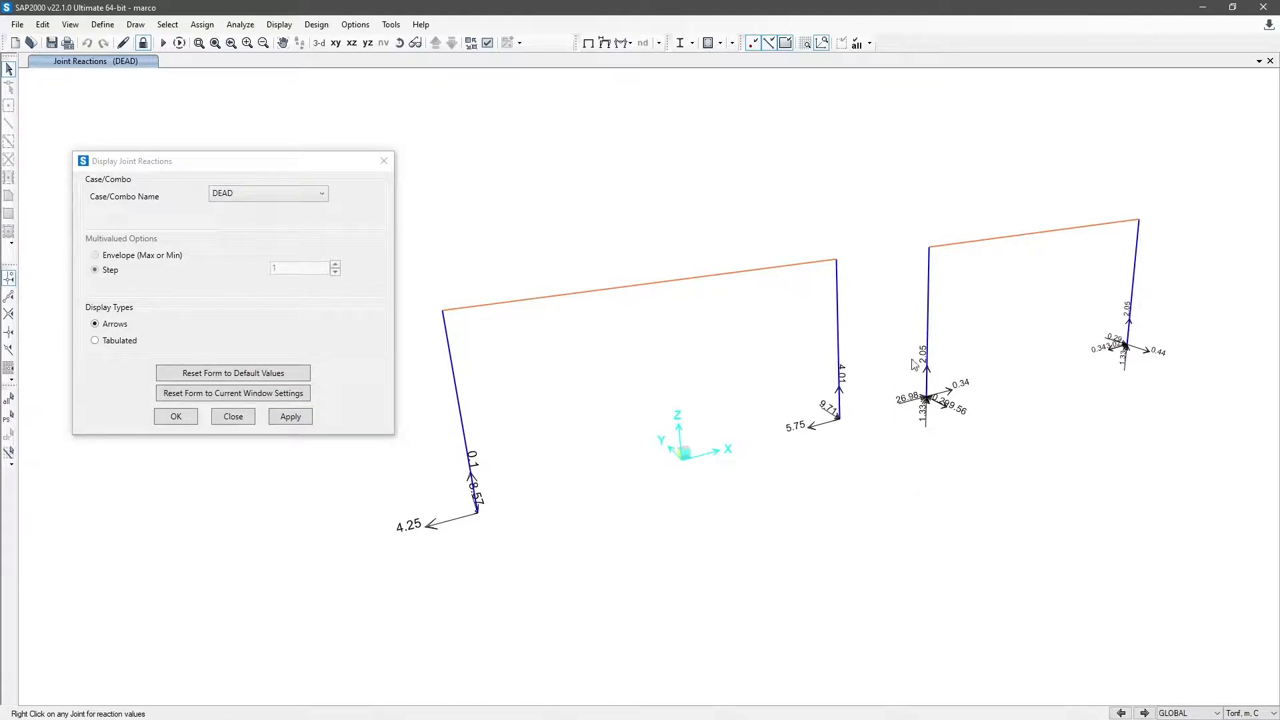
# - Show the DEAD joint reactions in tabulated form and examine them at the supports of both frames
pyautogui.click(142, 343)
pyautogui.click(304, 422)
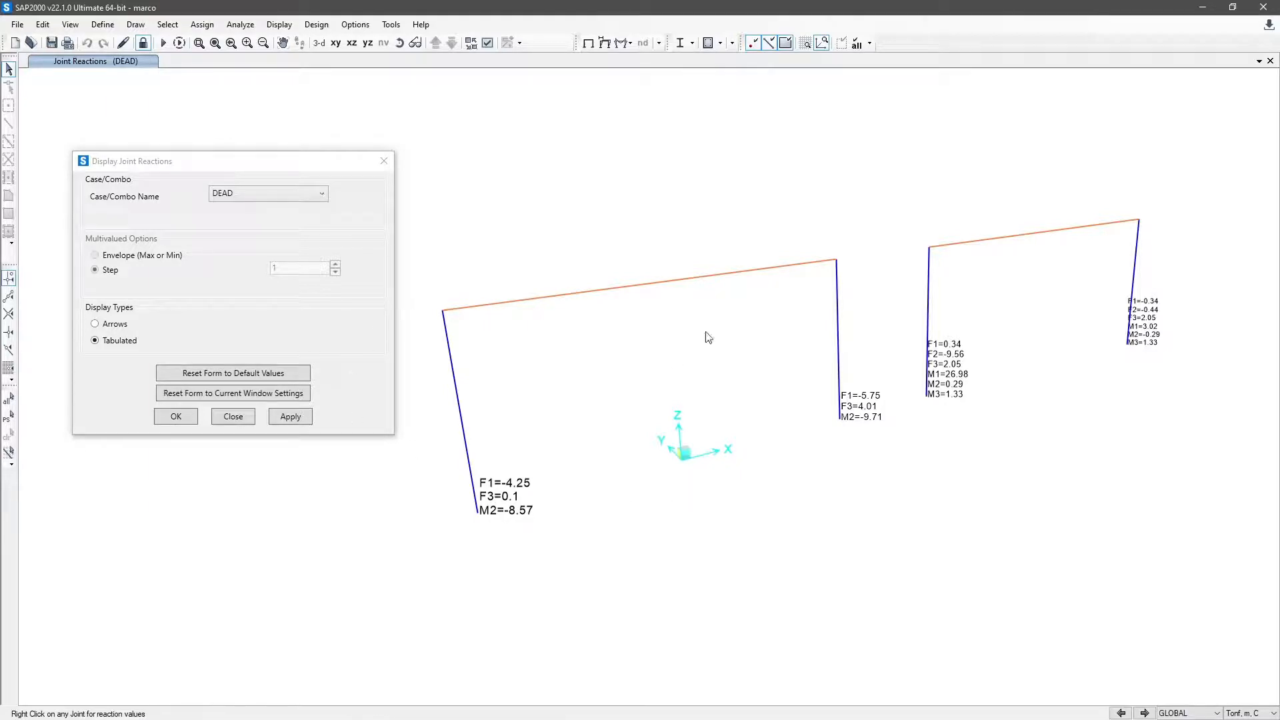
pyautogui.moveTo(951, 469); pyautogui.dragTo(918, 509, button='middle')
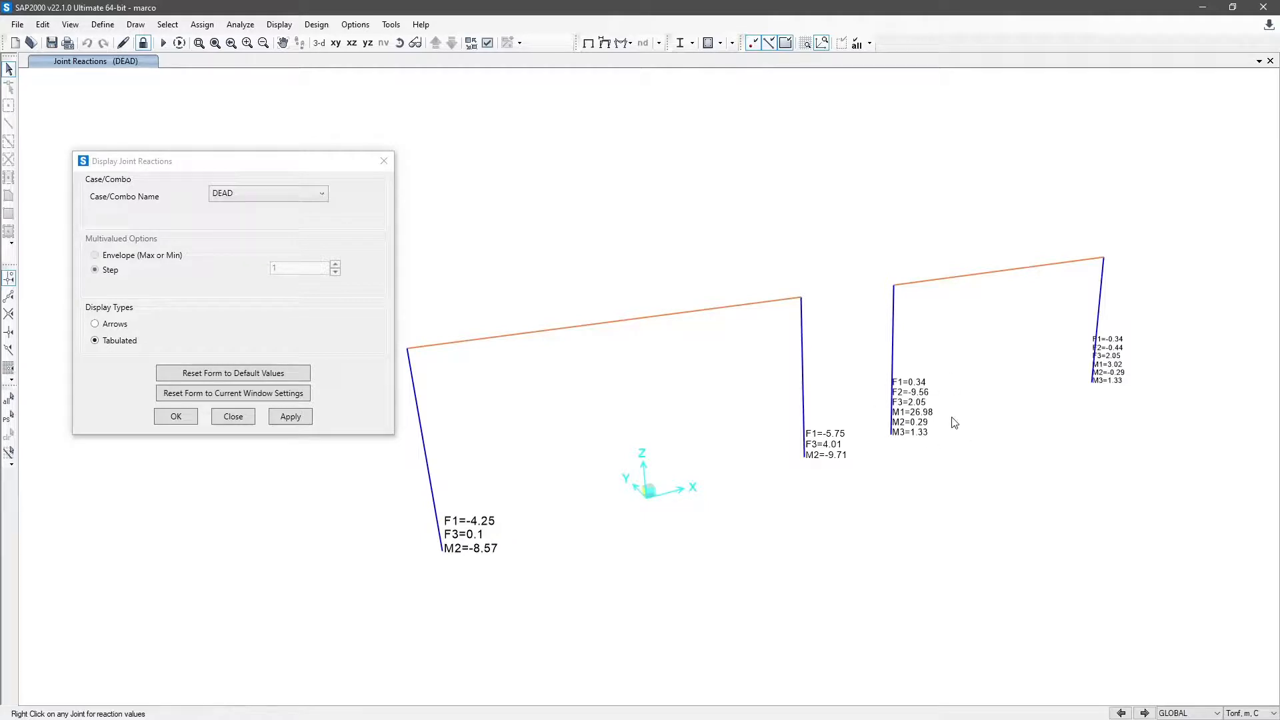
pyautogui.click(385, 161)
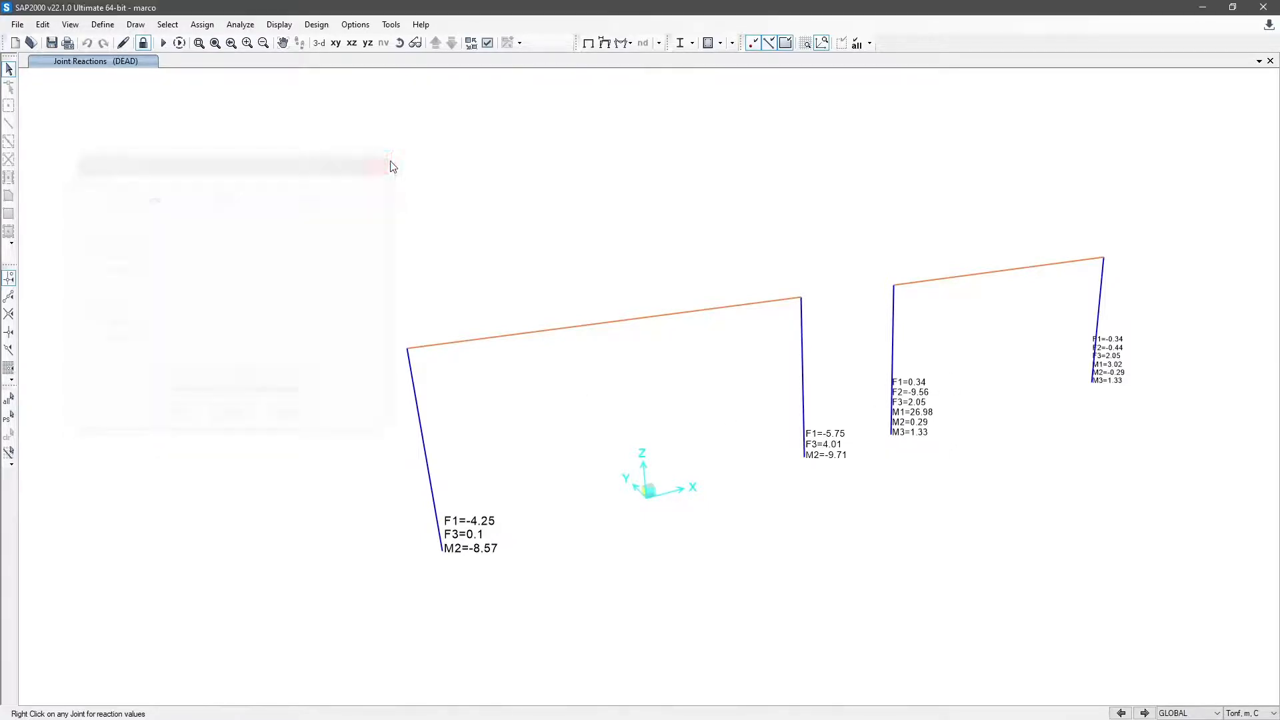
# - Display the filled Axial Force diagram of the frames for the DEAD case
pyautogui.click(629, 44)
pyautogui.click(651, 87)
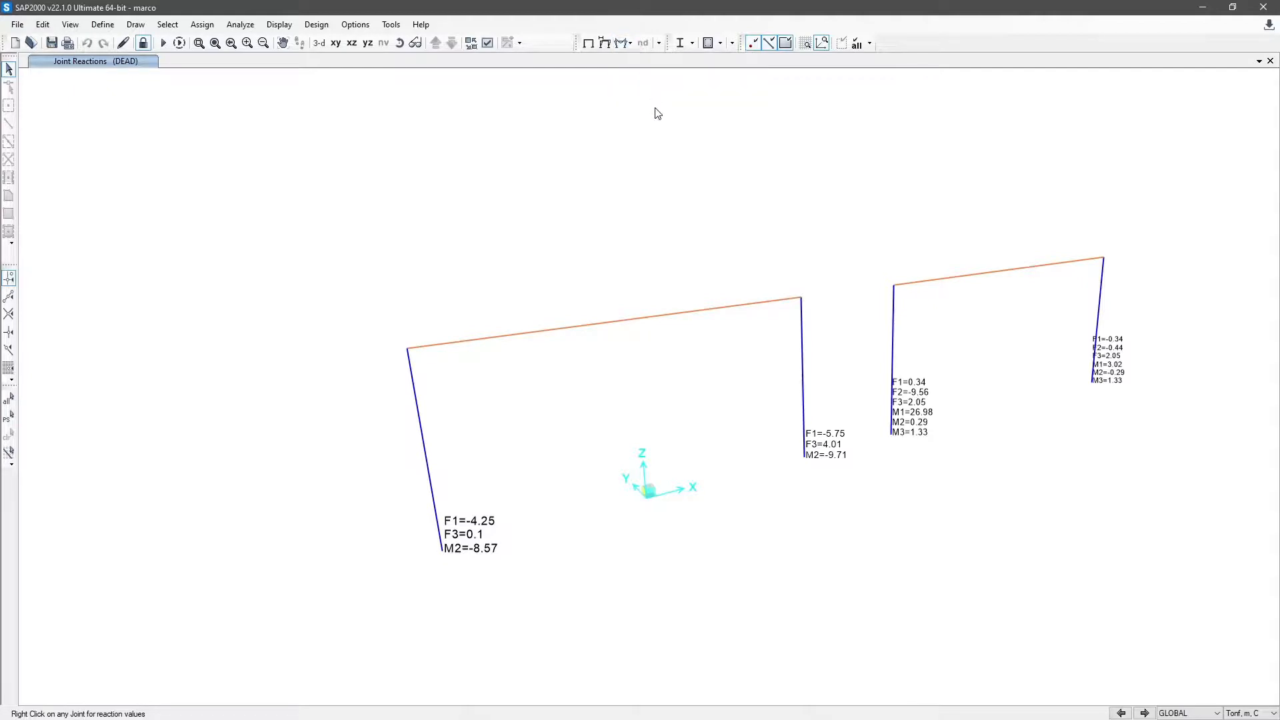
pyautogui.moveTo(570, 154); pyautogui.dragTo(141, 161)
pyautogui.click(94, 359)
pyautogui.click(239, 564)
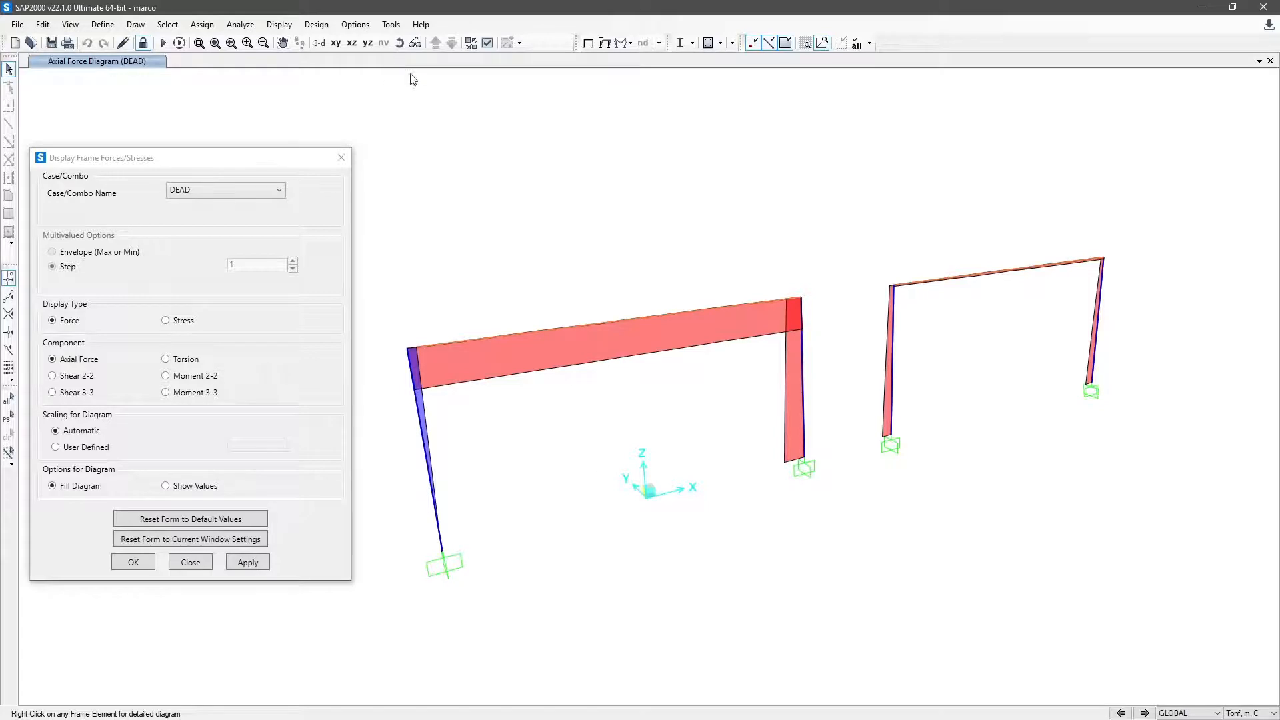
# - Examine the axial force values along the beams and columns of both frames from several 3-D viewpoints
pyautogui.click(399, 43)
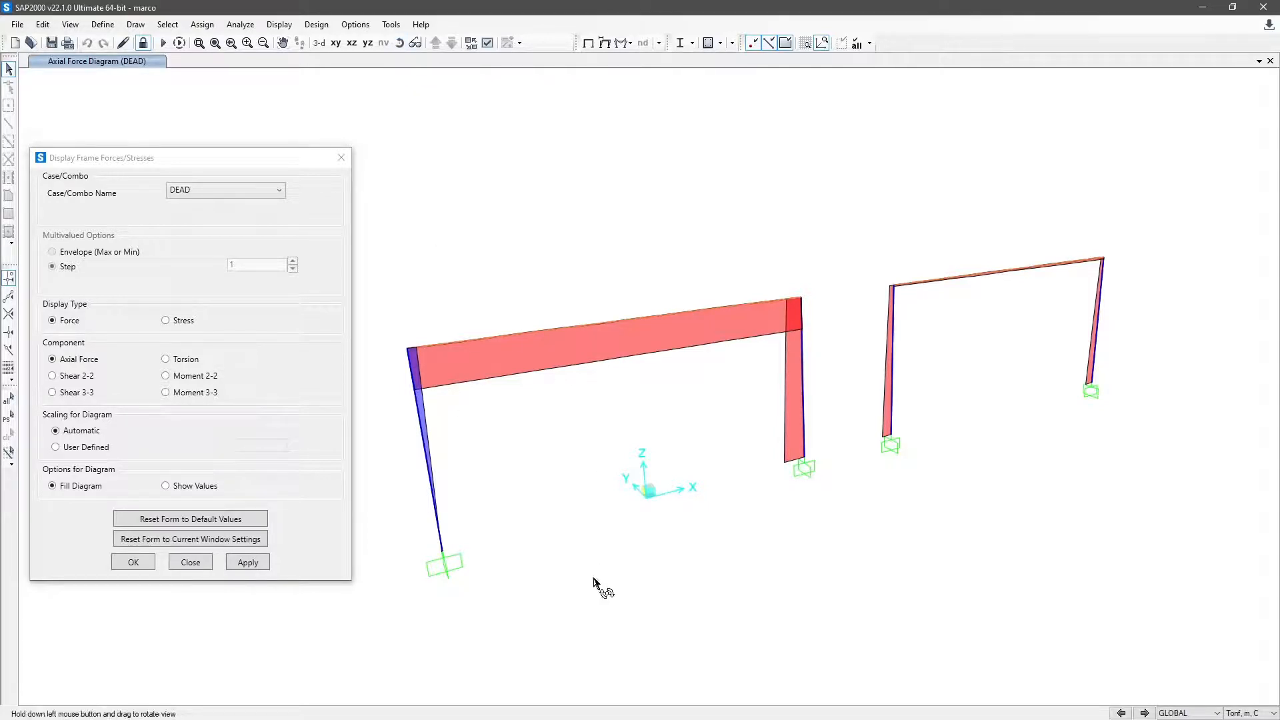
pyautogui.moveTo(594, 587); pyautogui.dragTo(843, 572)
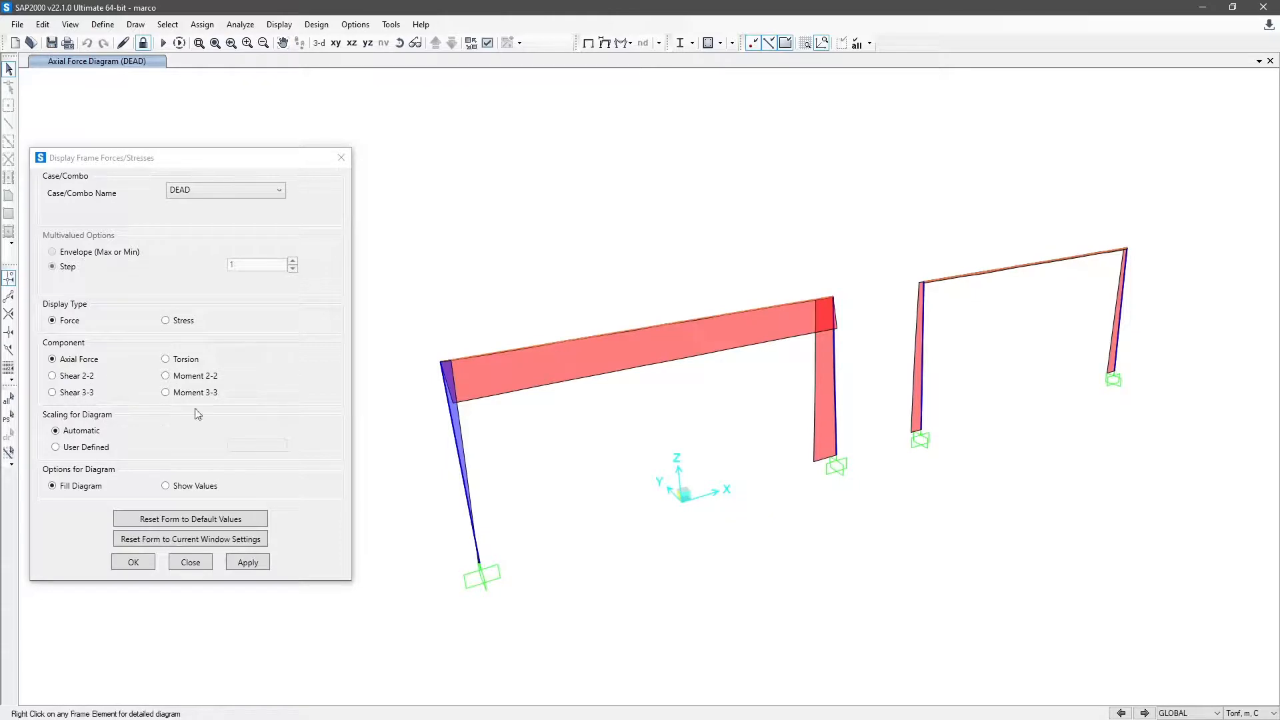
pyautogui.rightClick(719, 500)
pyautogui.click(749, 465)
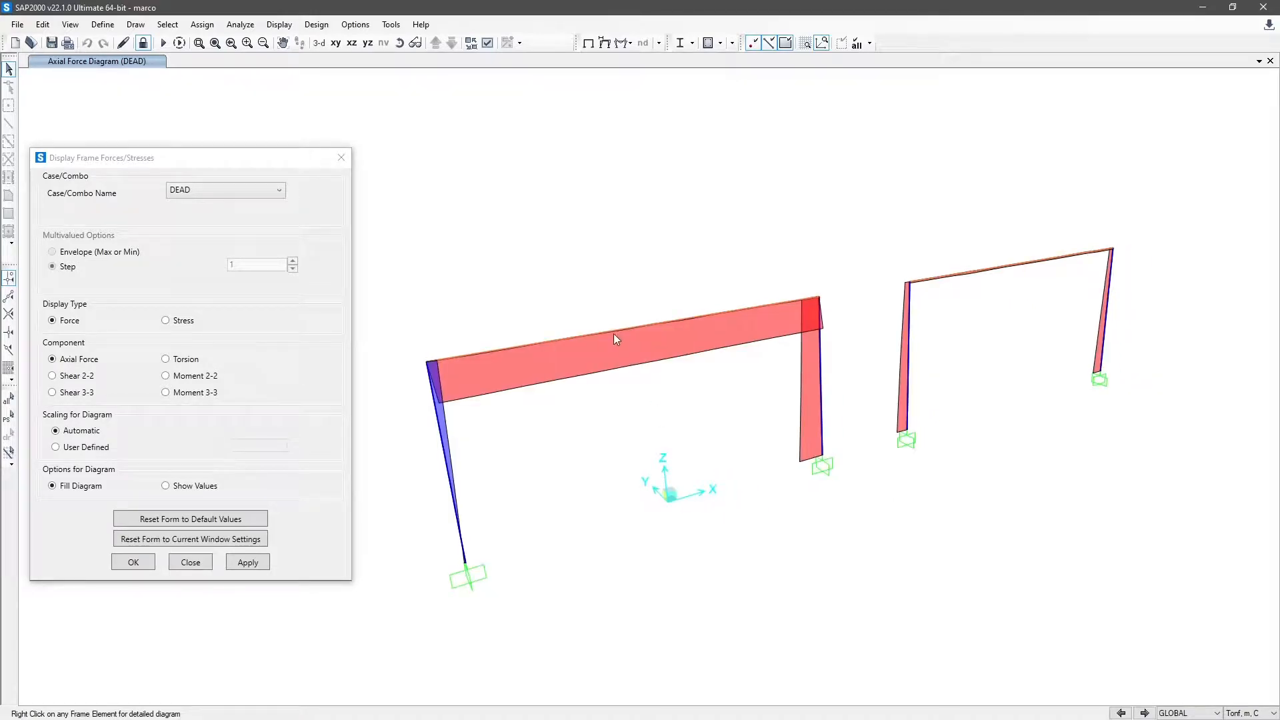
pyautogui.moveTo(614, 334)
pyautogui.moveTo(743, 307)
pyautogui.moveTo(824, 399)
pyautogui.moveTo(445, 450)
pyautogui.click(400, 42)
pyautogui.moveTo(846, 586); pyautogui.dragTo(890, 578)
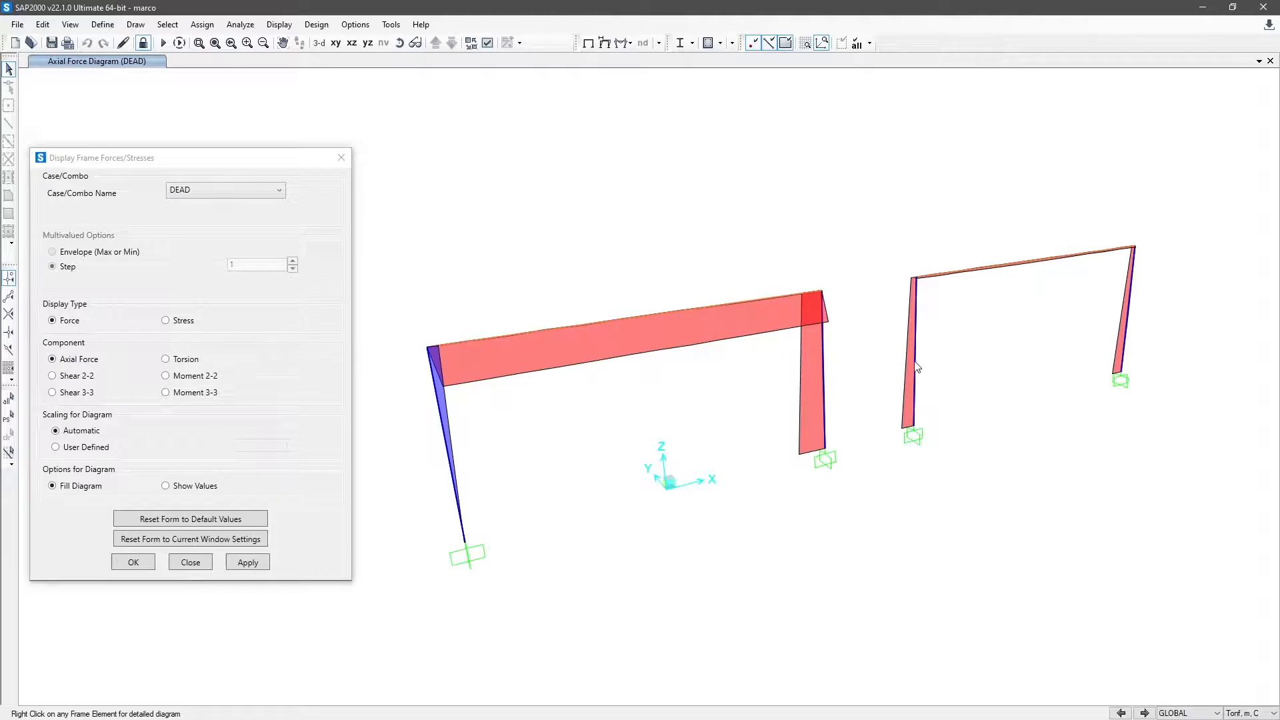
pyautogui.click(247, 562)
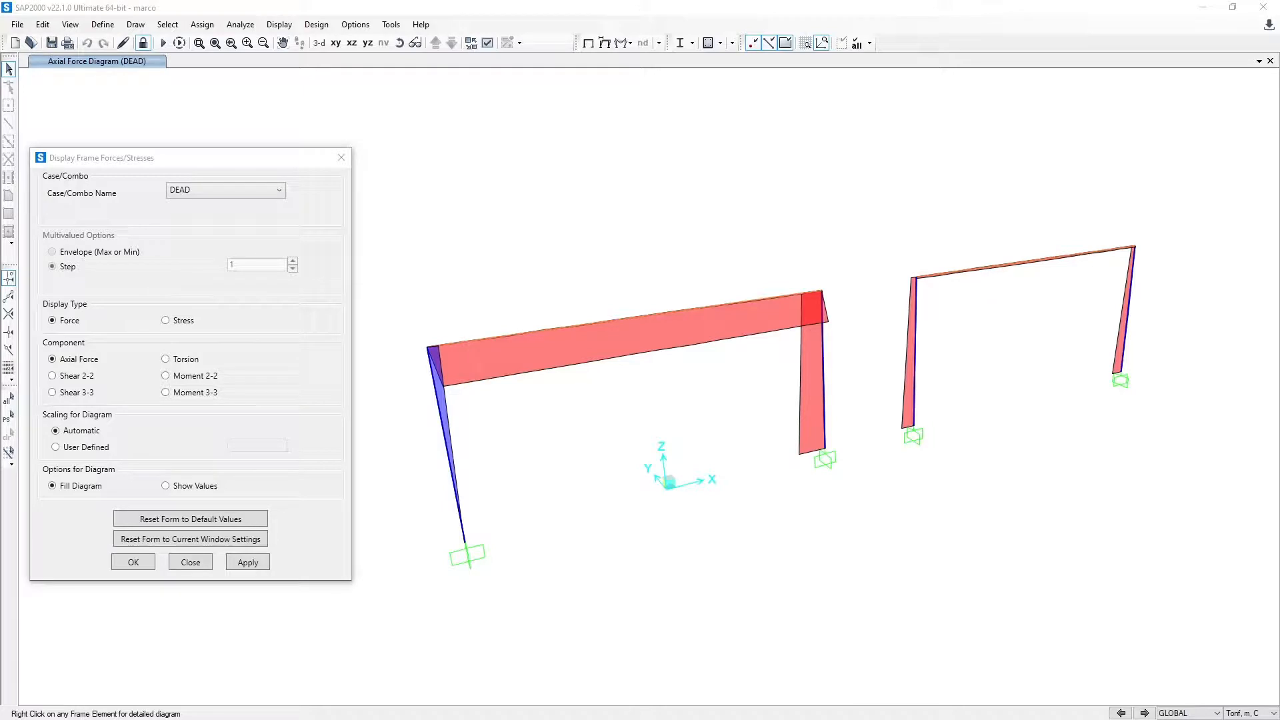
pyautogui.keyDown('shift'); pyautogui.moveTo(673, 374); pyautogui.dragTo(677, 401, button='middle'); pyautogui.keyUp('shift')
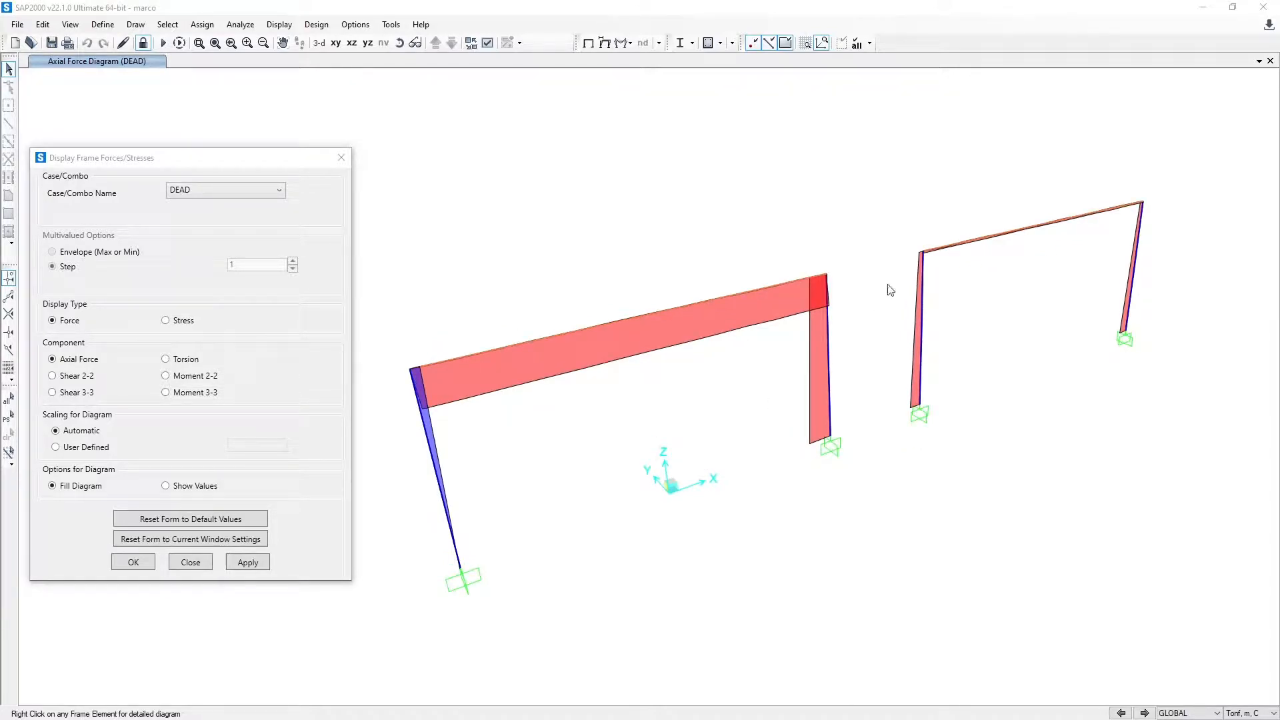
pyautogui.moveTo(922, 269)
pyautogui.moveTo(1127, 325)
# - Display the Shear 2-2 diagram, examine its values on both frames, and switch the diagram to Shear 3-3
pyautogui.click(74, 377)
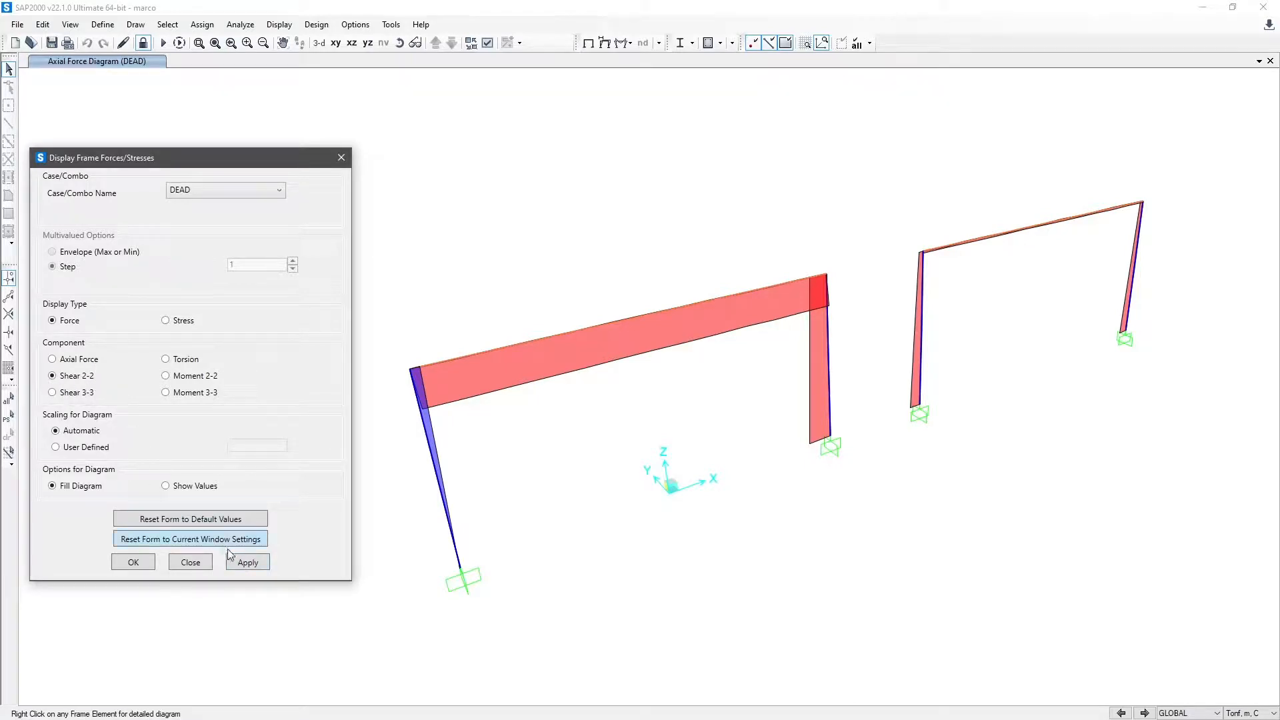
pyautogui.click(248, 564)
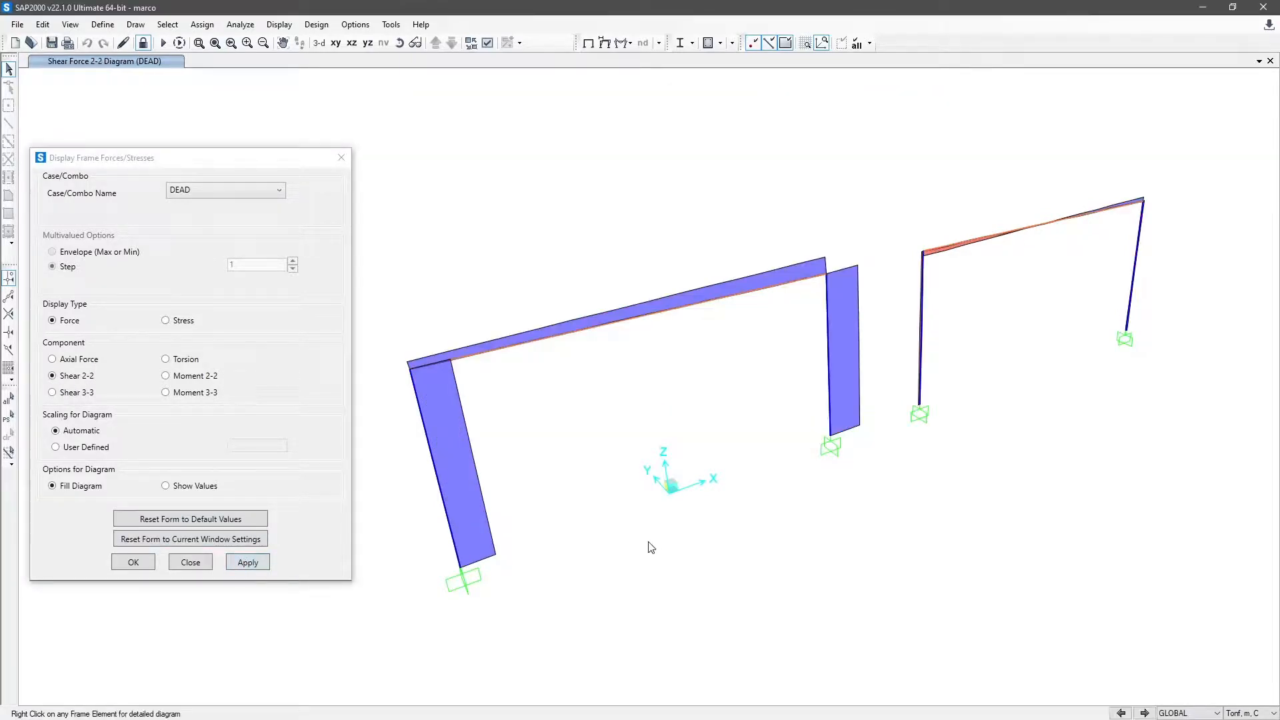
pyautogui.moveTo(469, 360)
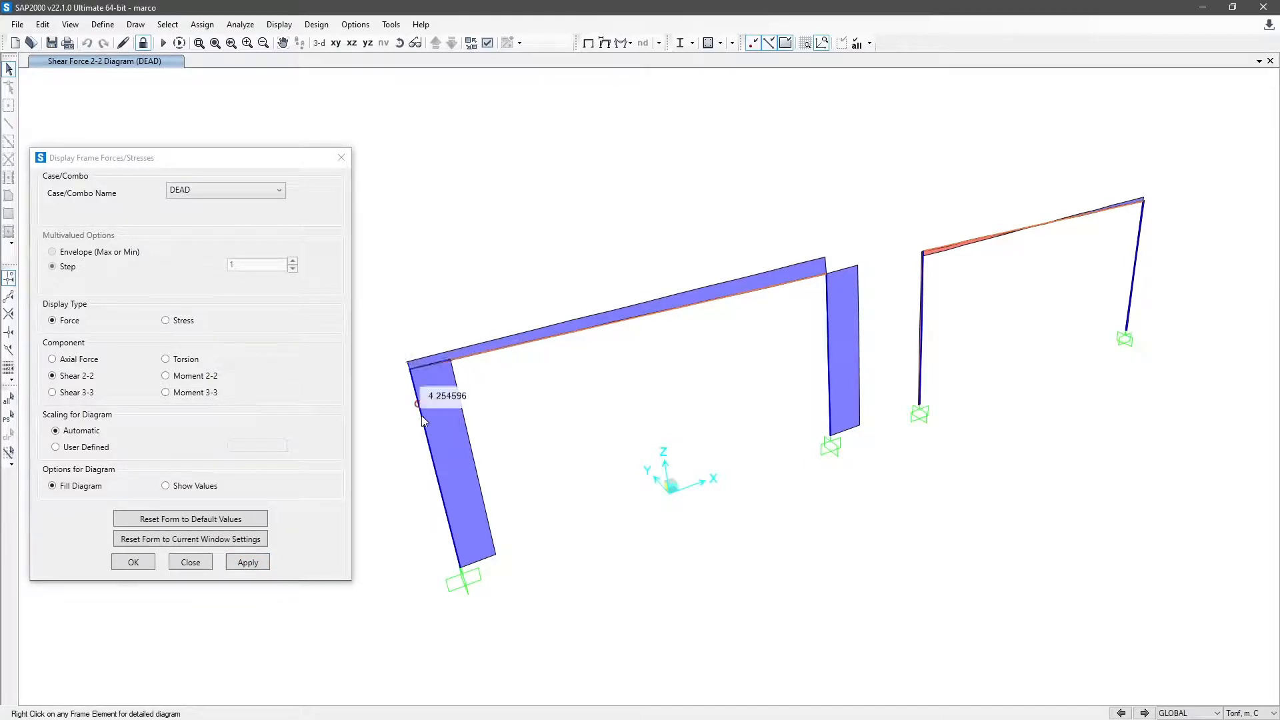
pyautogui.moveTo(444, 505)
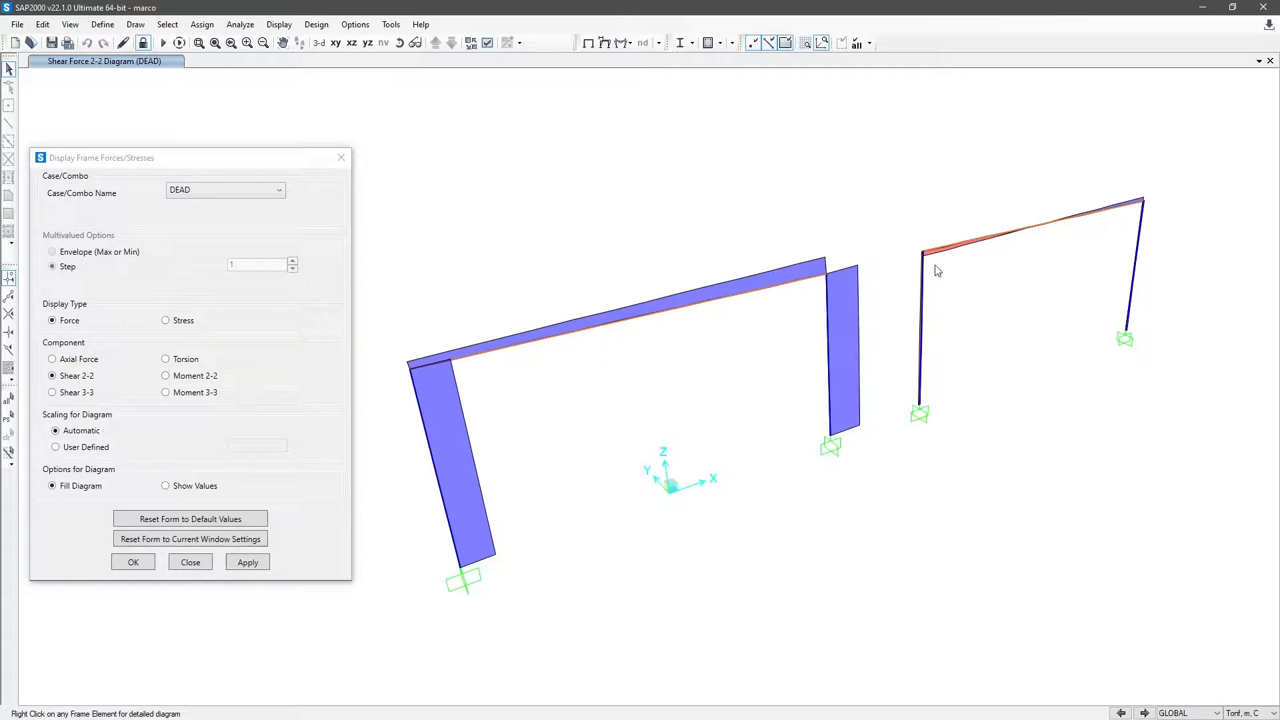
pyautogui.moveTo(932, 249)
pyautogui.click(83, 394)
pyautogui.click(247, 563)
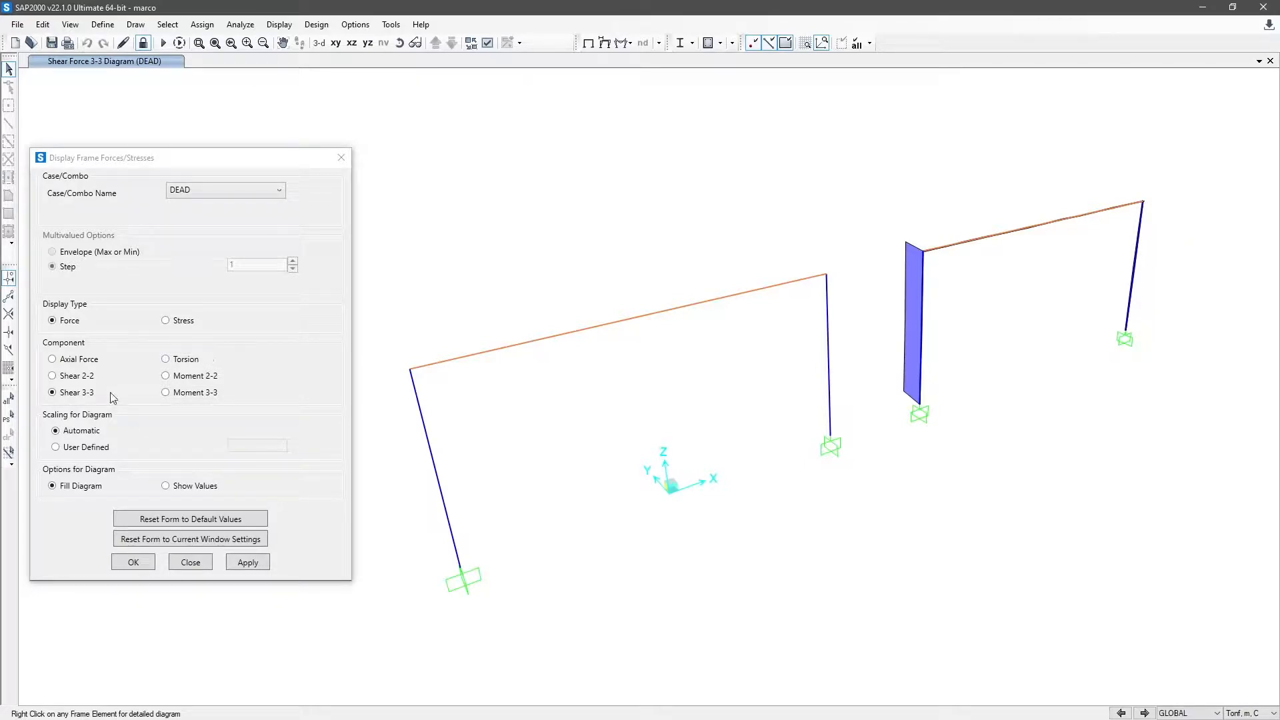
# - Display the Moment 3-3 and Moment 2-2 diagrams, examining the Moment 2-2 values on the replicated frame's columns
pyautogui.click(191, 394)
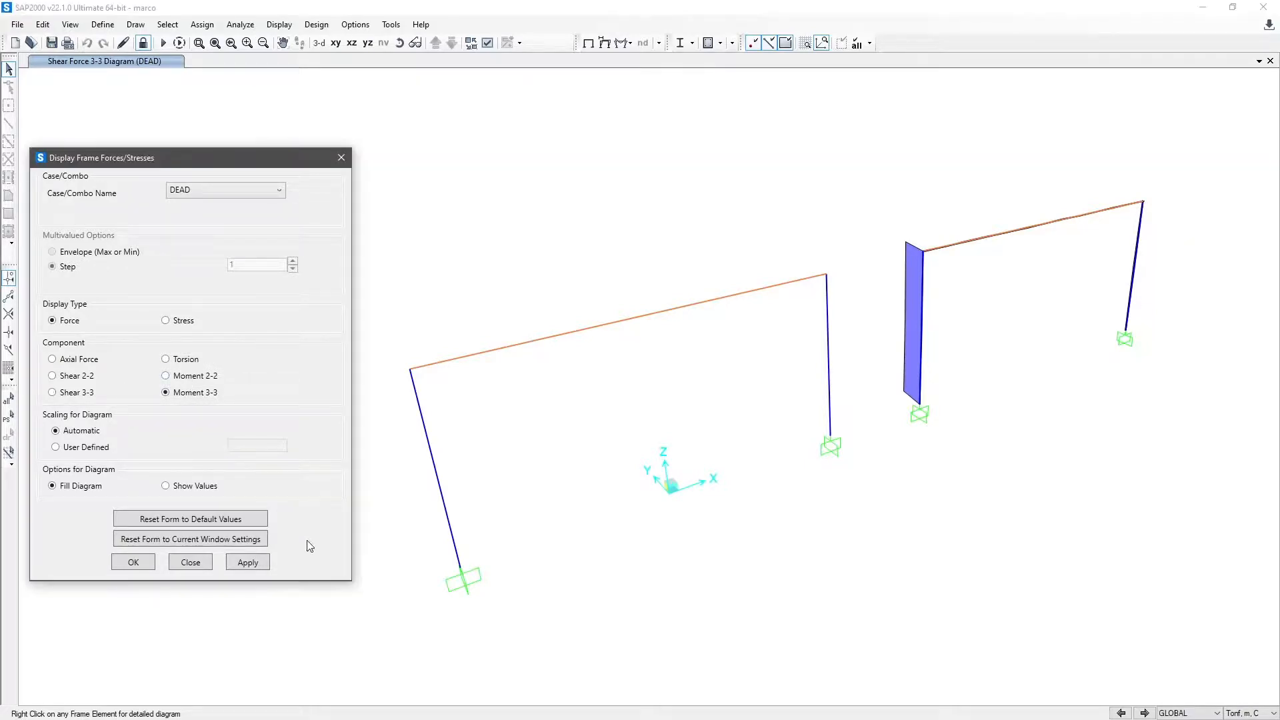
pyautogui.click(261, 567)
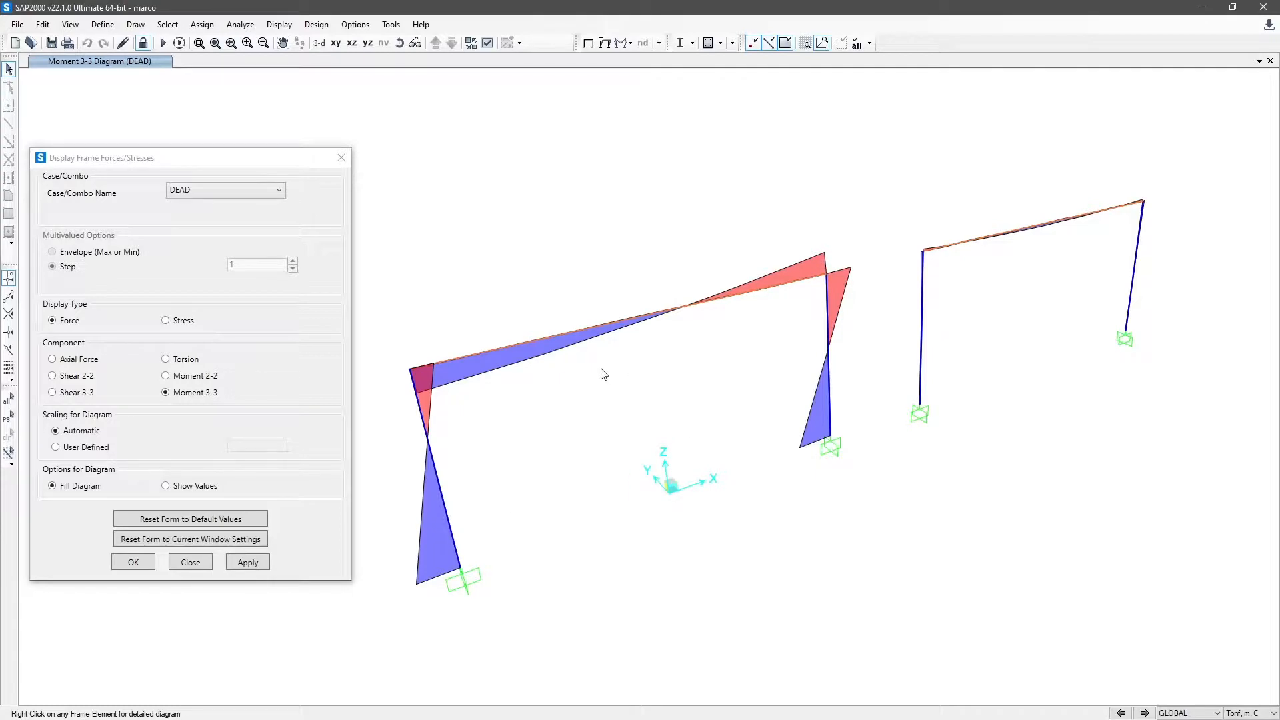
pyautogui.click(193, 378)
pyautogui.click(248, 564)
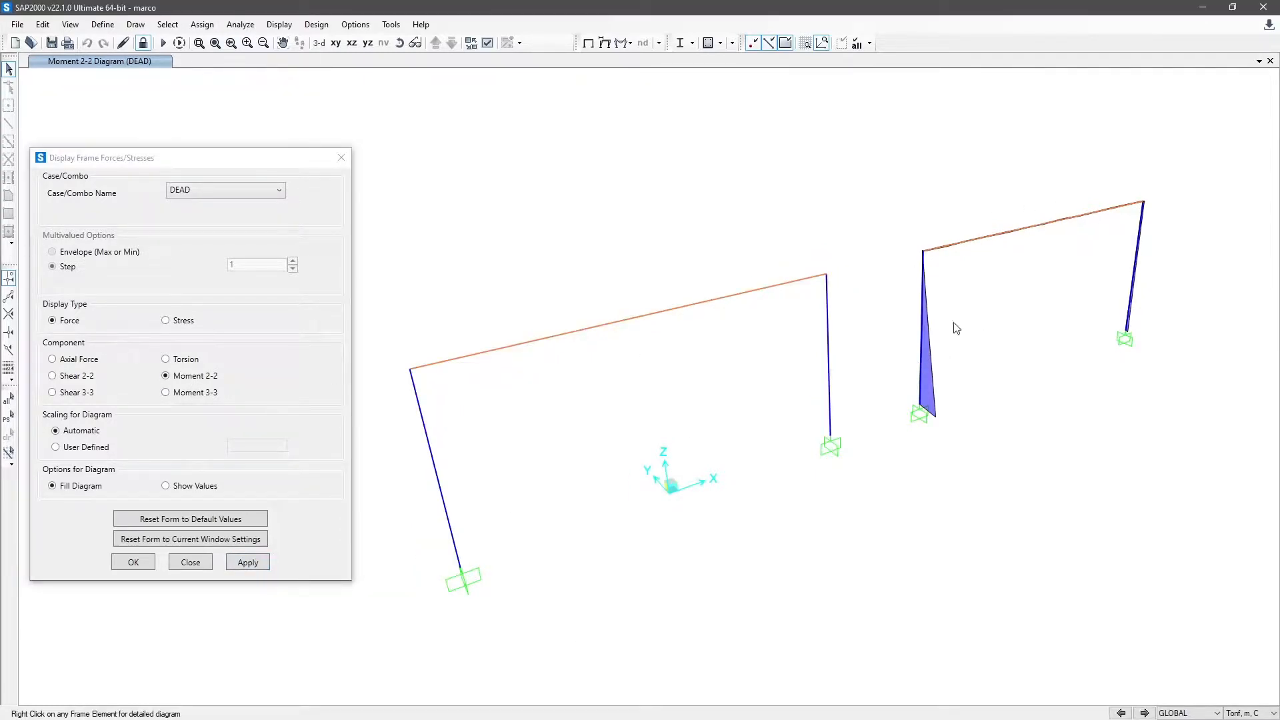
pyautogui.moveTo(920, 402)
pyautogui.moveTo(1136, 271)
# - Display the Torsion diagram for DEAD and examine the torsion values on the replicated frame
pyautogui.click(186, 360)
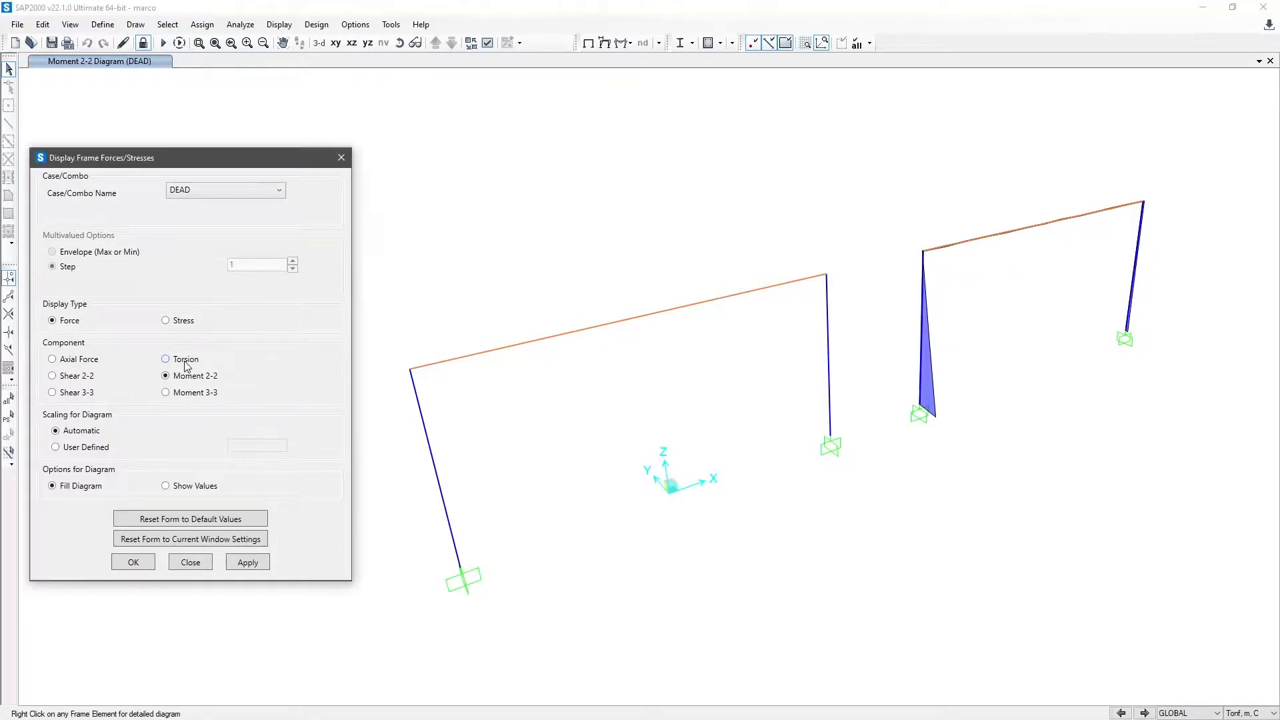
pyautogui.click(254, 566)
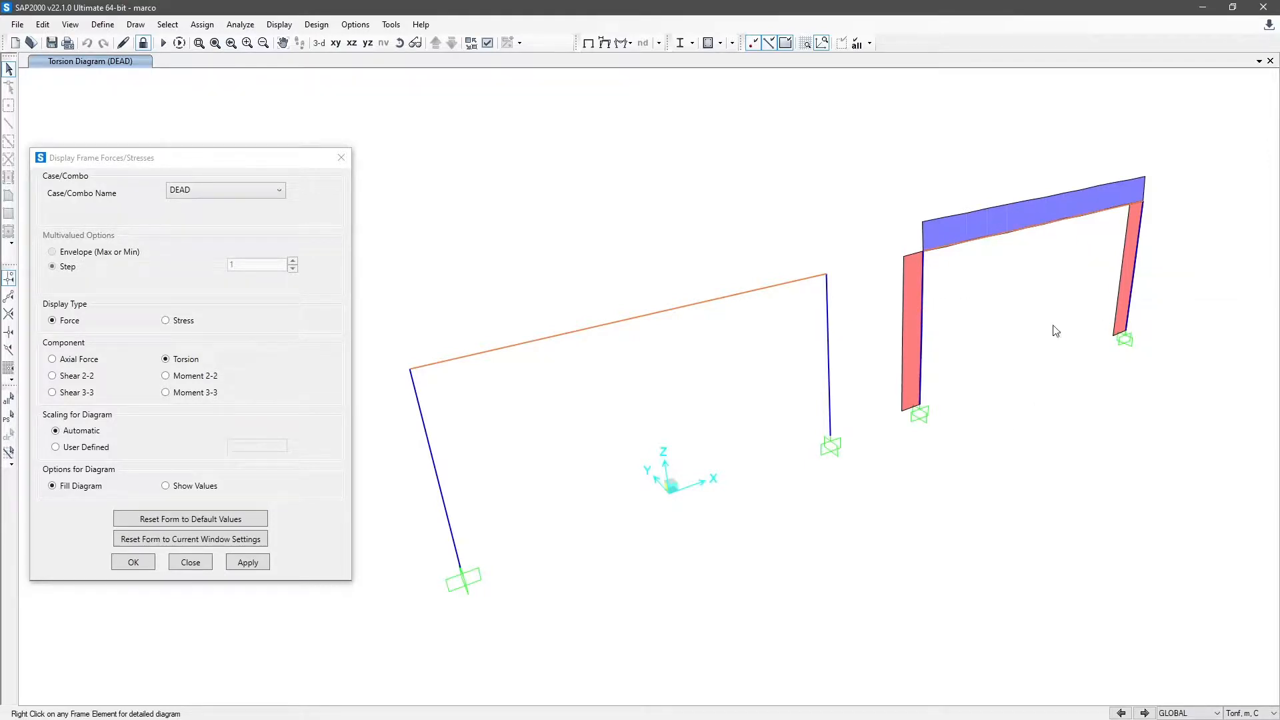
pyautogui.moveTo(1133, 293)
pyautogui.click(191, 562)
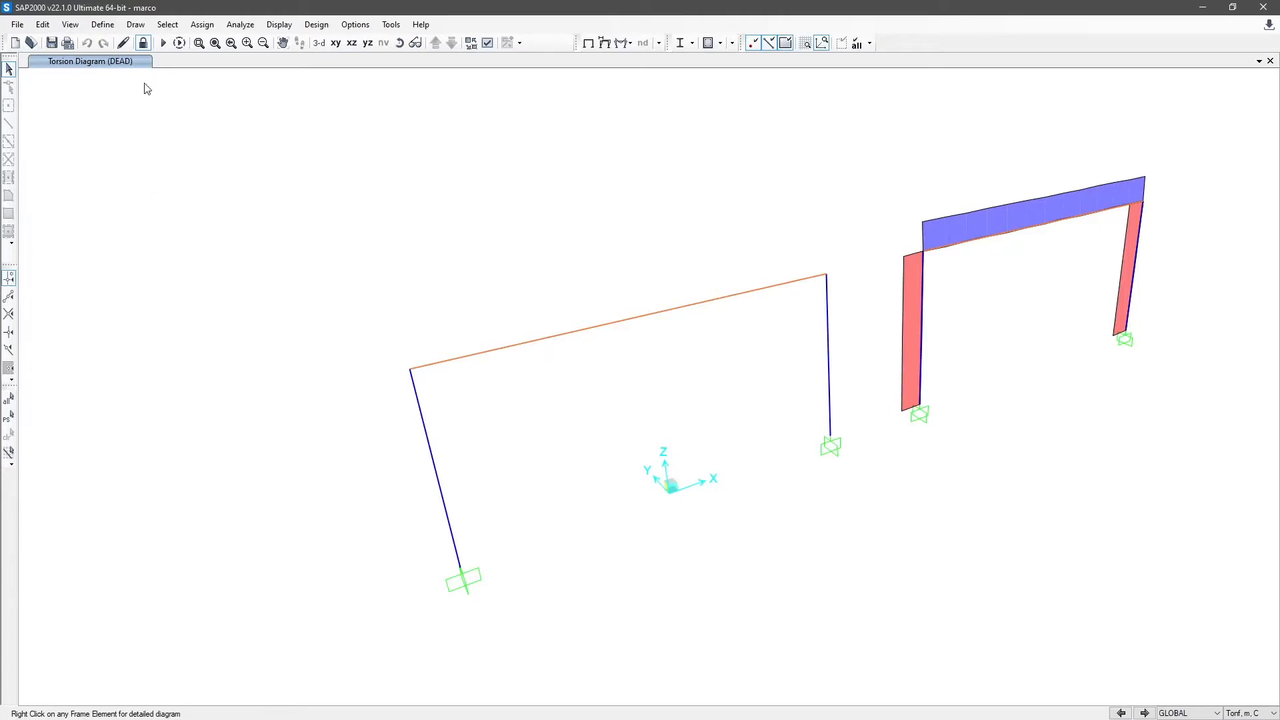
# - Unlock the model and delete the existing DEAD joint forces at the replicated frame's upper-left joint
pyautogui.click(142, 43)
pyautogui.click(661, 417)
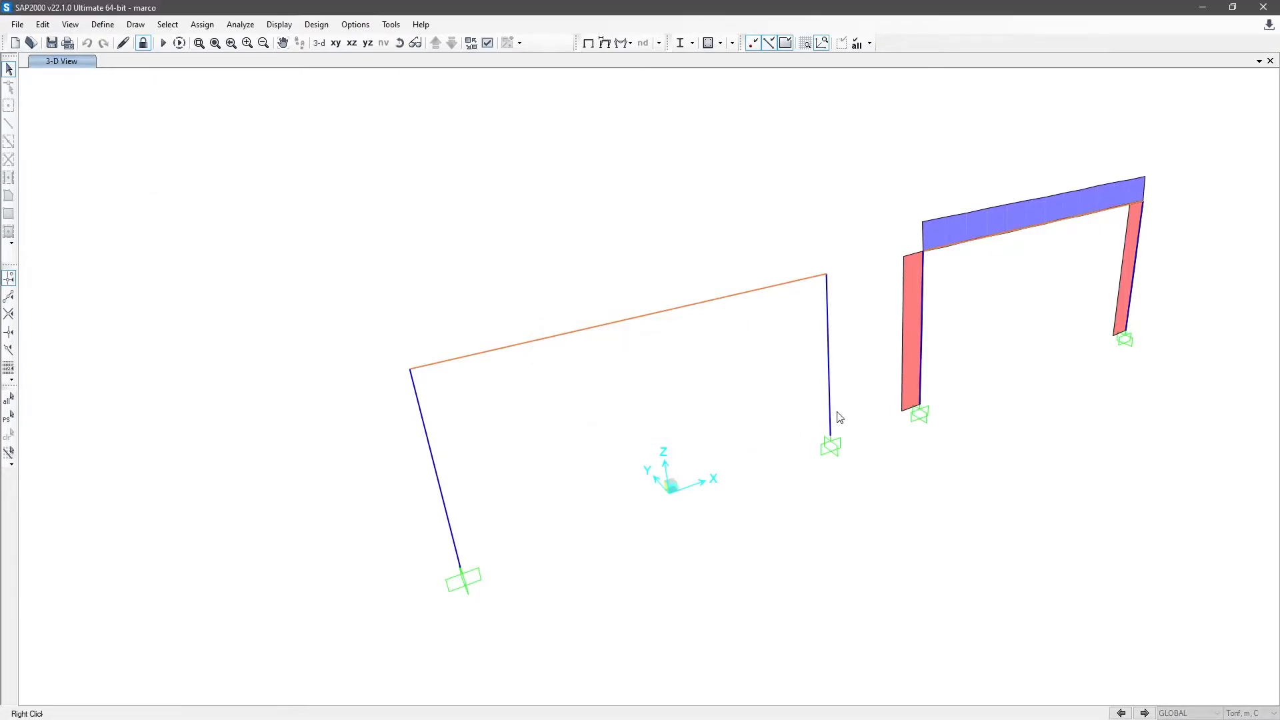
pyautogui.moveTo(901, 225); pyautogui.dragTo(944, 264)
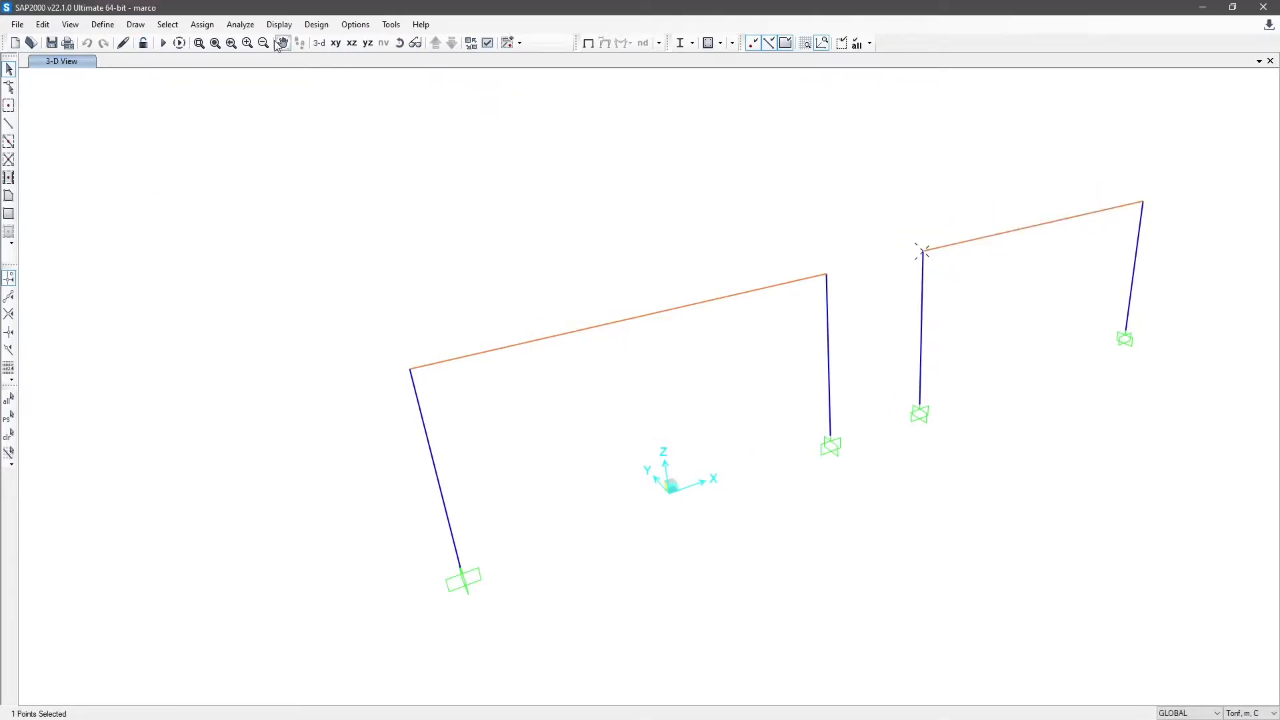
pyautogui.click(201, 25)
pyautogui.moveTo(264, 49)
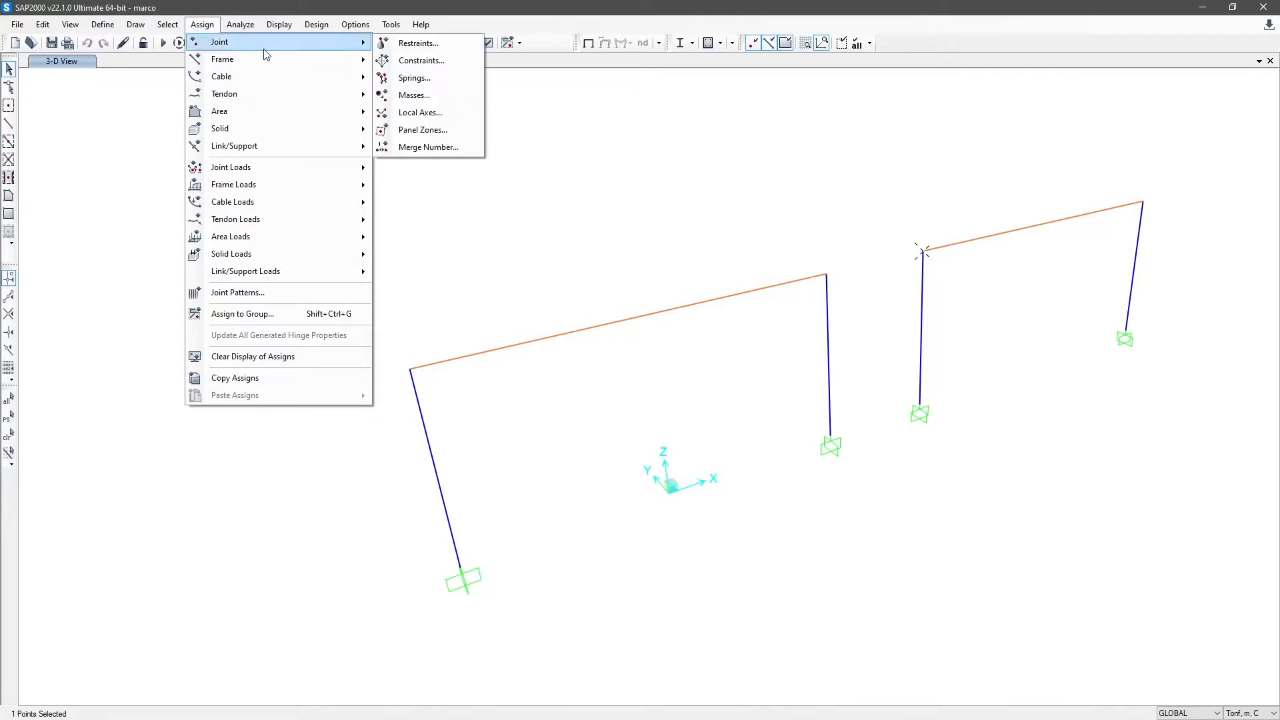
pyautogui.moveTo(280, 168)
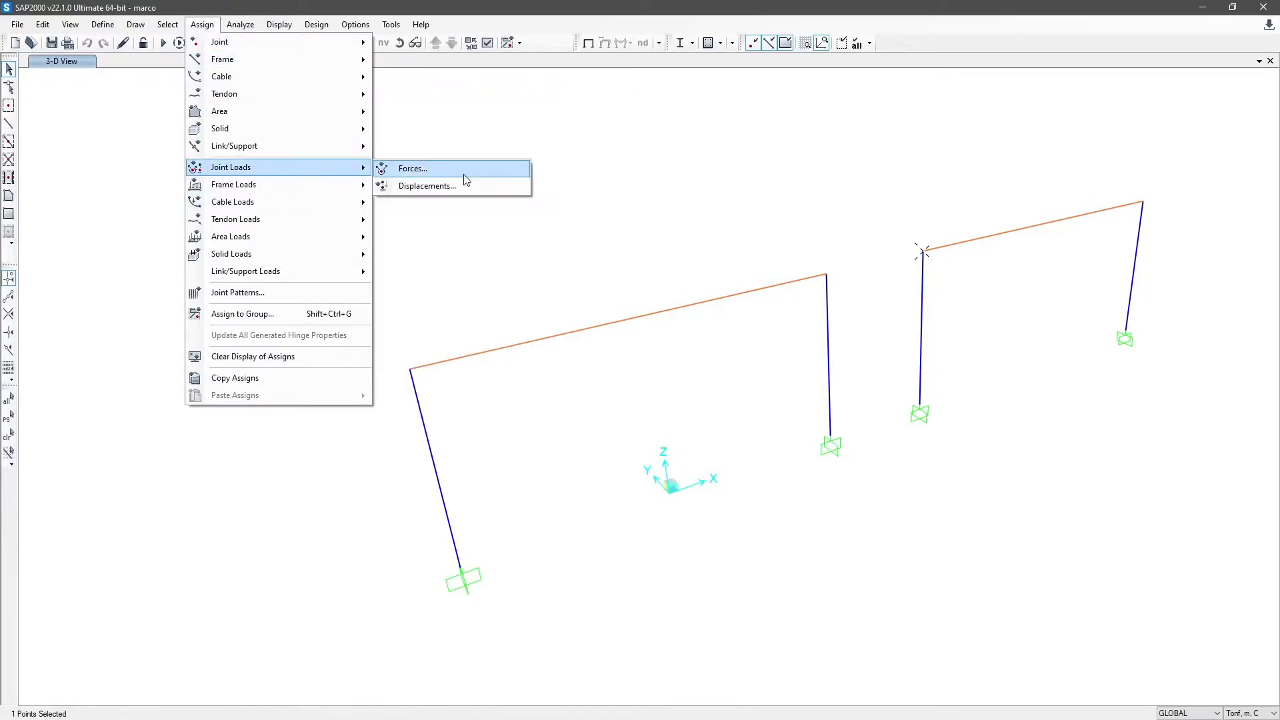
pyautogui.click(465, 174)
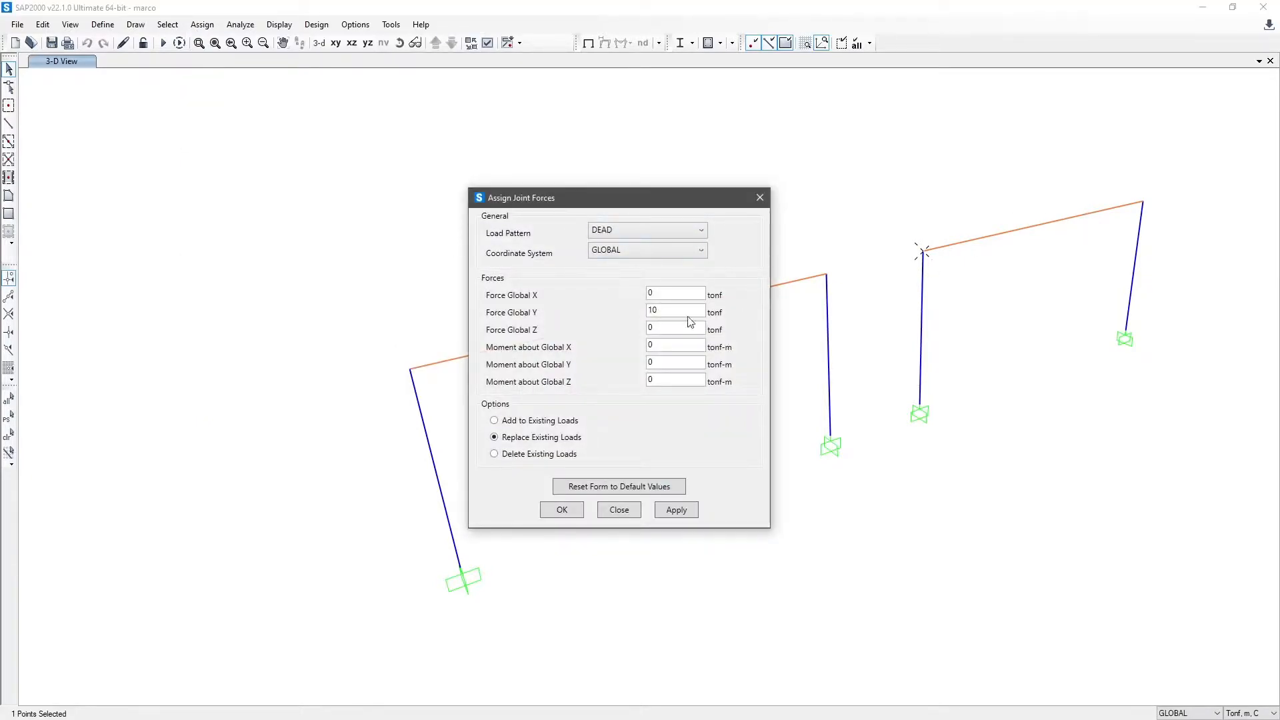
pyautogui.press('BackSpace')
pyautogui.press('BackSpace')
pyautogui.write('0')
pyautogui.click(546, 455)
pyautogui.click(668, 511)
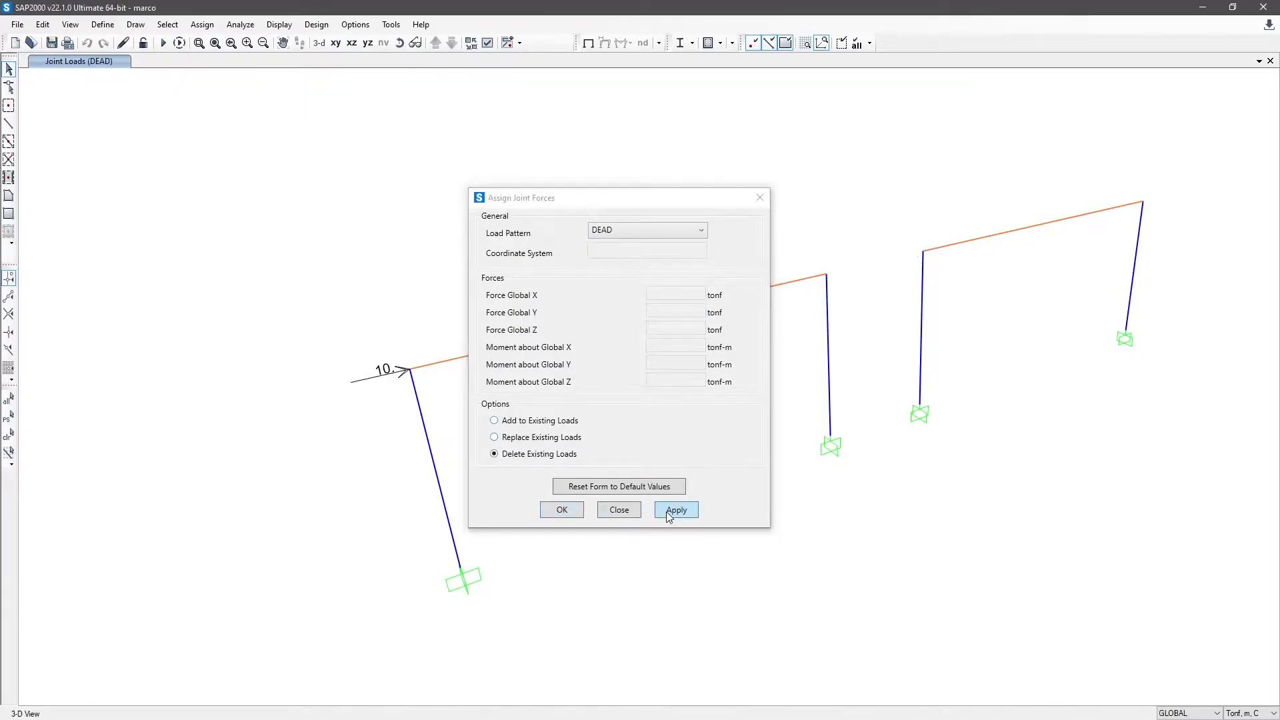
# - Assign a 10 tonf DEAD point load in global Y at relative distance 0.5 on the replicated frame's beam, replacing existing loads
pyautogui.click(632, 514)
pyautogui.moveTo(1002, 252); pyautogui.dragTo(975, 200)
pyautogui.click(202, 24)
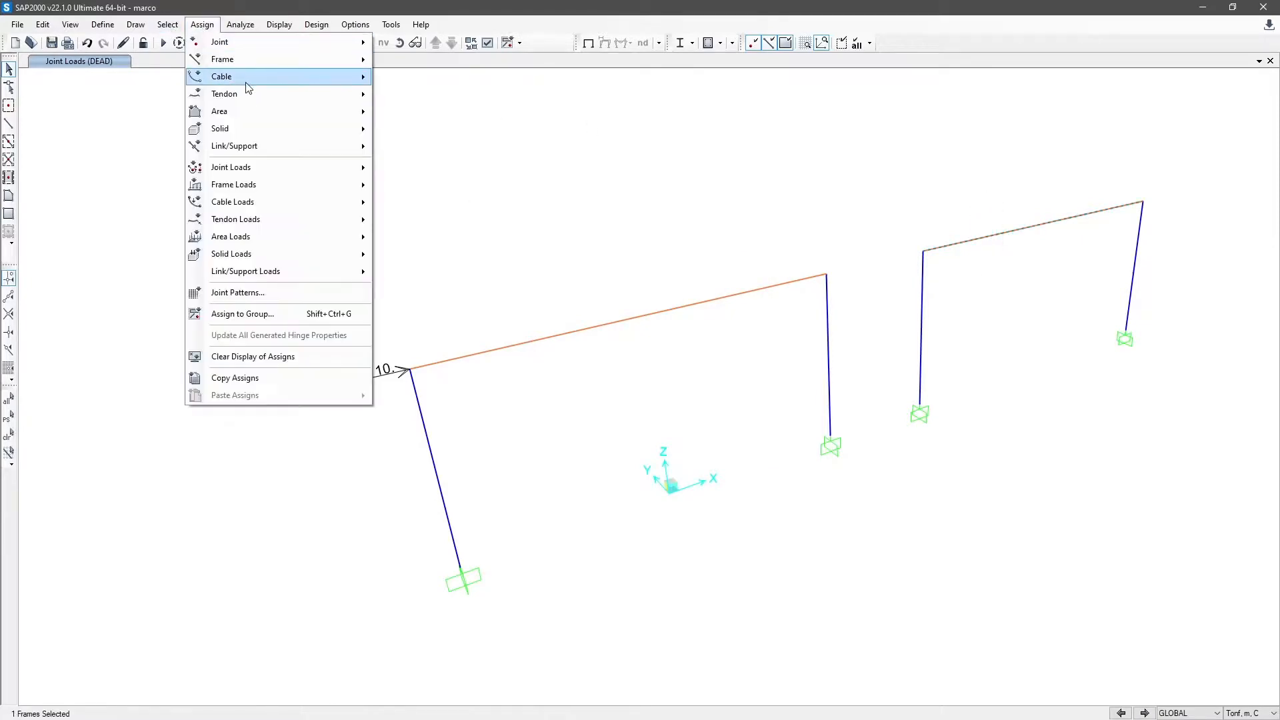
pyautogui.moveTo(266, 185)
pyautogui.click(452, 188)
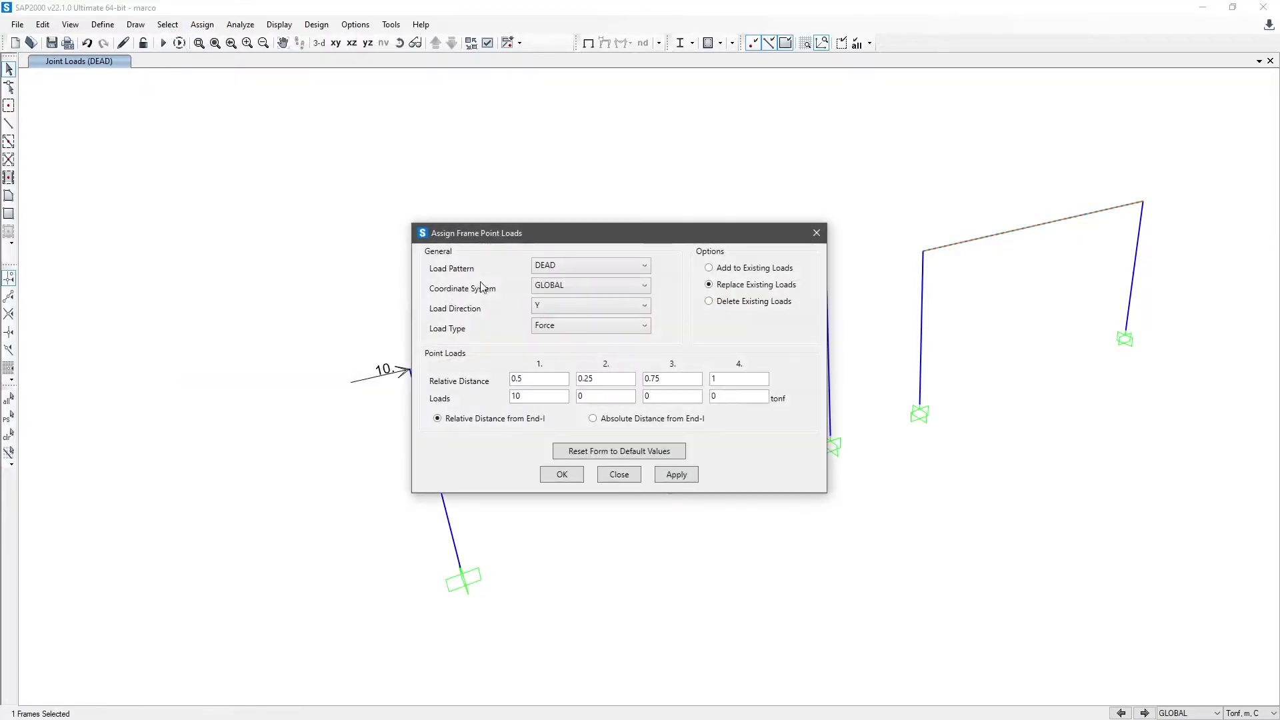
pyautogui.click(569, 305)
pyautogui.click(554, 322)
pyautogui.moveTo(527, 379); pyautogui.dragTo(501, 381)
pyautogui.moveTo(551, 397); pyautogui.dragTo(464, 398)
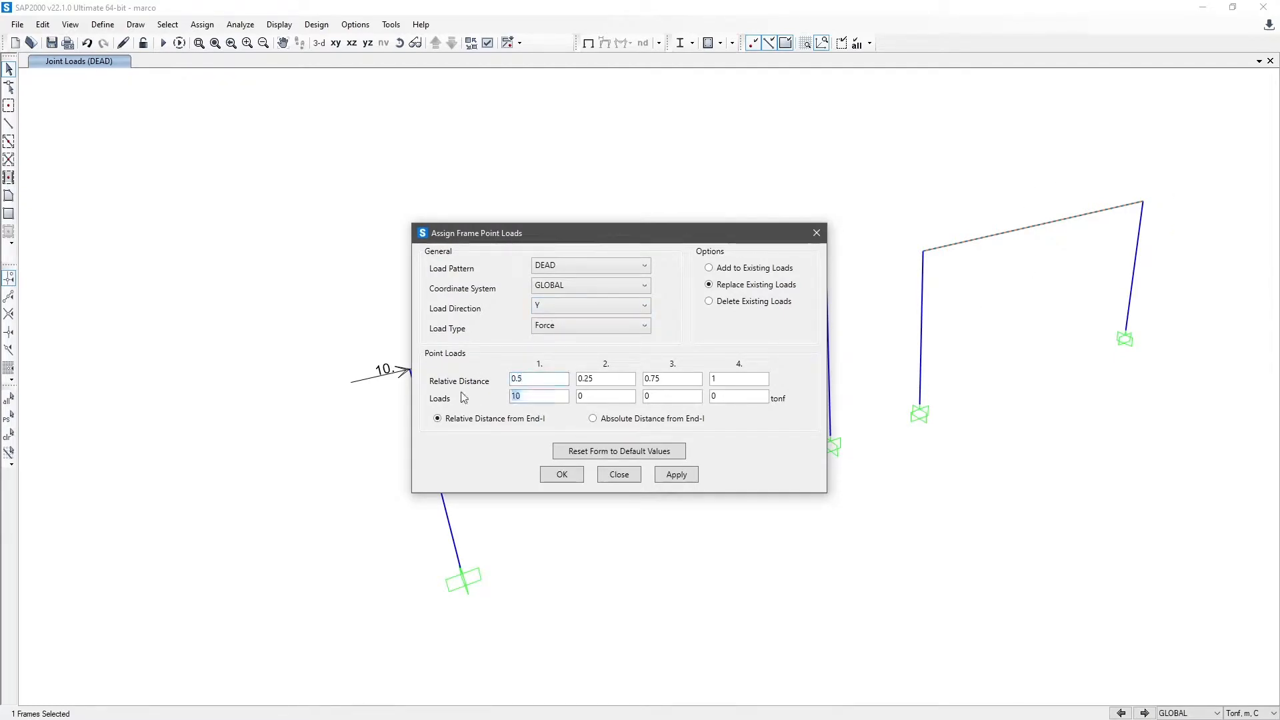
pyautogui.click(690, 477)
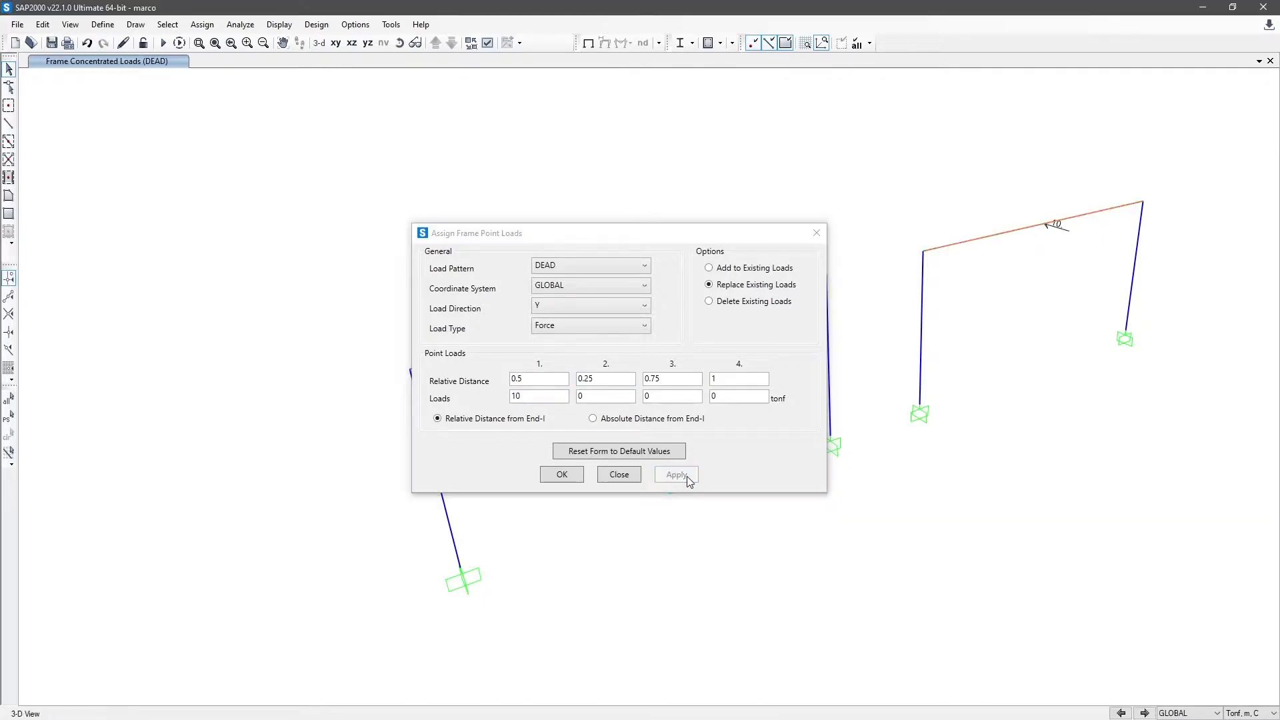
pyautogui.click(620, 474)
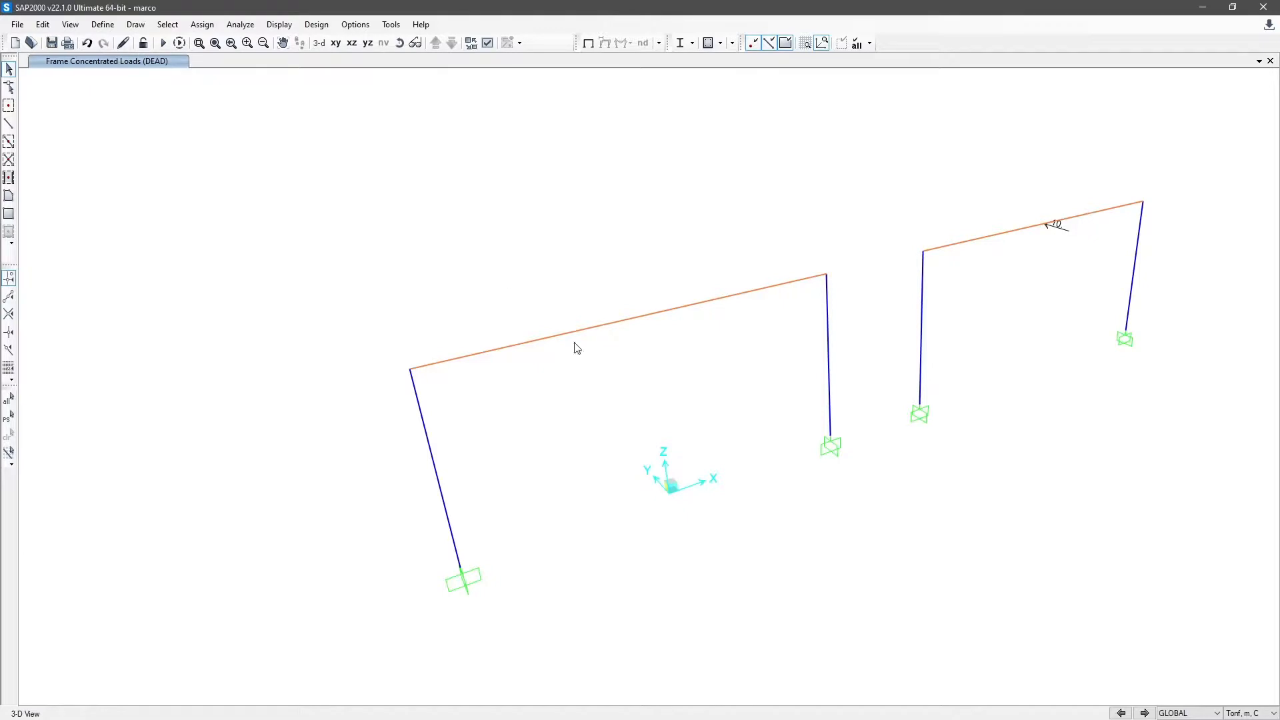
# - Assign a uniform 3 tonf/m DEAD load in the Gravity direction to the original frame's beam, replacing existing loads
pyautogui.moveTo(614, 381); pyautogui.dragTo(531, 251)
pyautogui.click(207, 27)
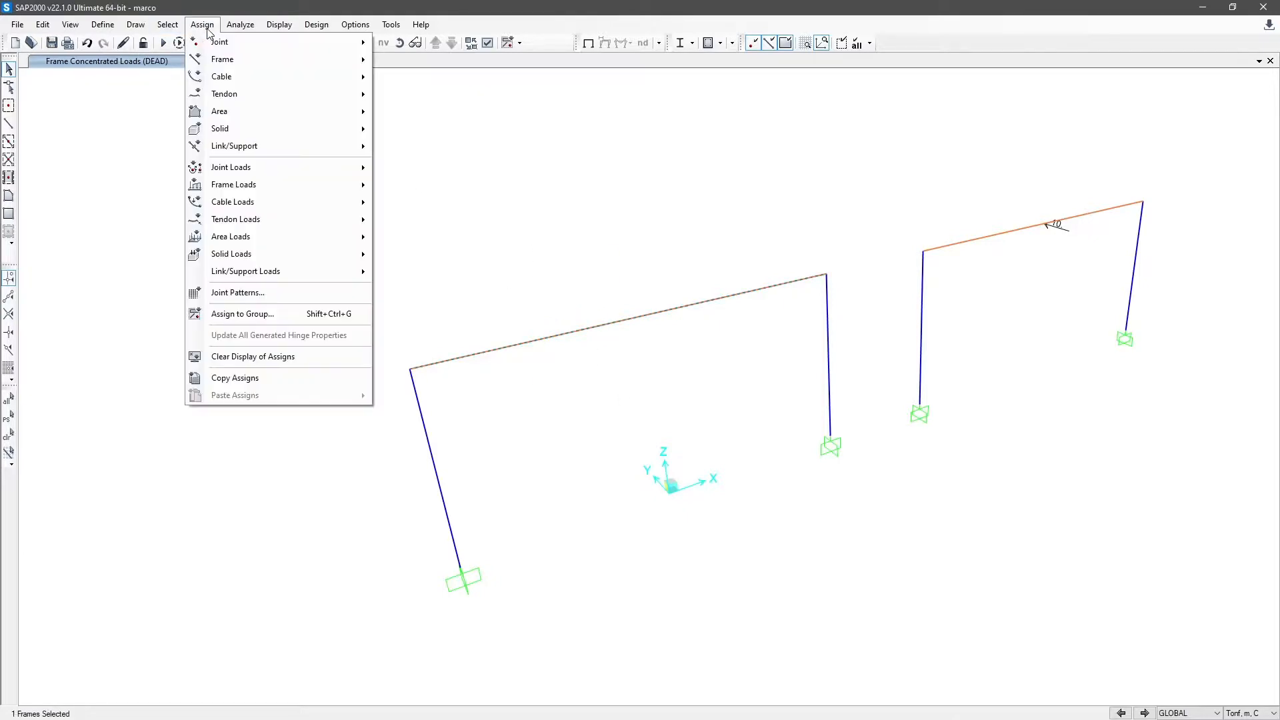
pyautogui.moveTo(313, 186)
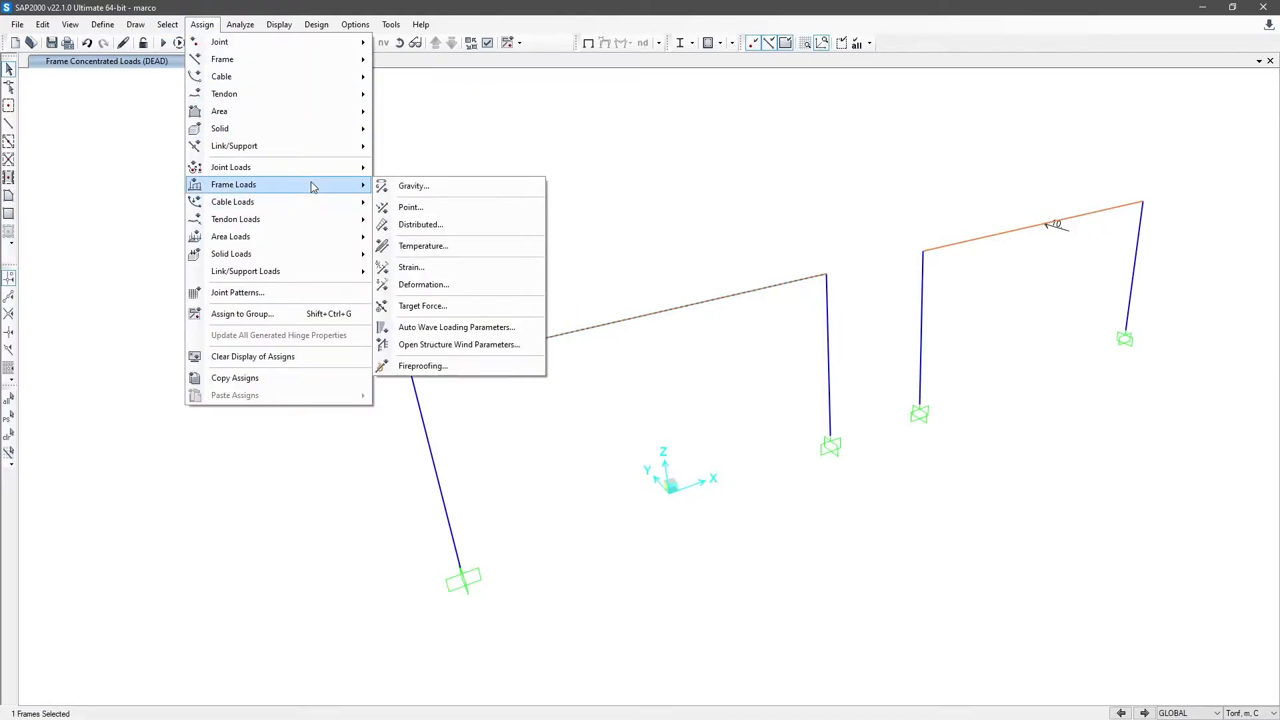
pyautogui.click(440, 227)
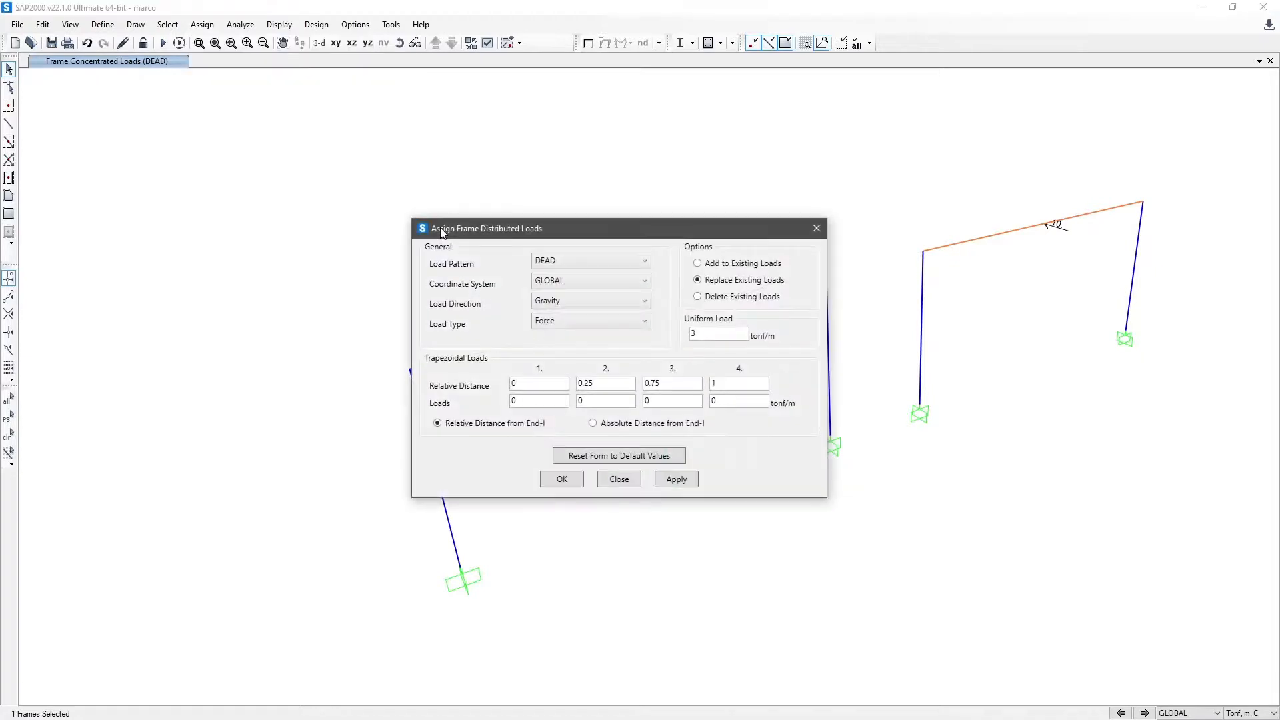
pyautogui.click(583, 301)
pyautogui.click(583, 299)
pyautogui.press('Tab')
pyautogui.click(675, 479)
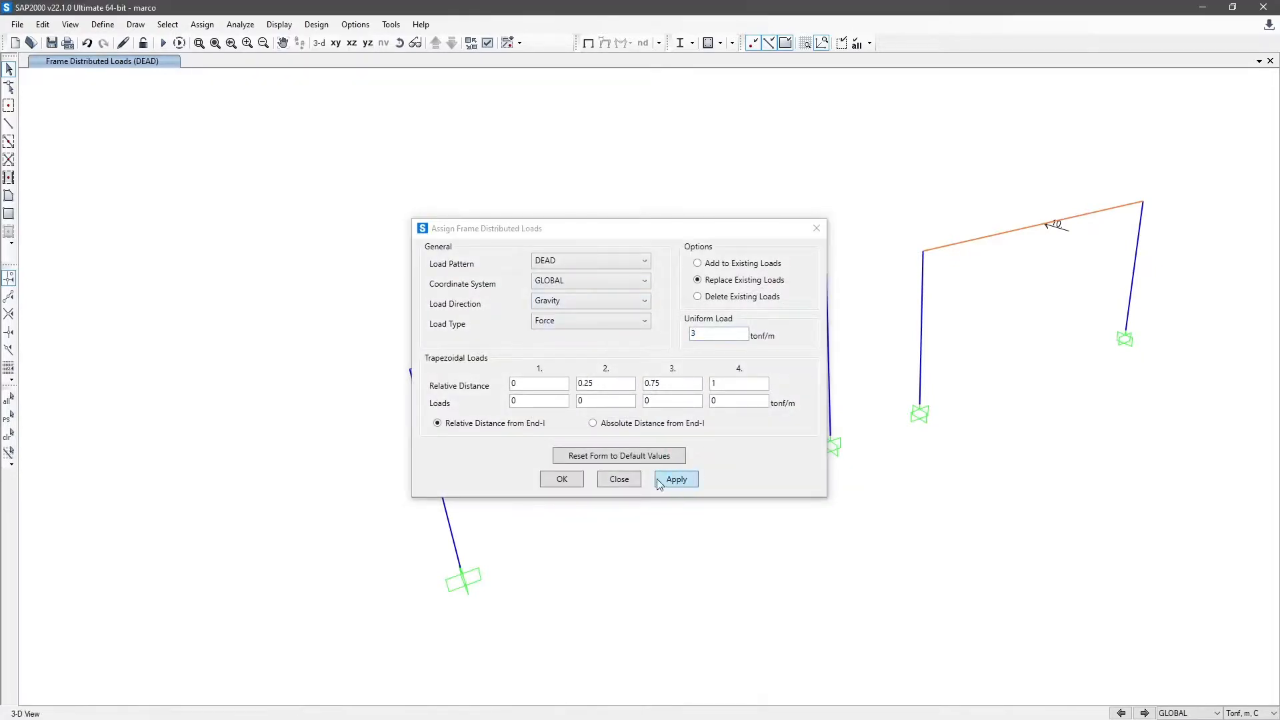
pyautogui.click(620, 481)
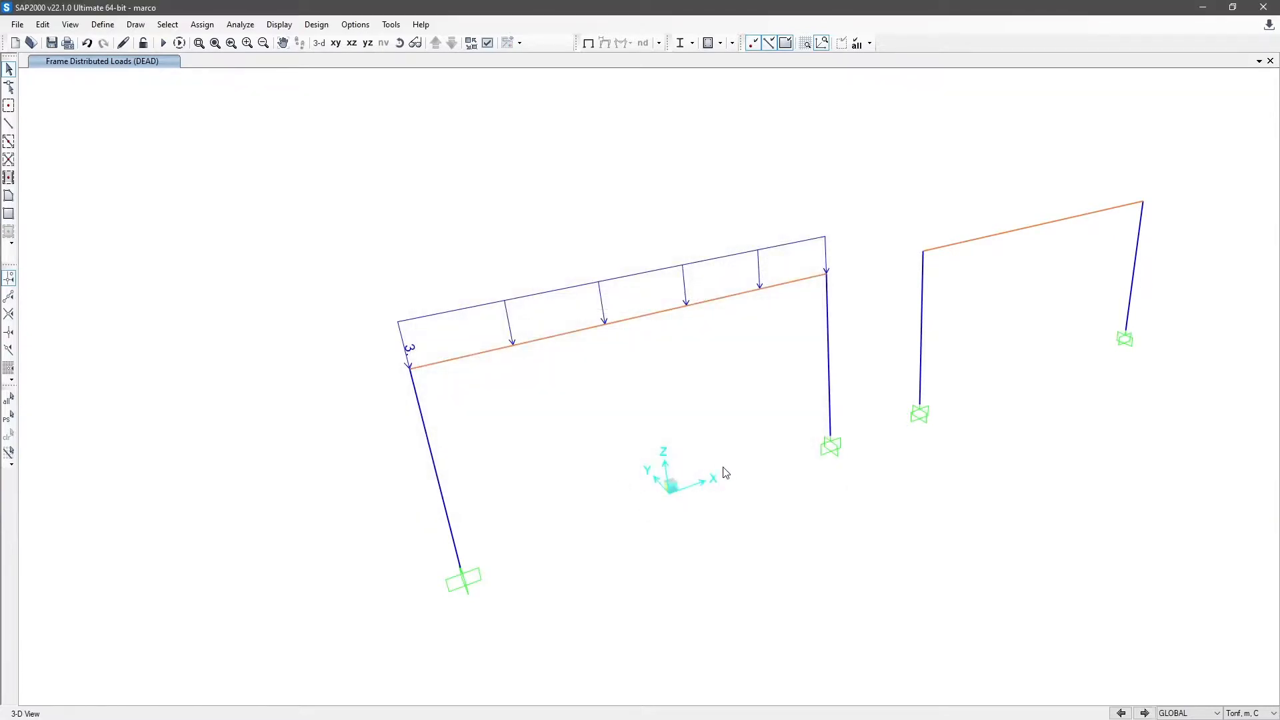
# - Run the analysis with the revised loads on both frames
pyautogui.keyDown('shift'); pyautogui.moveTo(726, 472); pyautogui.dragTo(543, 437, button='middle'); pyautogui.keyUp('shift')
pyautogui.click(322, 43)
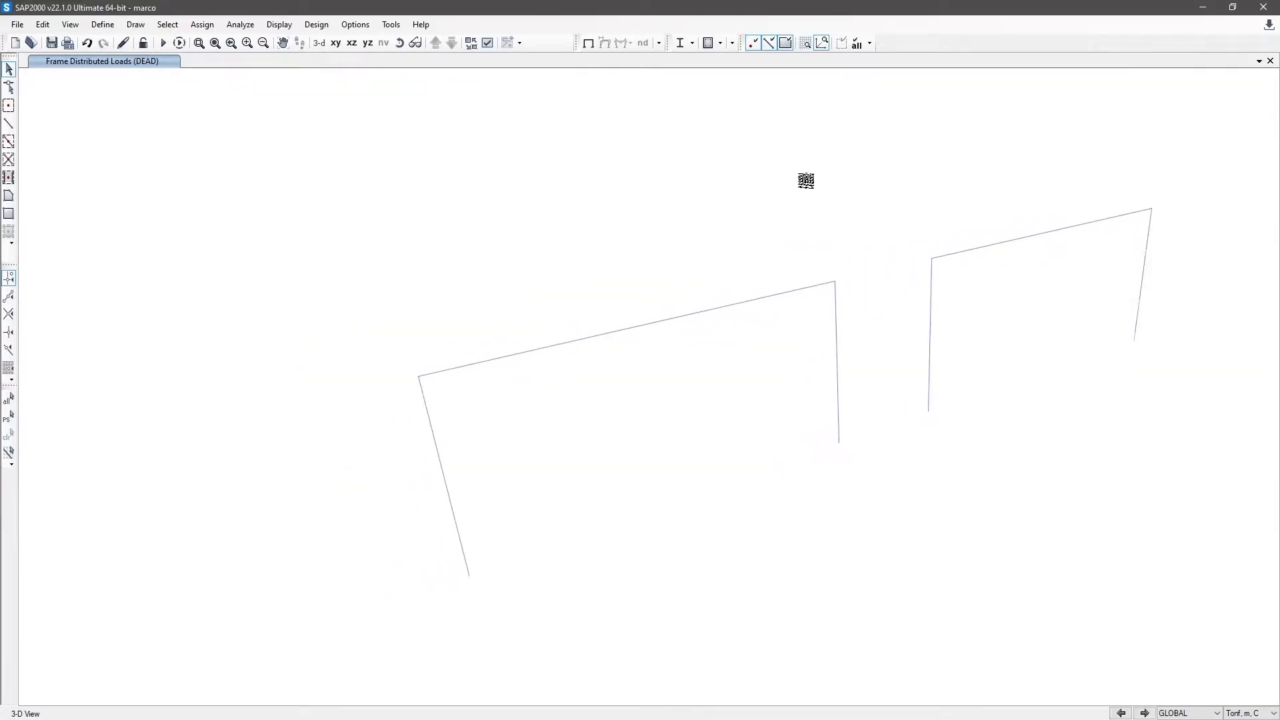
pyautogui.click(163, 44)
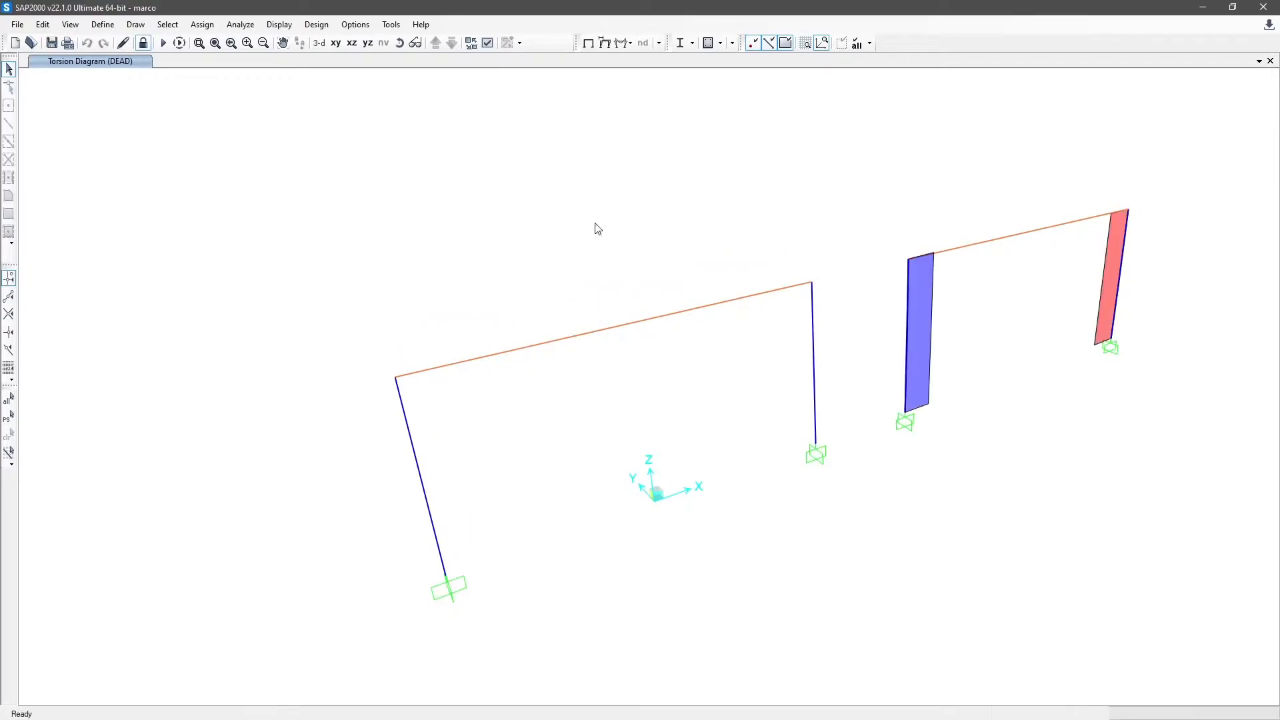
# - Display the Axial Force diagram for DEAD as a filled diagram and examine the axial values on the original frame
pyautogui.click(627, 42)
pyautogui.click(644, 86)
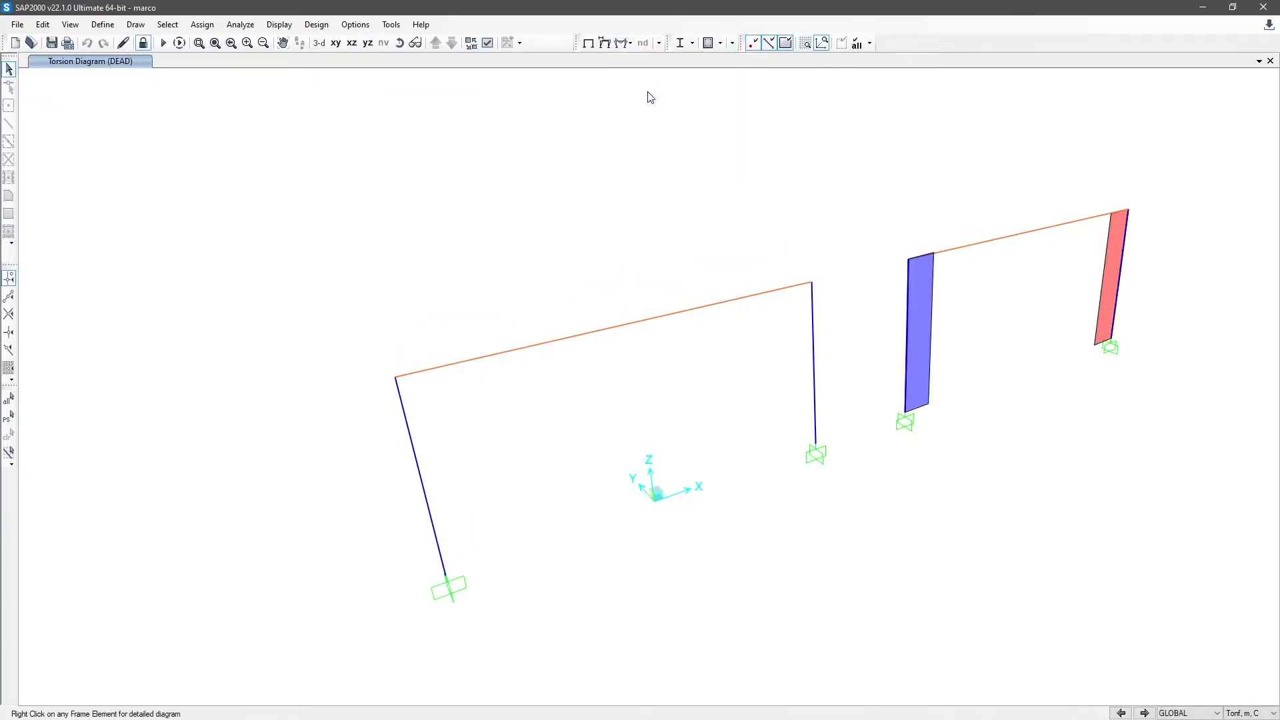
pyautogui.moveTo(631, 165); pyautogui.dragTo(206, 176)
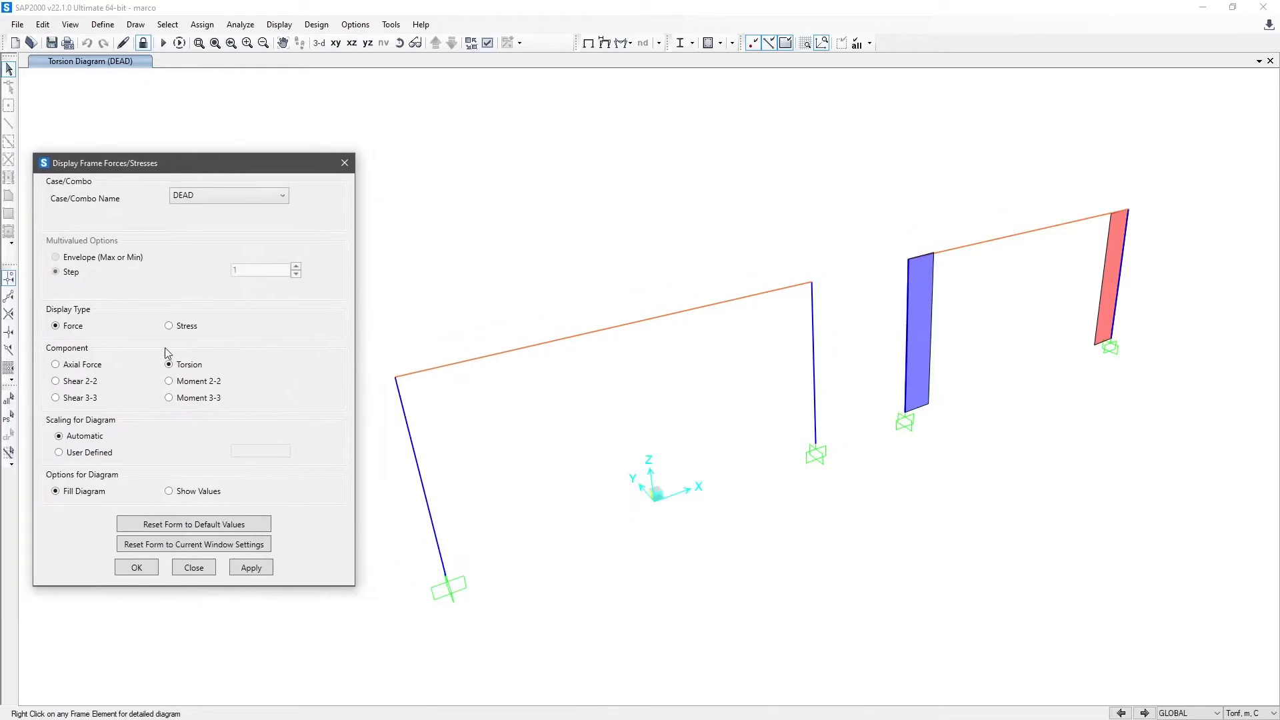
pyautogui.click(260, 567)
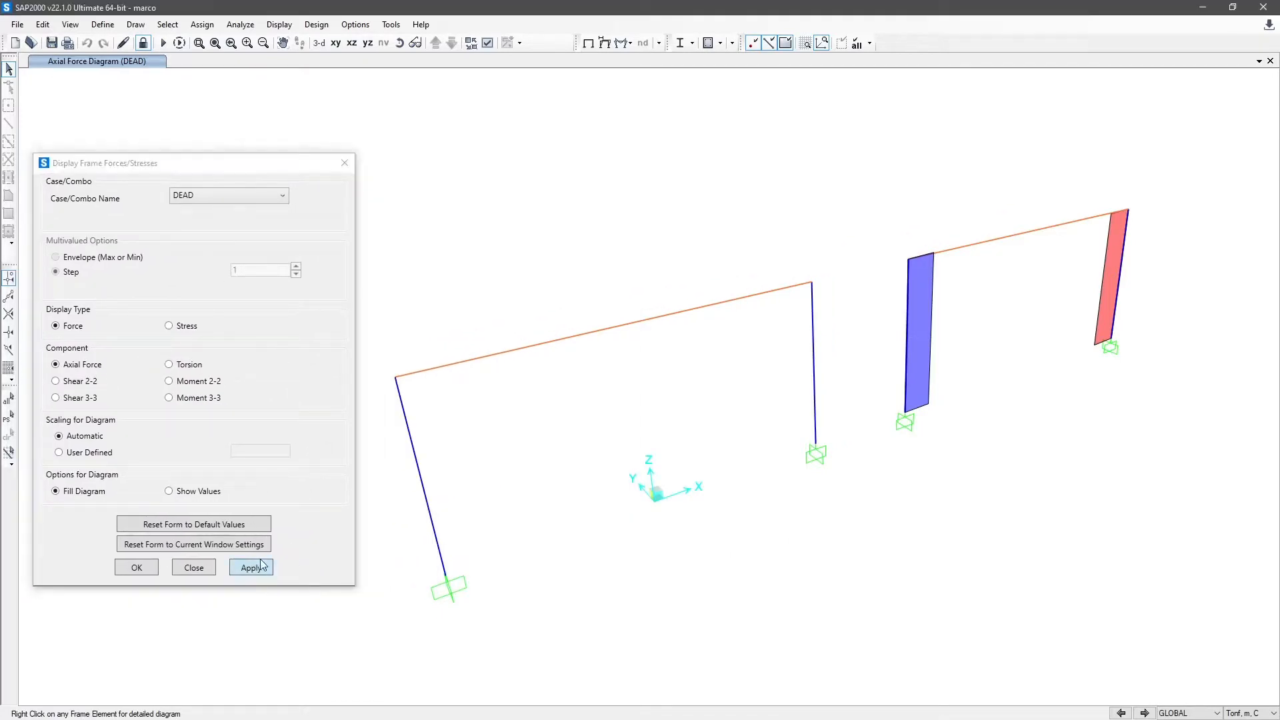
pyautogui.moveTo(848, 456); pyautogui.dragTo(923, 440, button='middle')
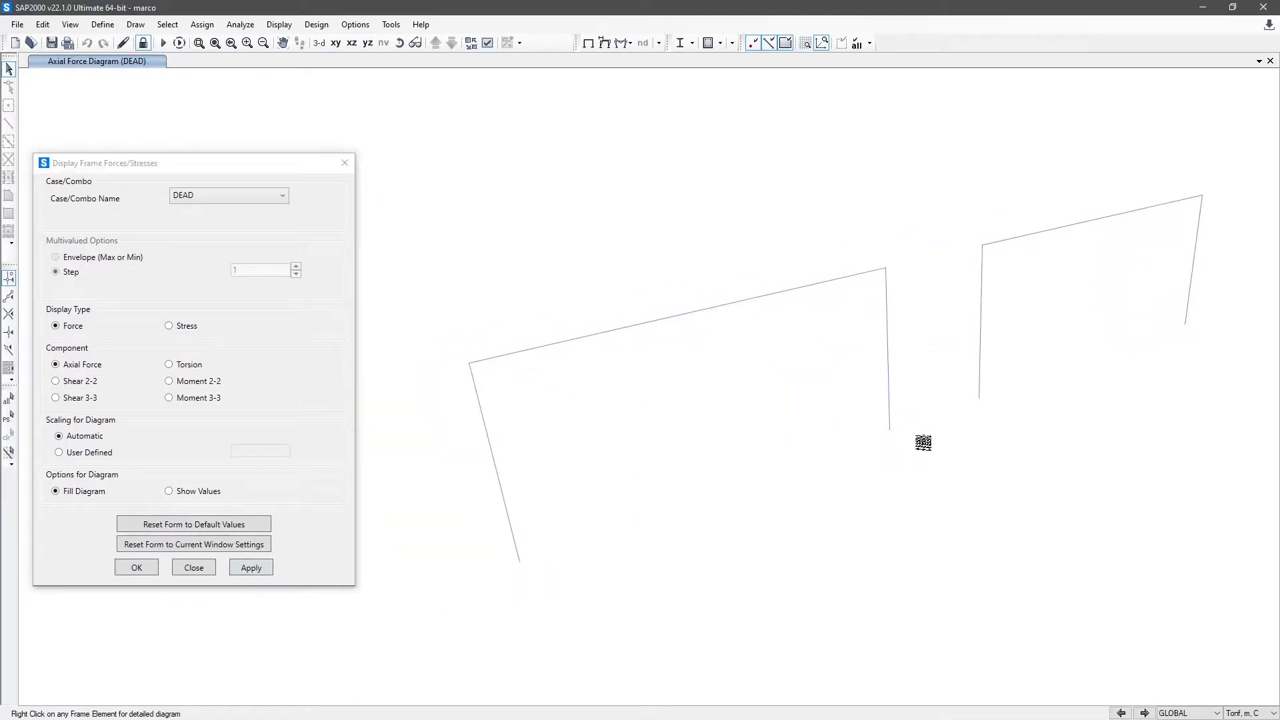
pyautogui.moveTo(702, 483); pyautogui.dragTo(658, 509, button='middle')
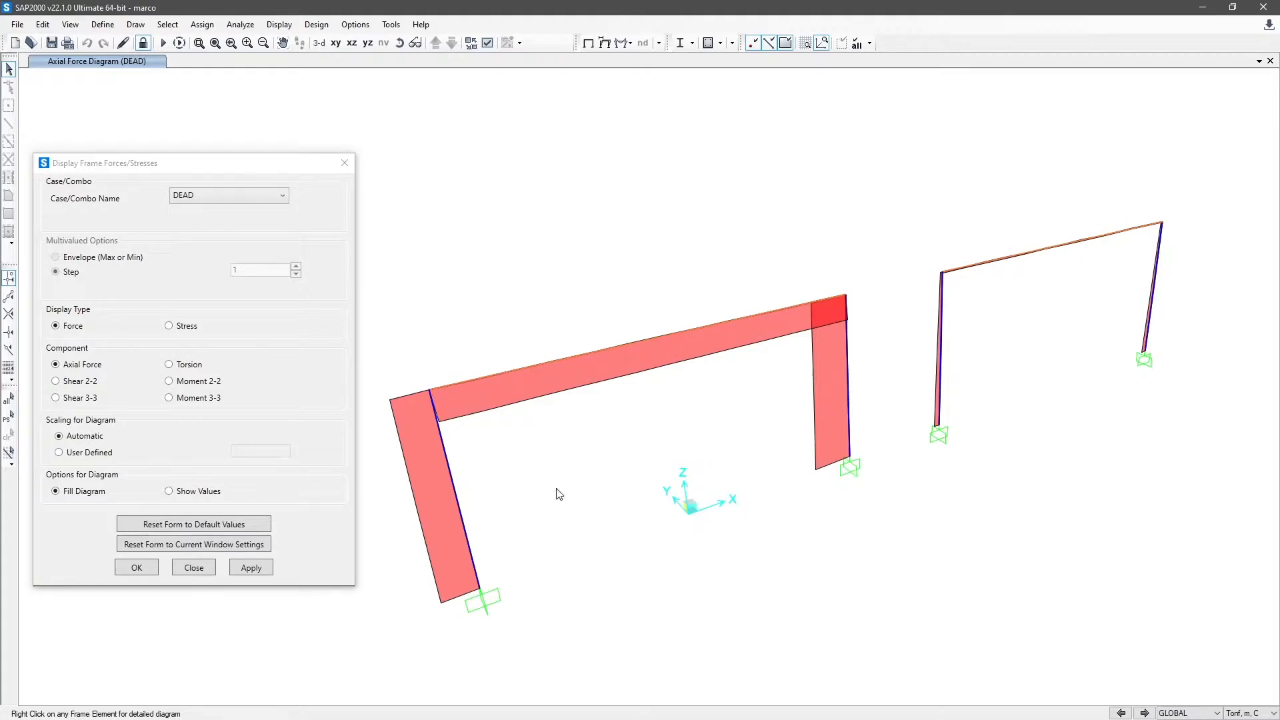
pyautogui.moveTo(468, 545)
pyautogui.moveTo(504, 376)
# - Display the Shear 2-2 diagram for DEAD, and switch the diagram to Shear 3-3
pyautogui.click(79, 381)
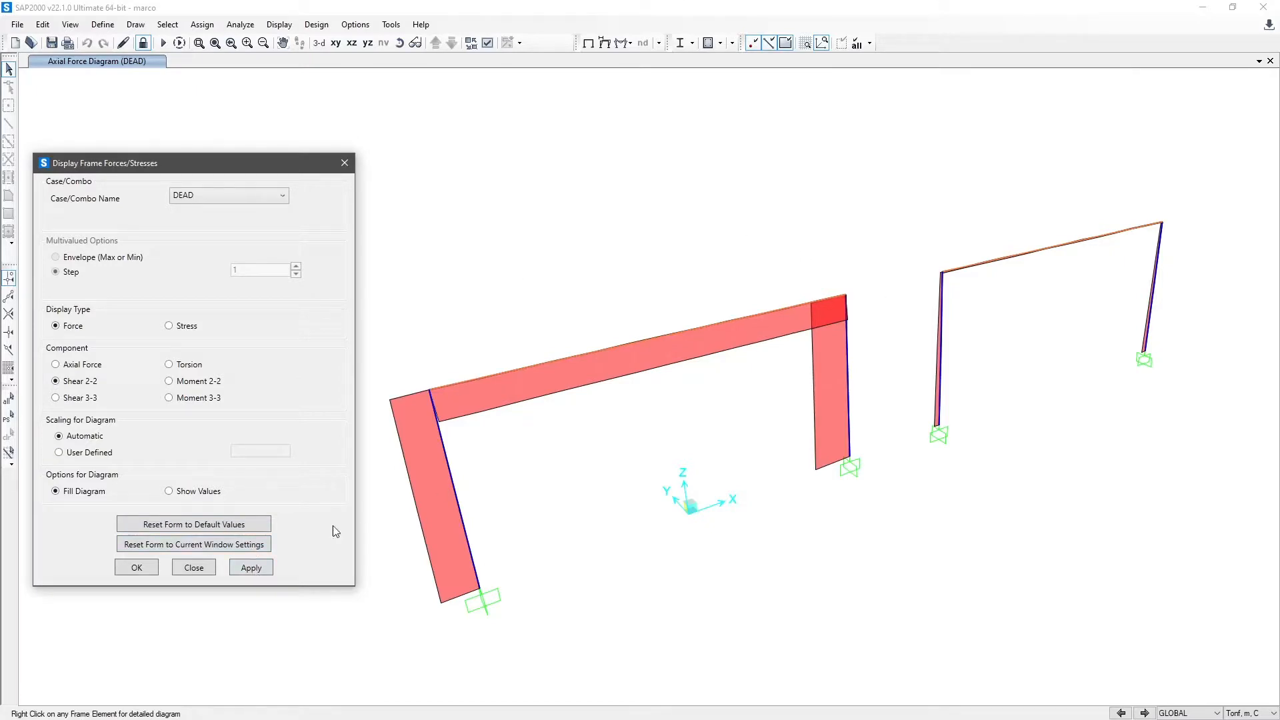
pyautogui.click(250, 568)
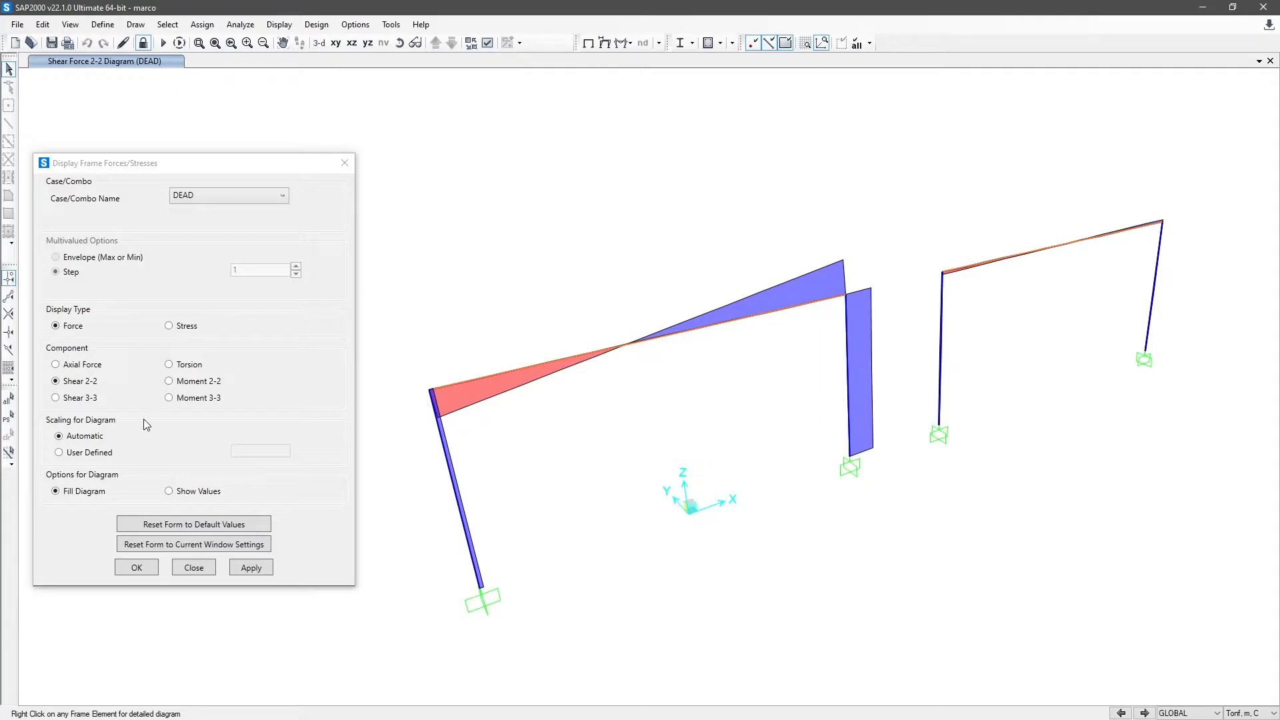
pyautogui.click(74, 399)
pyautogui.click(251, 567)
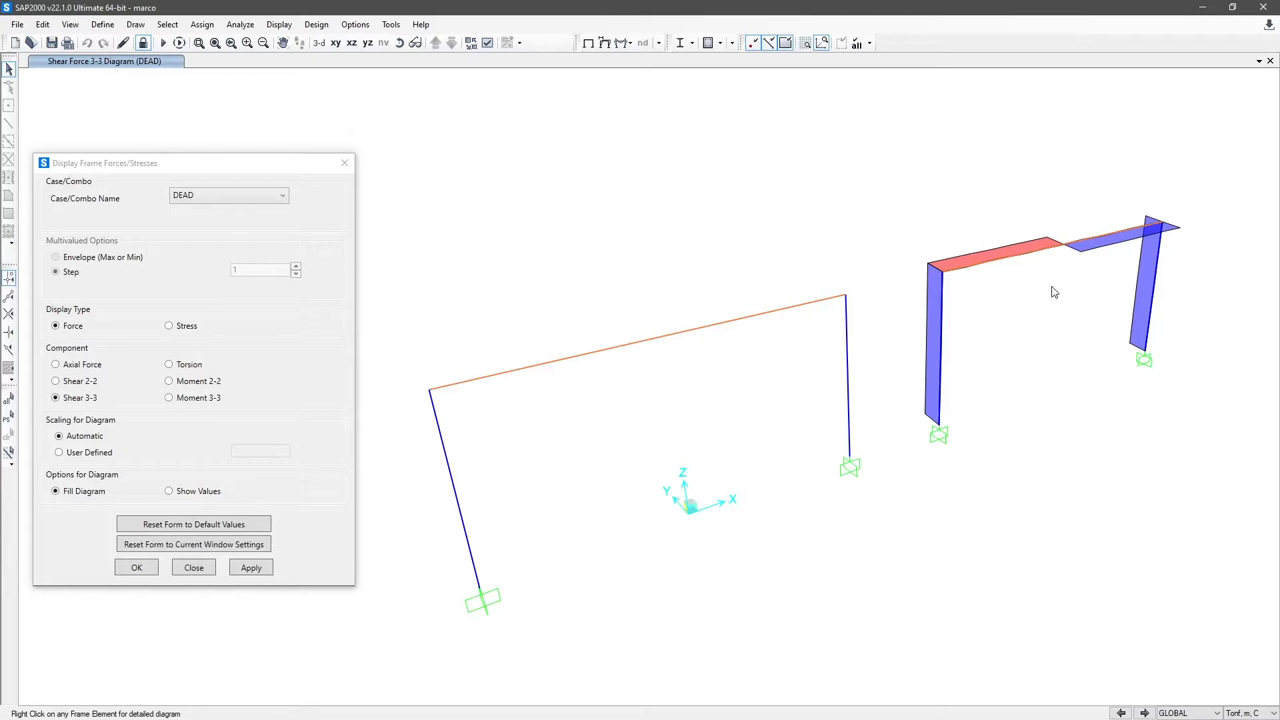
# - Display the Moment 3-3 diagram for DEAD, and switch the diagram to Moment 2-2
pyautogui.click(212, 398)
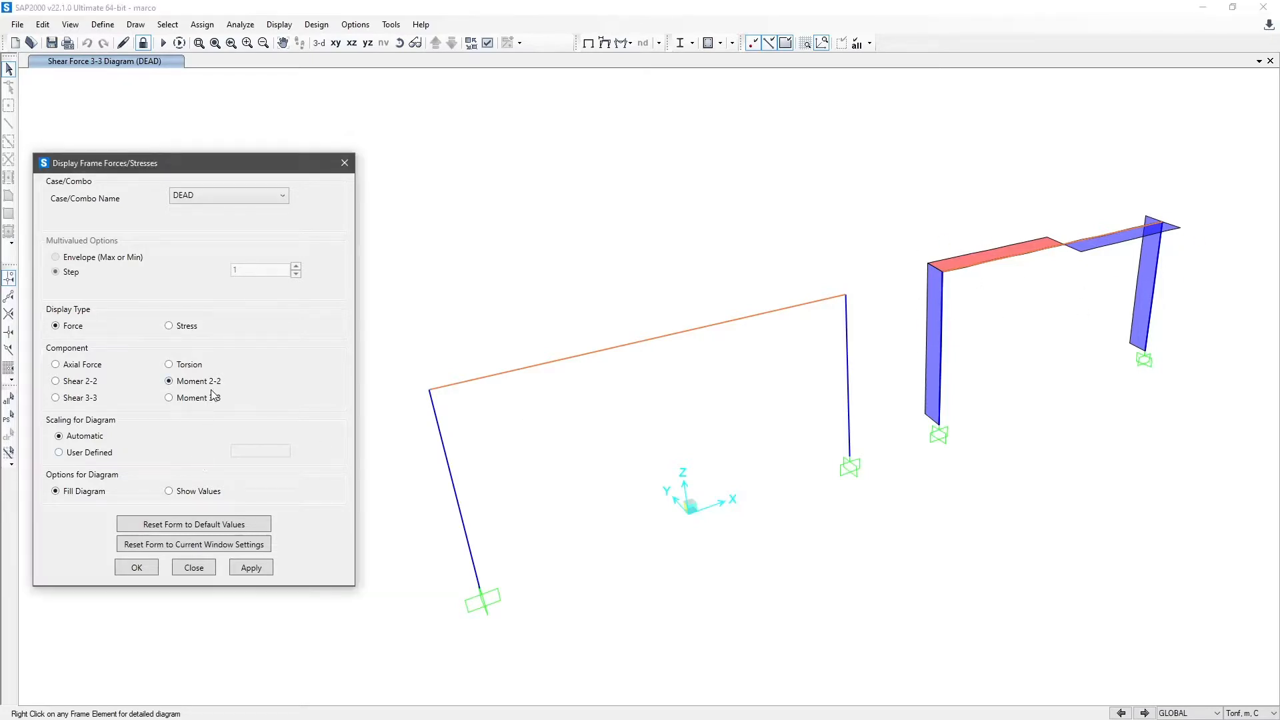
pyautogui.click(259, 572)
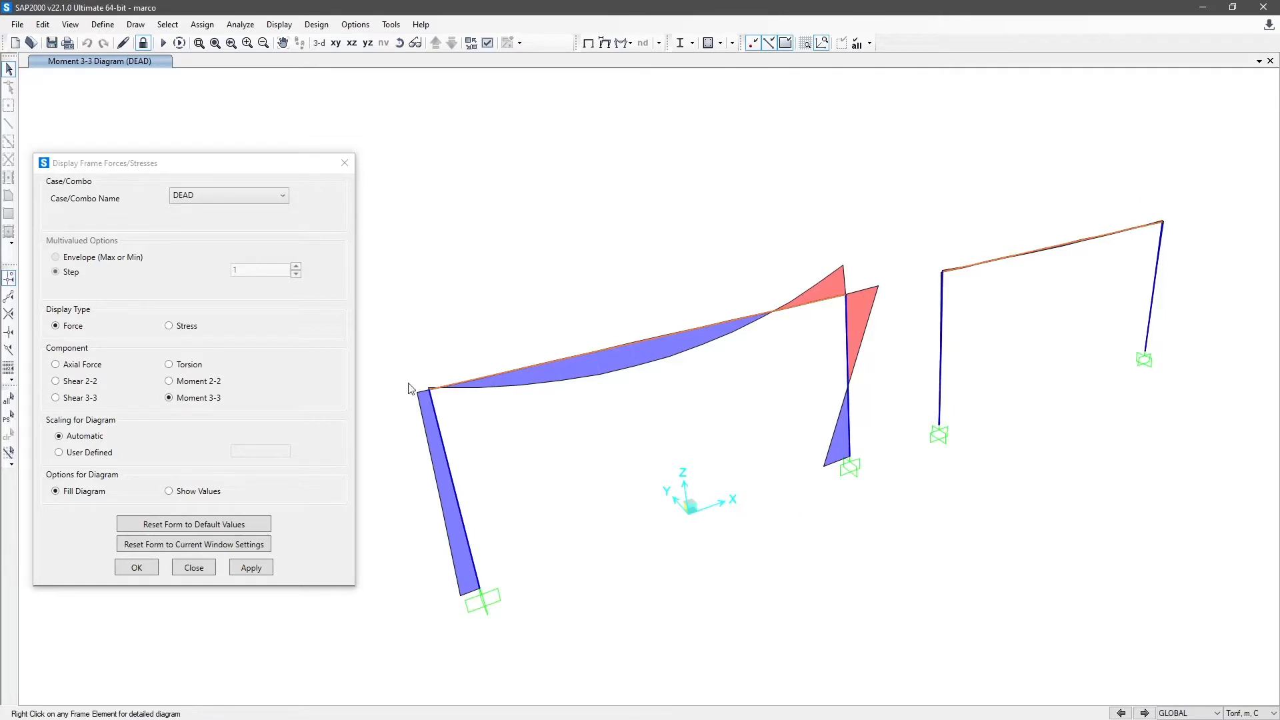
pyautogui.click(210, 384)
pyautogui.click(251, 568)
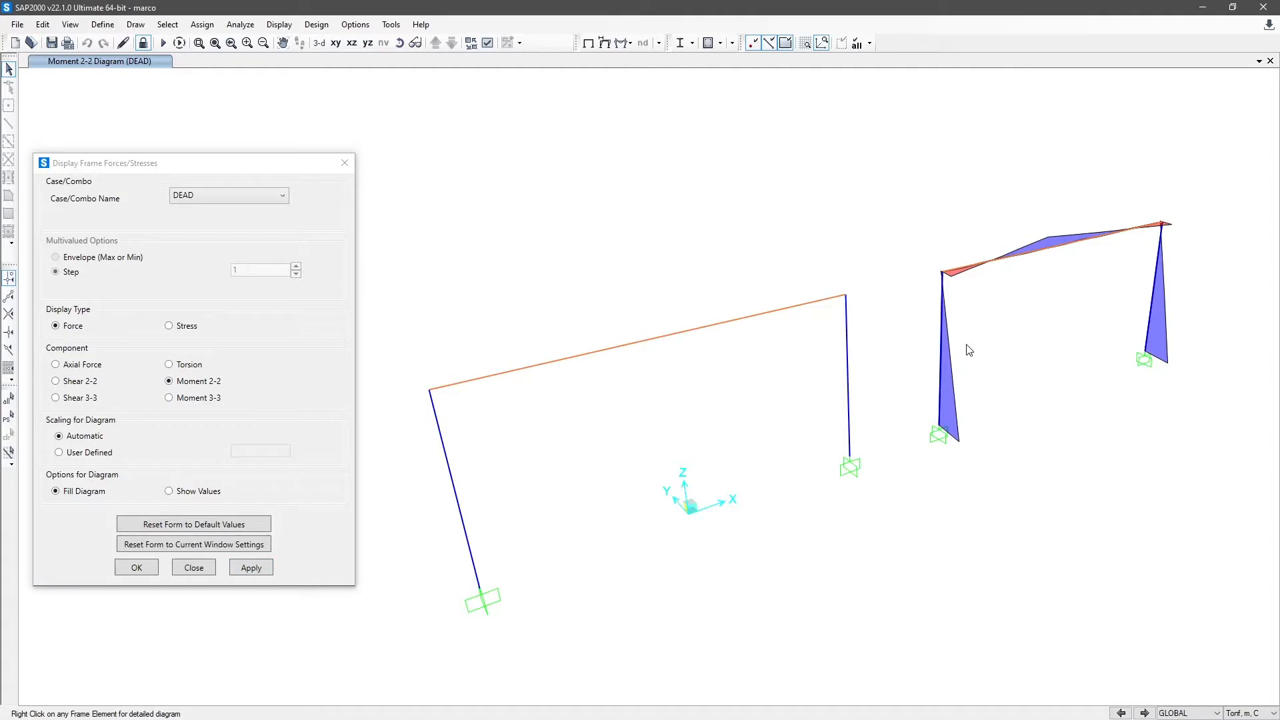
# - Examine the detailed Moment 2-2 diagrams of the replicated frame's two columns and its beam
pyautogui.moveTo(939, 414)
pyautogui.moveTo(1147, 353)
pyautogui.rightClick(1147, 345)
pyautogui.rightClick(1149, 329)
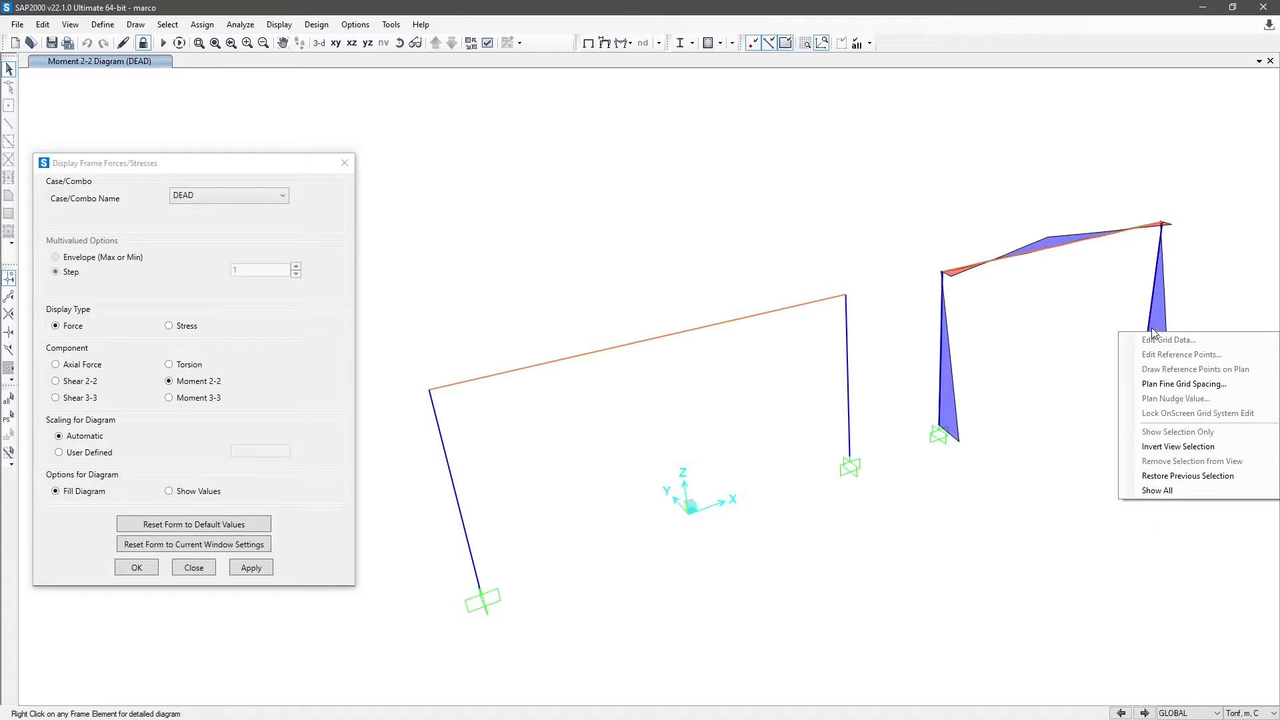
pyautogui.rightClick(1149, 316)
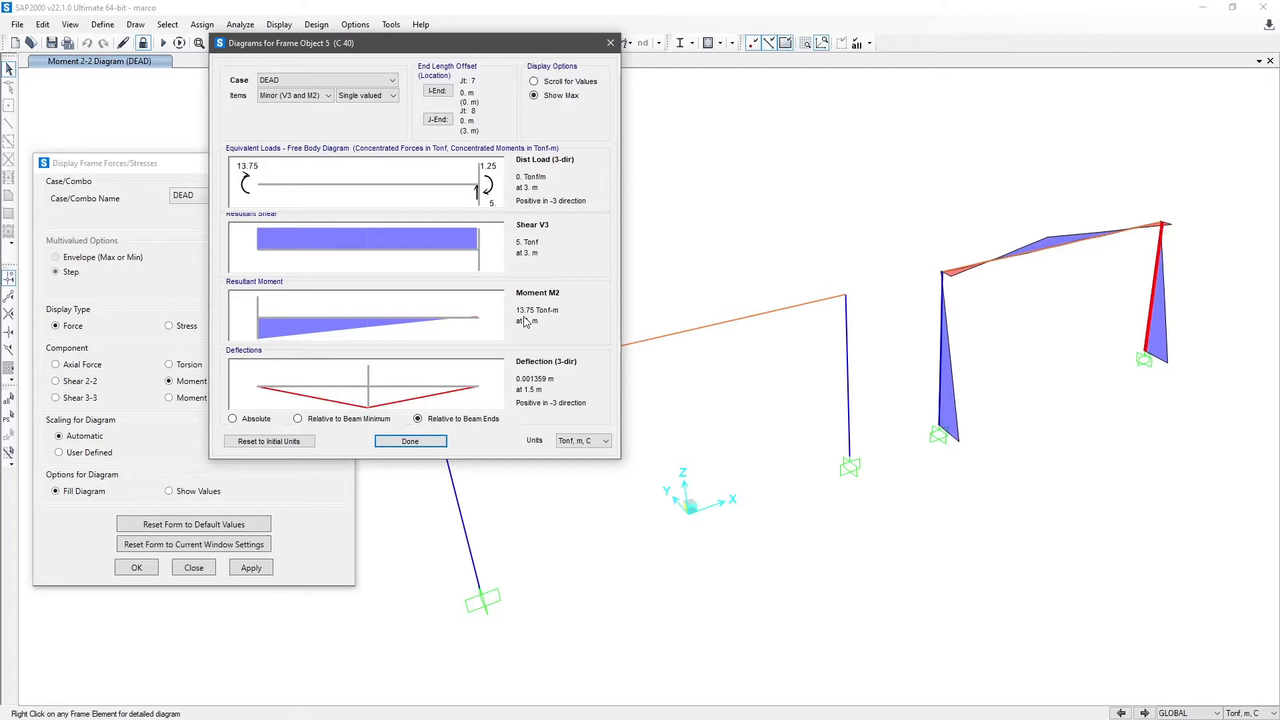
pyautogui.click(410, 442)
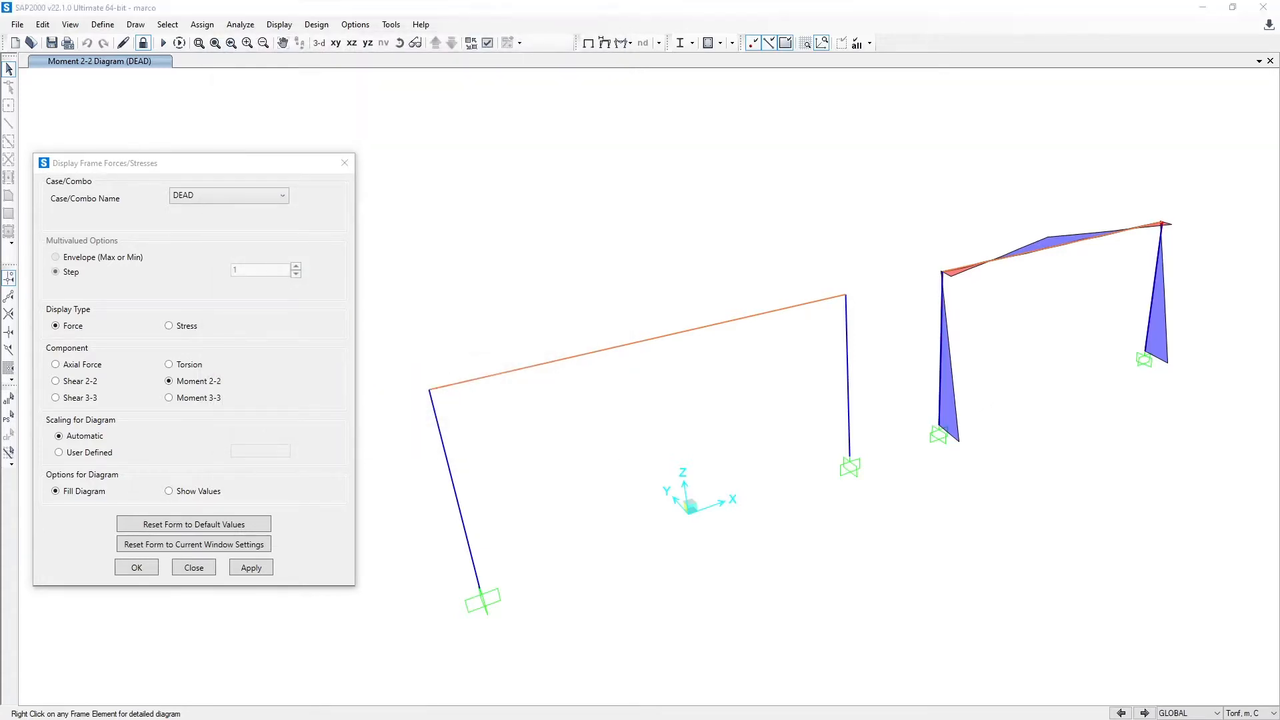
pyautogui.rightClick(939, 388)
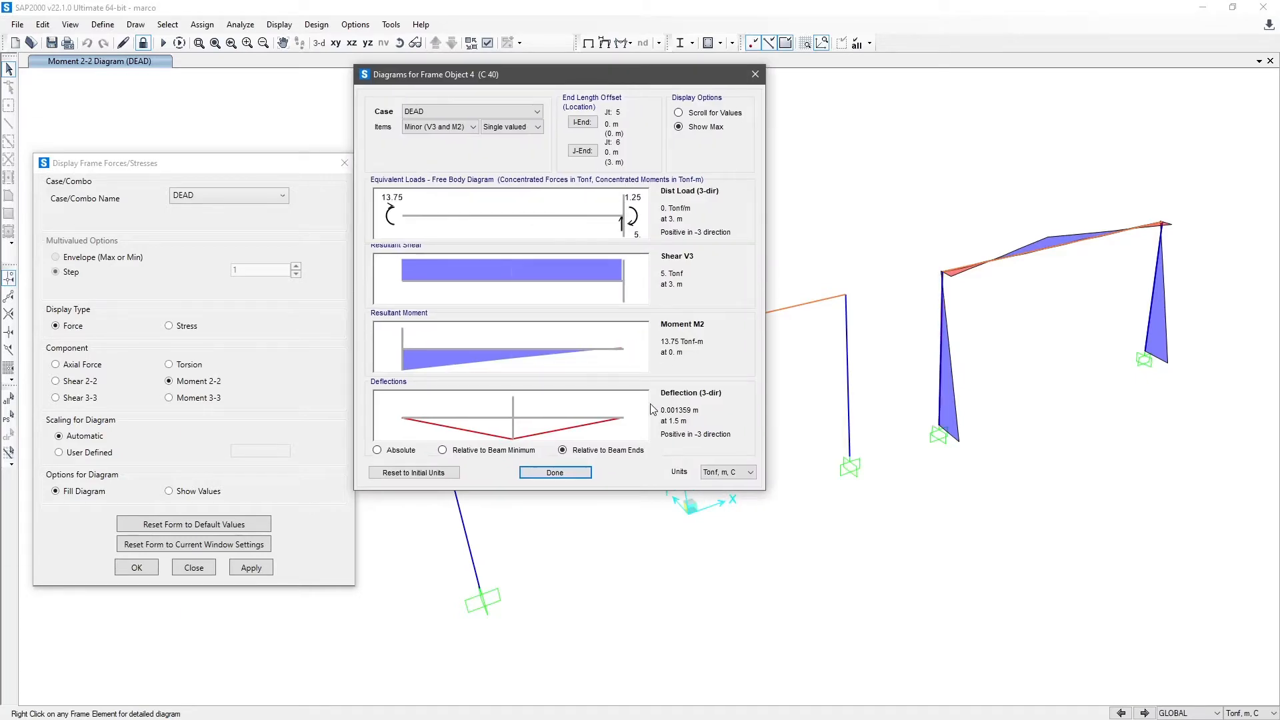
pyautogui.click(555, 473)
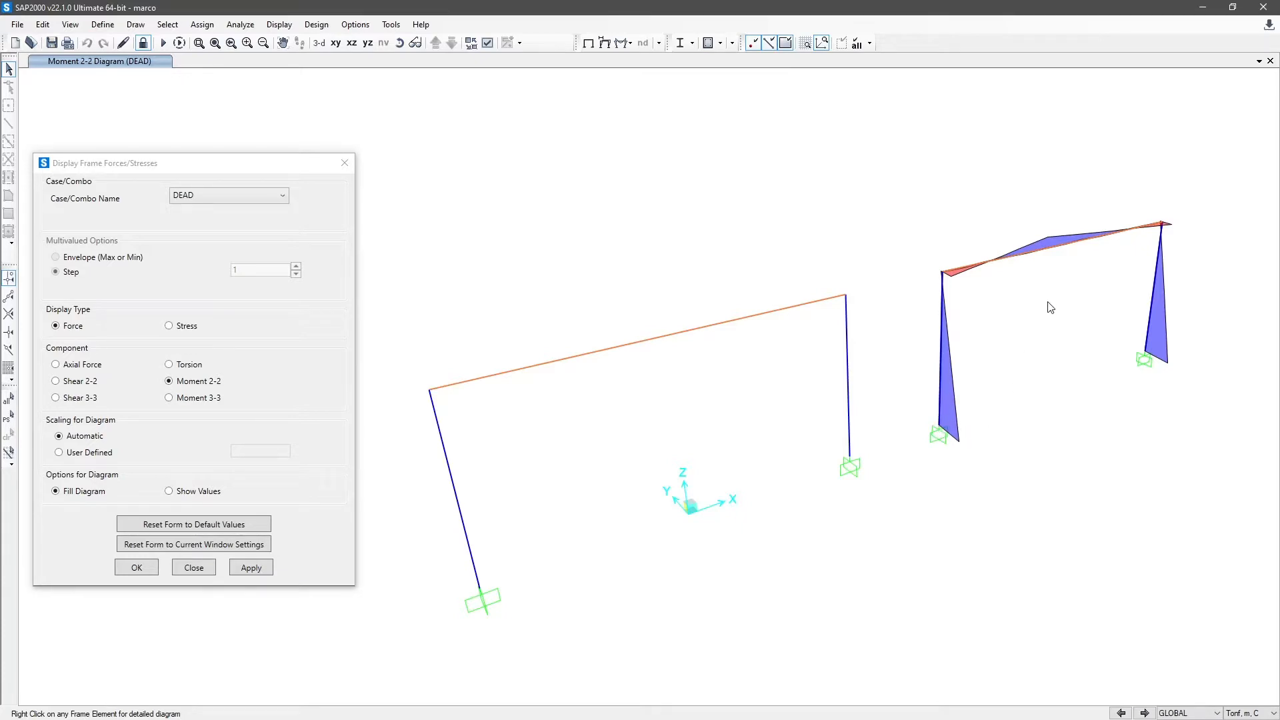
pyautogui.rightClick(1039, 266)
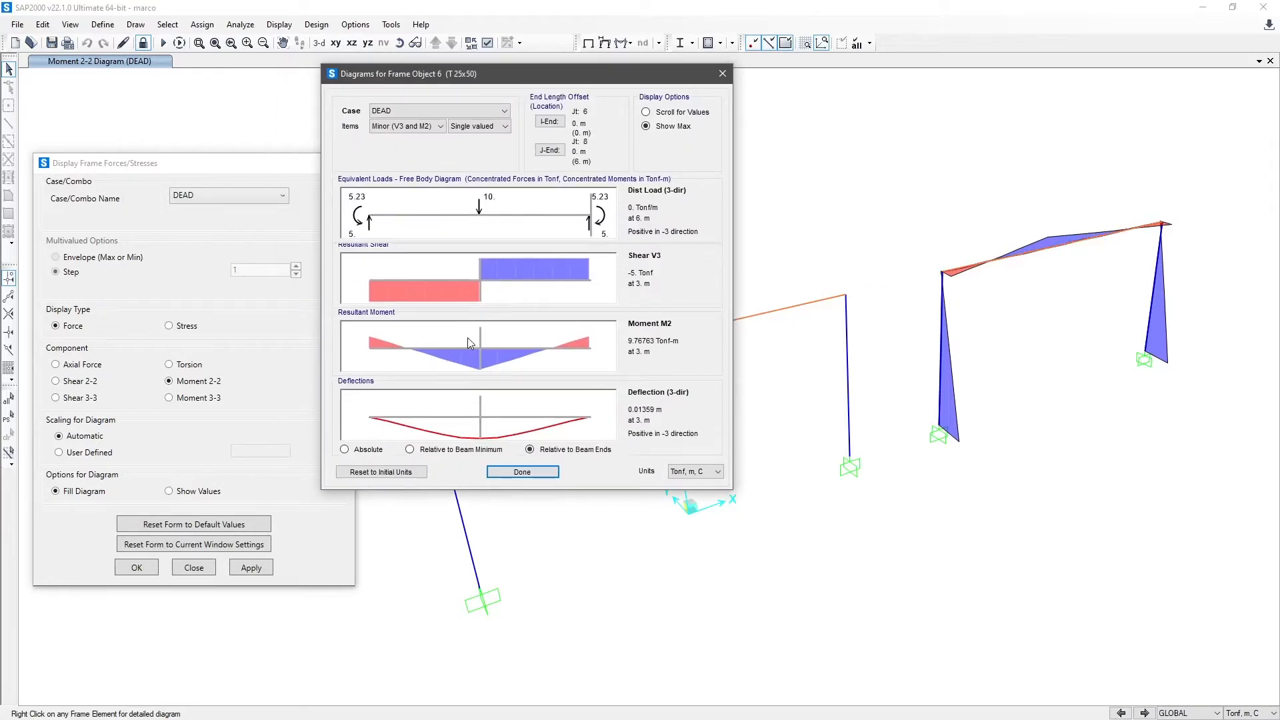
pyautogui.click(546, 471)
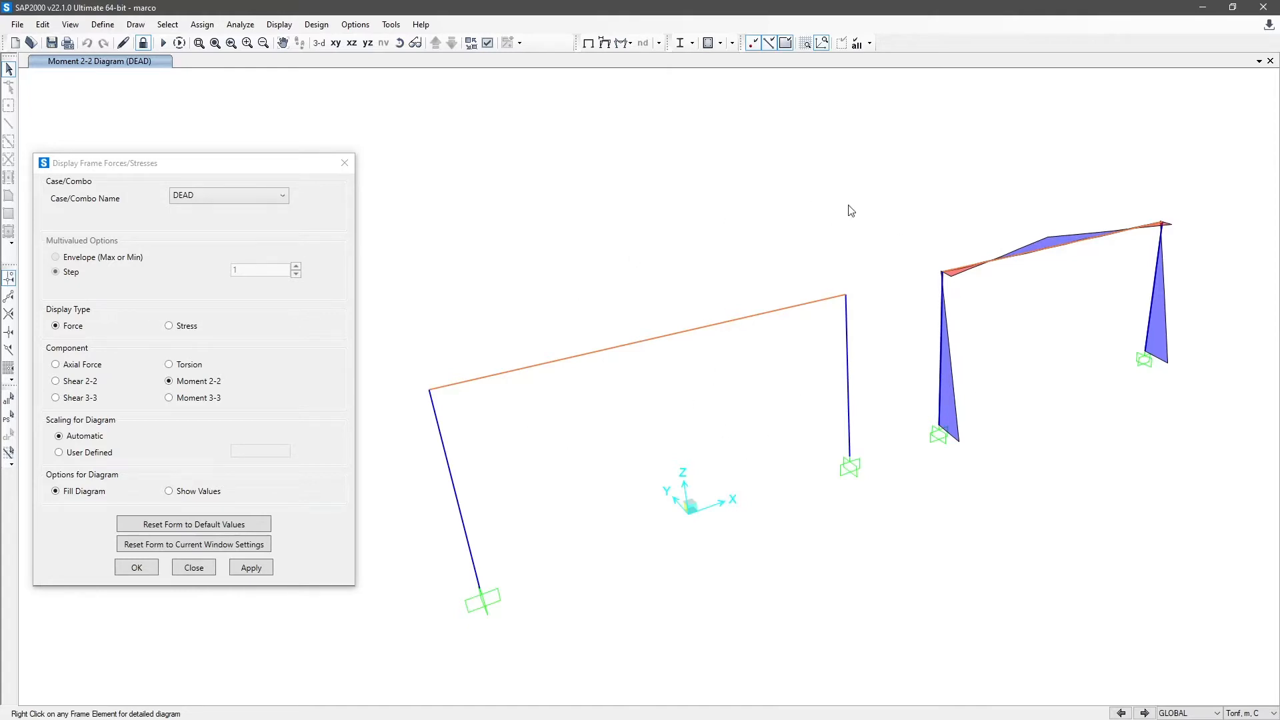
# - Switch to the Torsion diagram for DEAD and examine the torsion on both columns of the replicated frame
pyautogui.click(192, 385)
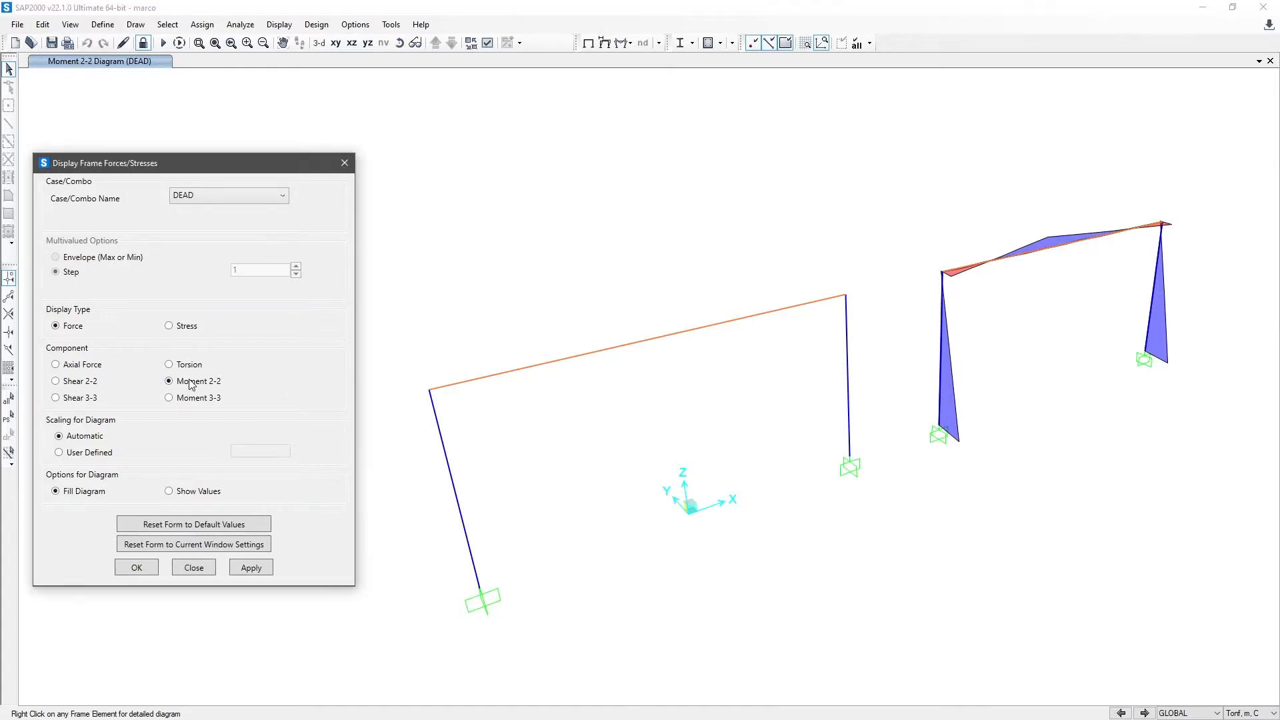
pyautogui.click(175, 383)
pyautogui.click(193, 365)
pyautogui.click(254, 568)
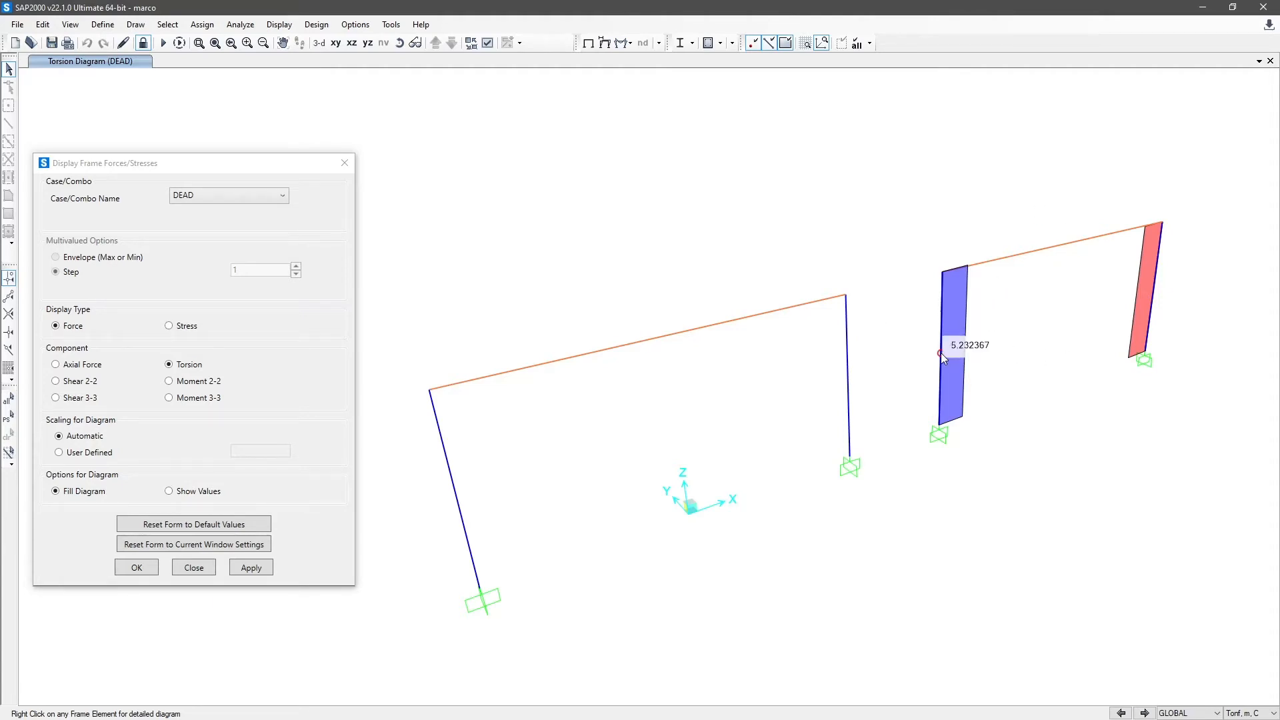
pyautogui.moveTo(1155, 298)
pyautogui.click(136, 293)
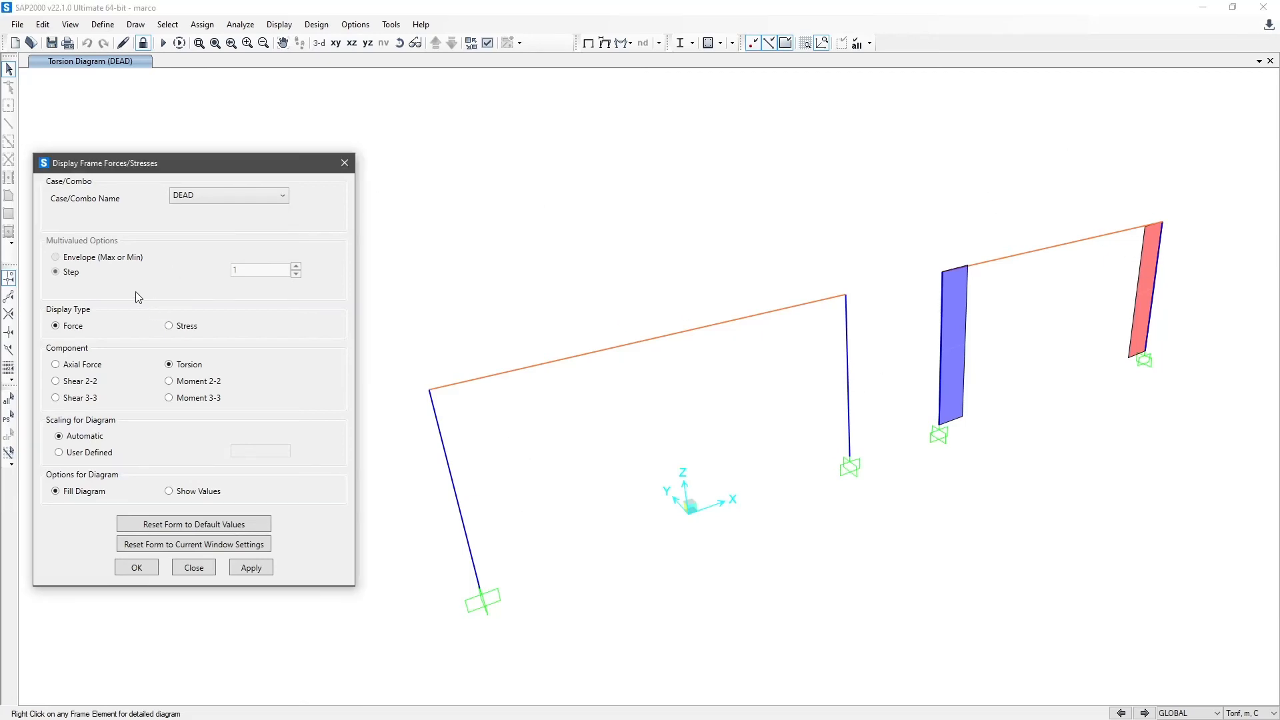